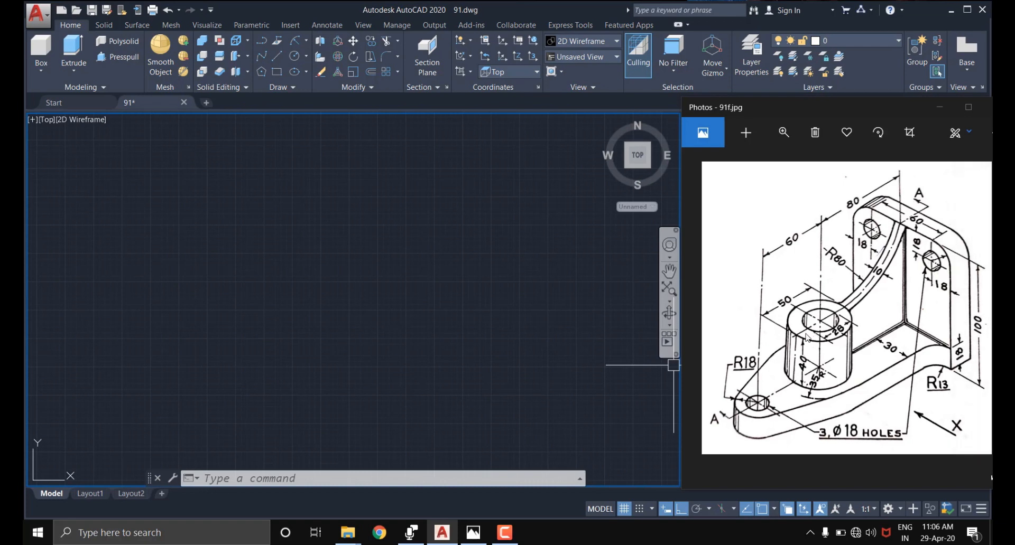
{"action": "left_click", "coordinate": [478, 198]}
{"action": "left_click", "coordinate": [259, 338]}
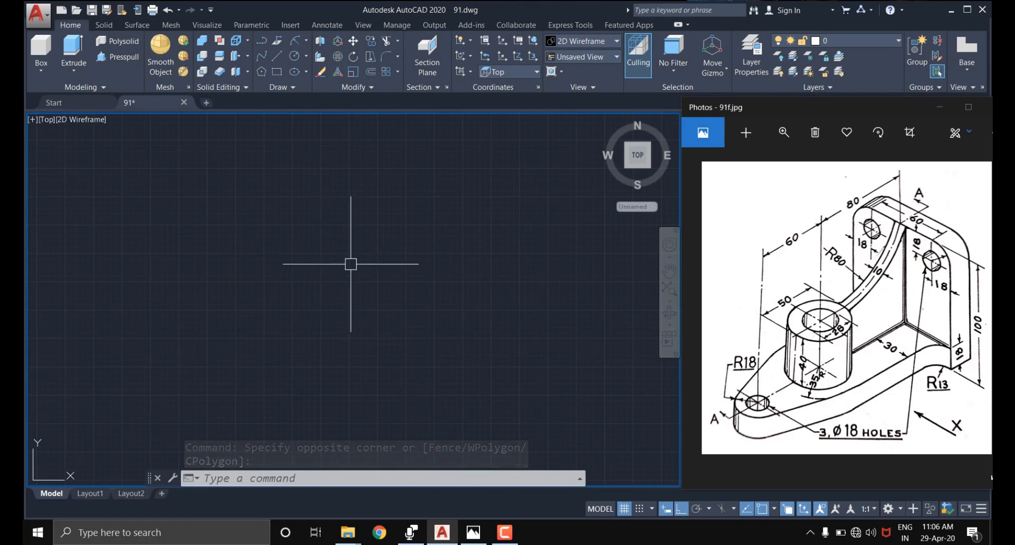
- Draw a rectangle with length 18 and width 96, standing upright in the empty drawing
{"action": "type", "text": "REC"}
{"action": "key", "text": "Return"}
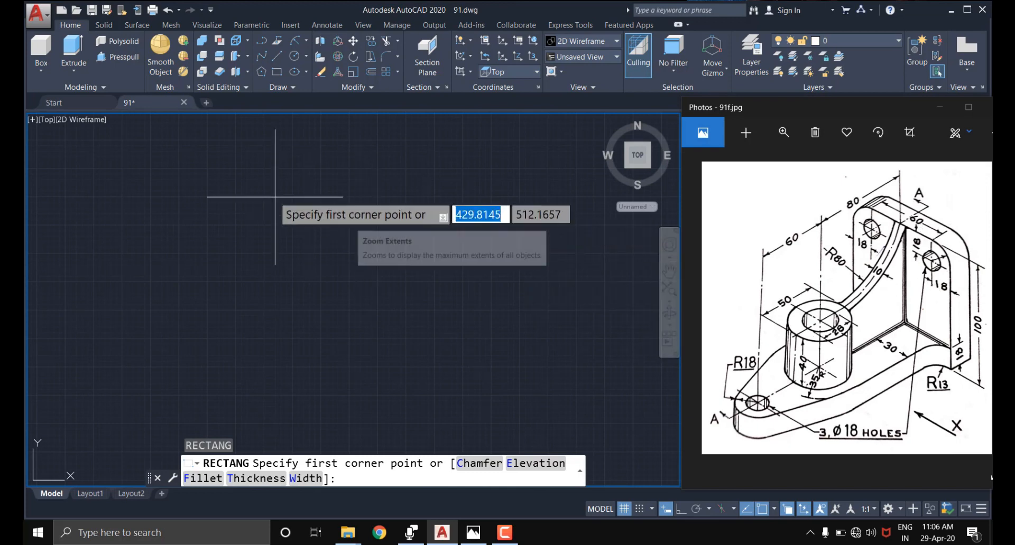
{"action": "left_click", "coordinate": [266, 170]}
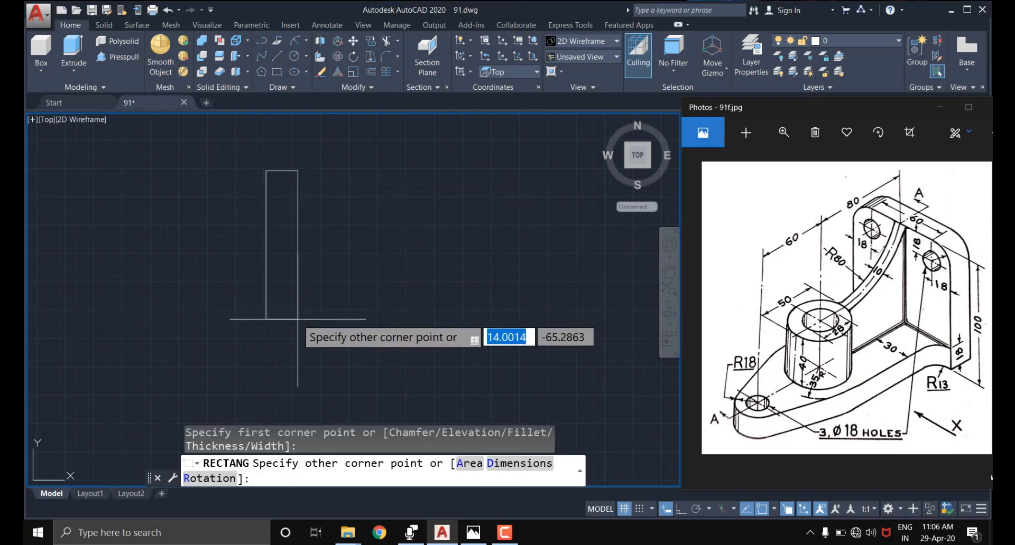
{"action": "type", "text": "d"}
{"action": "key", "text": "Return"}
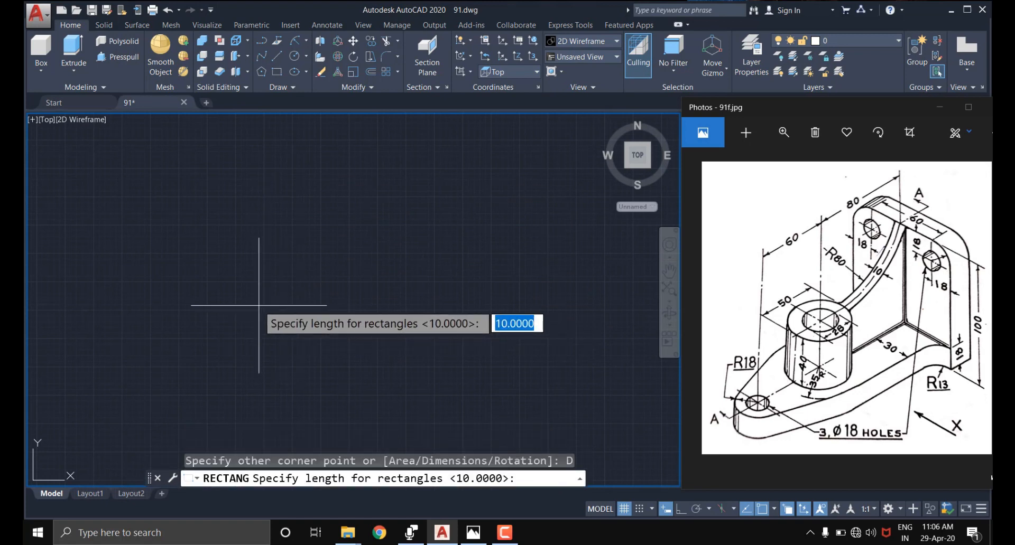
{"action": "type", "text": "18"}
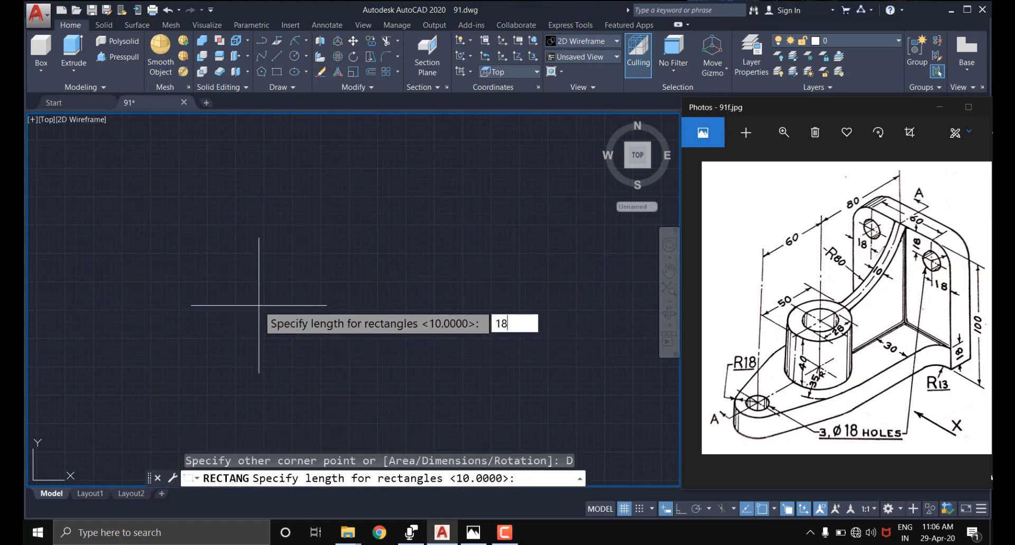
{"action": "key", "text": "Return"}
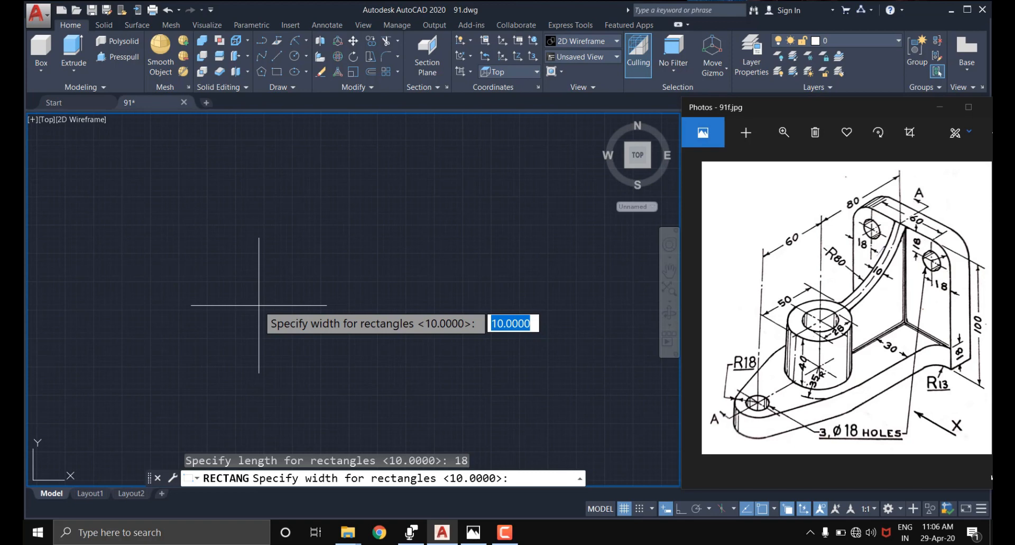
{"action": "type", "text": "96"}
{"action": "key", "text": "Return"}
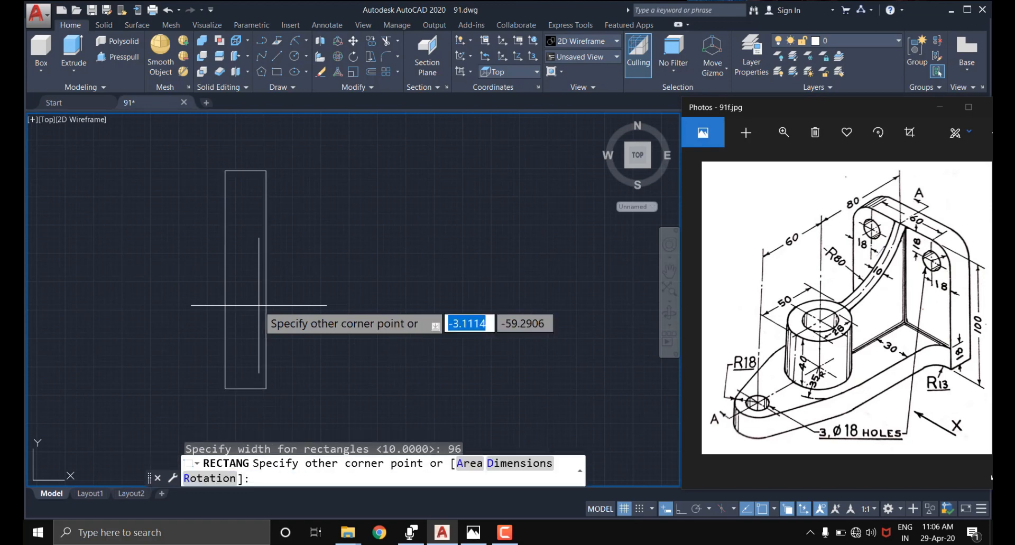
{"action": "left_click", "coordinate": [372, 305]}
{"action": "middle_click_drag", "start_coordinate": [250, 303], "coordinate": [389, 294]}
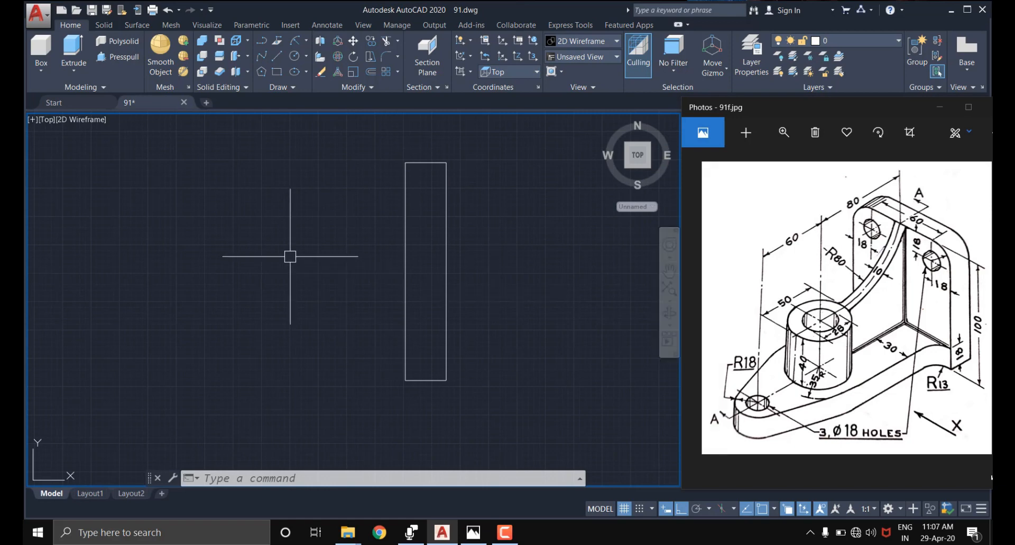
- Draw a circle of diameter 28 centred on the midpoint of the rectangle's left edge
{"action": "type", "text": "c"}
{"action": "key", "text": "Return"}
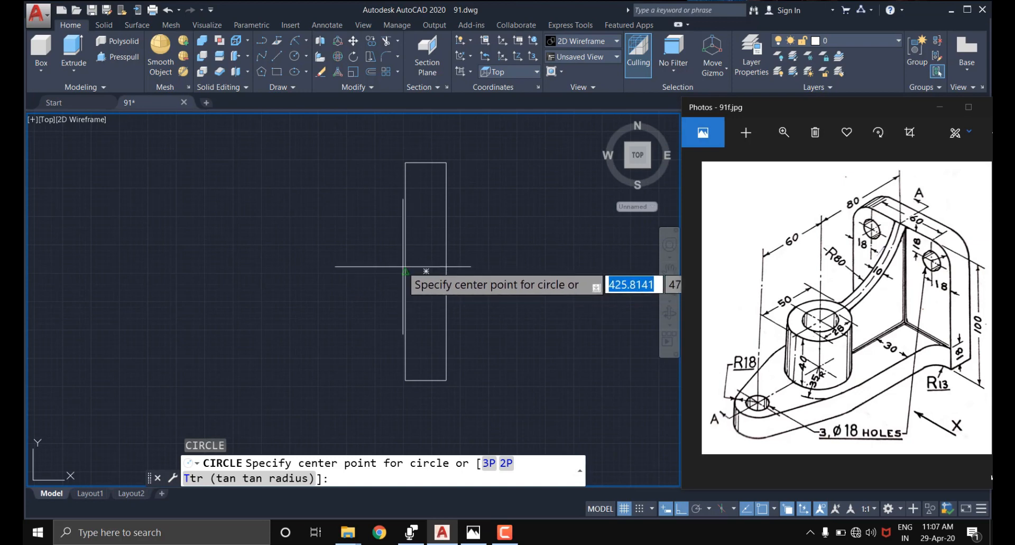
{"action": "left_click", "coordinate": [425, 272]}
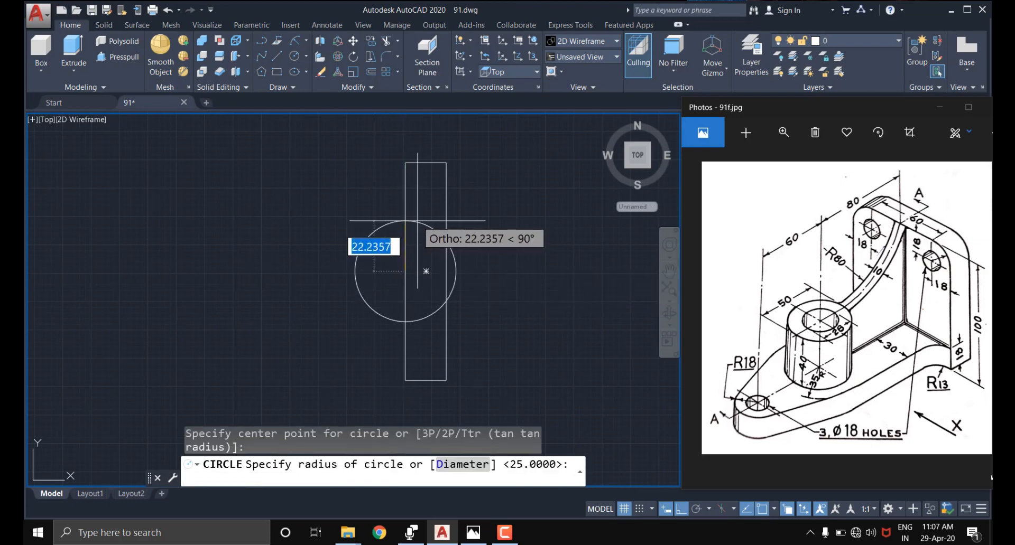
{"action": "type", "text": "D"}
{"action": "key", "text": "Return"}
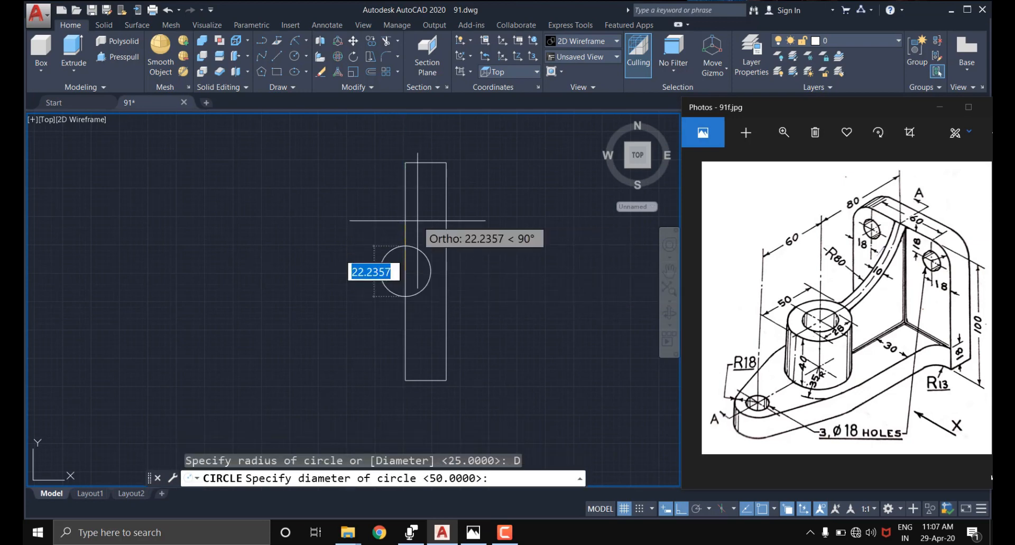
{"action": "type", "text": "28"}
{"action": "key", "text": "Return"}
- Draw a circle of diameter 50 concentric with the 28 diameter circle
{"action": "type", "text": "c"}
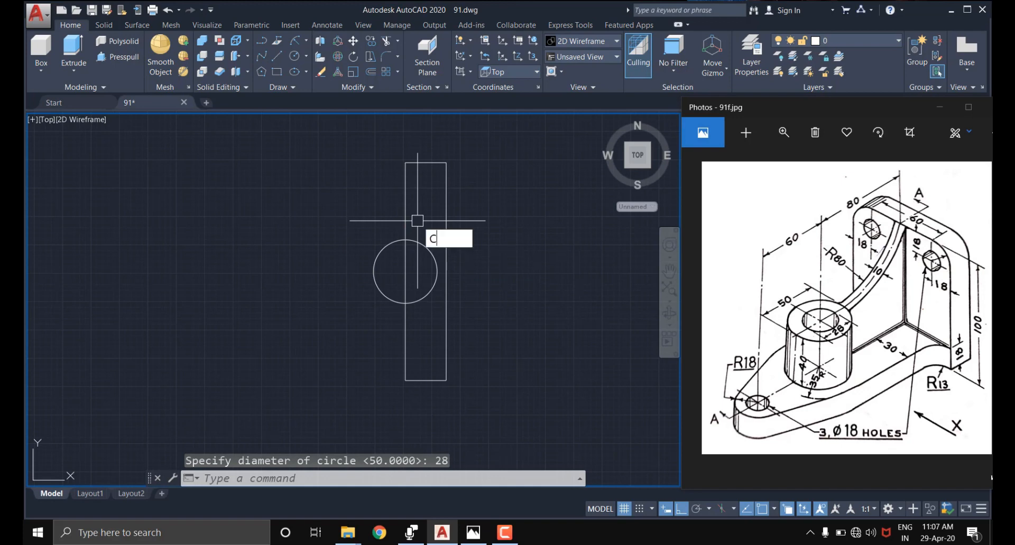
{"action": "key", "text": "Return"}
{"action": "left_click", "coordinate": [406, 273]}
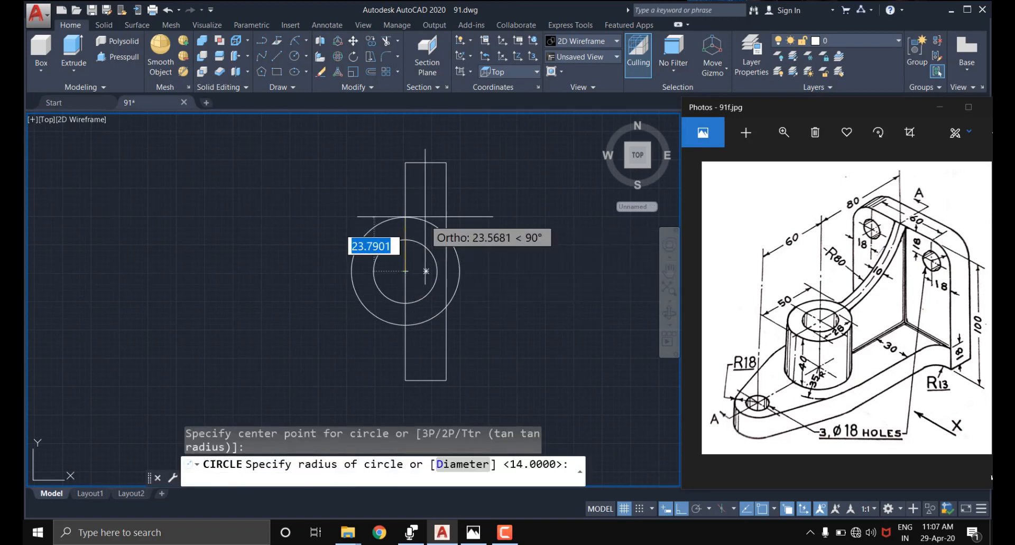
{"action": "type", "text": "D"}
{"action": "key", "text": "Return"}
{"action": "type", "text": "50"}
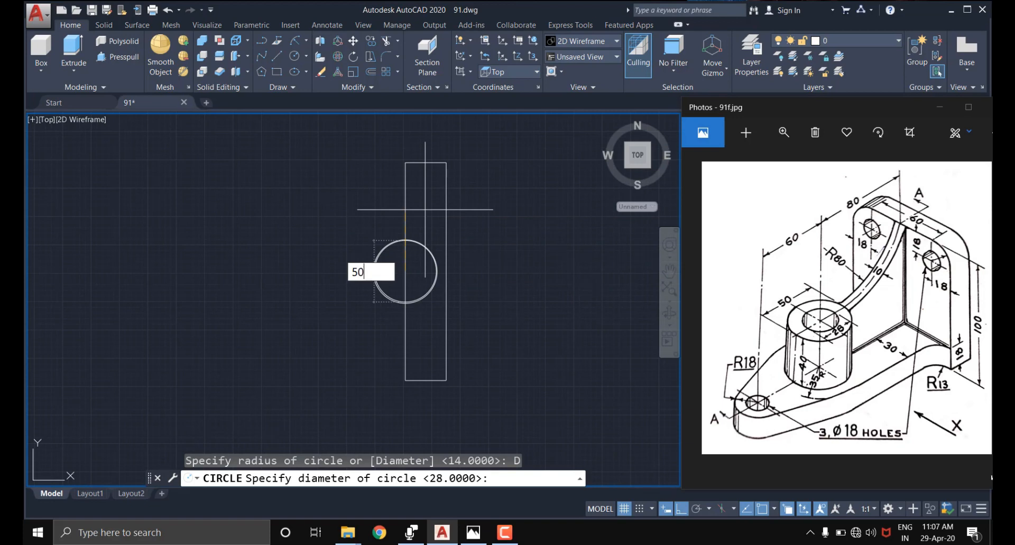
{"action": "key", "text": "Return"}
- Move both concentric circles 80 units horizontally to the left of the rectangle's left edge
{"action": "left_click", "coordinate": [378, 285]}
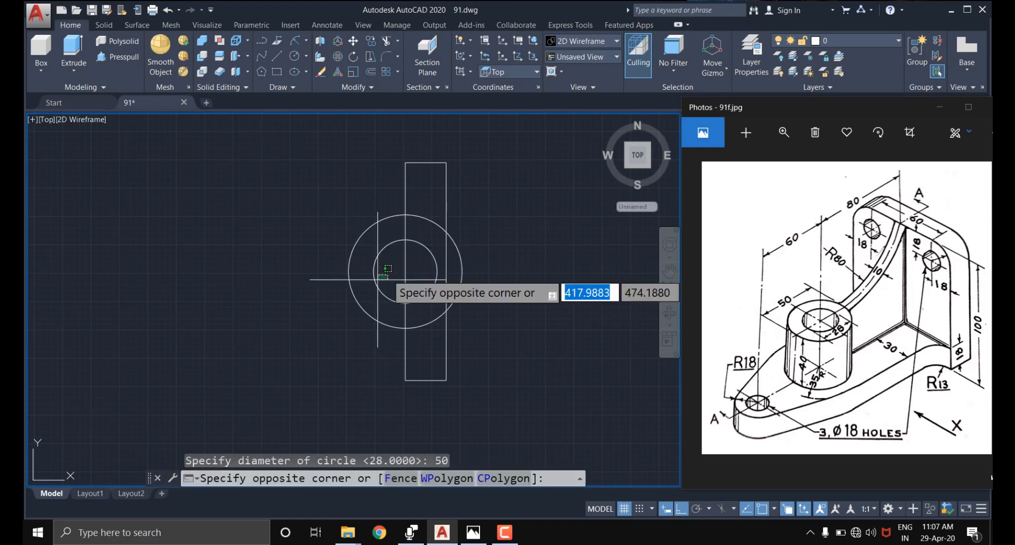
{"action": "left_click", "coordinate": [313, 313]}
{"action": "middle_click_drag", "start_coordinate": [303, 337], "coordinate": [379, 325]}
{"action": "type", "text": "m"}
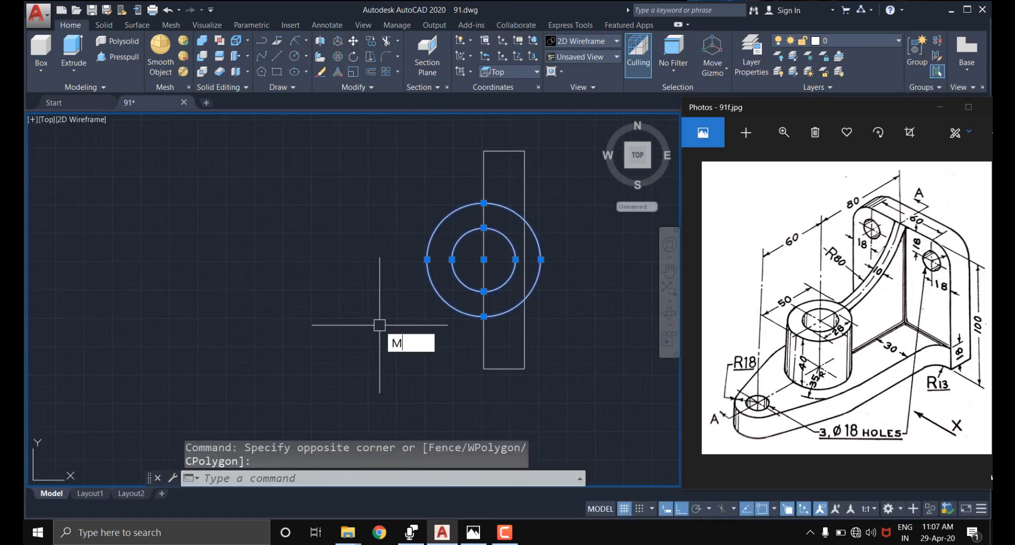
{"action": "key", "text": "Return"}
{"action": "left_click", "coordinate": [373, 191]}
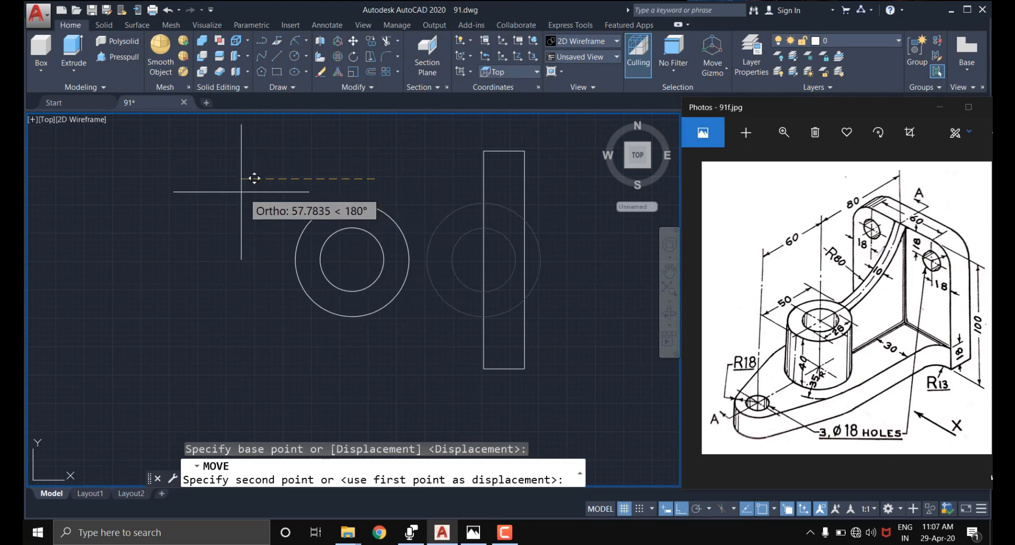
{"action": "type", "text": "80"}
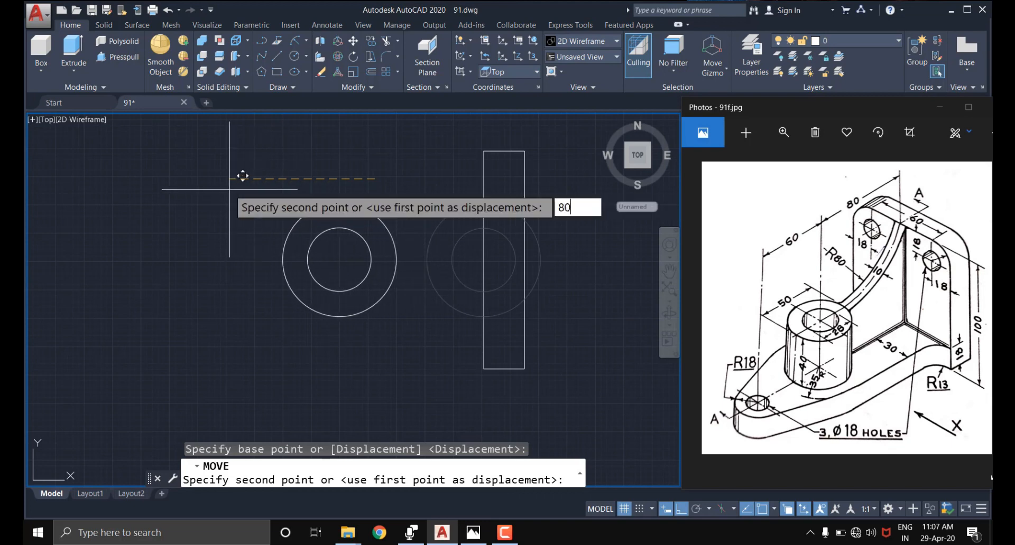
{"action": "key", "text": "Return"}
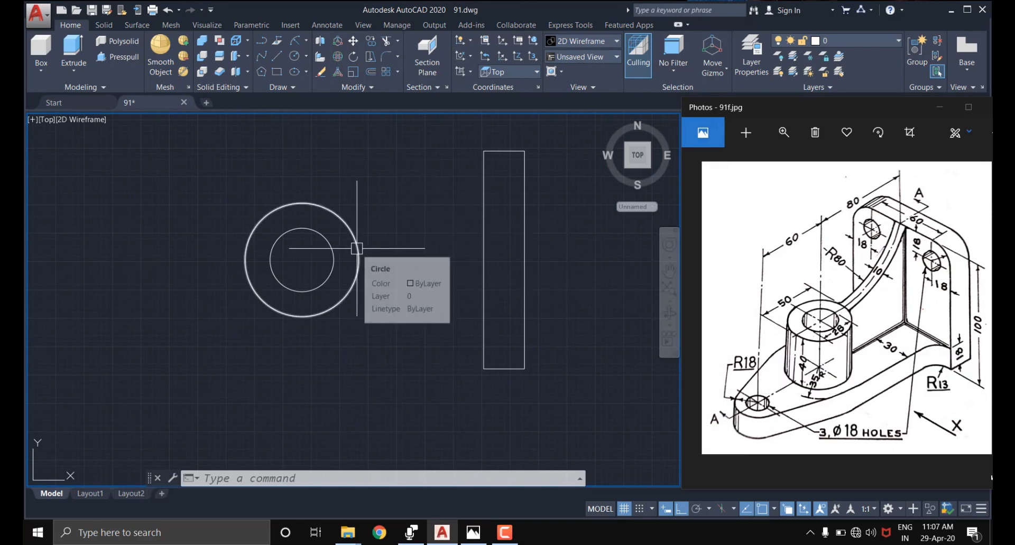
- Draw a vertical line 70 units long between the circles and the rectangle
{"action": "type", "text": "l"}
{"action": "key", "text": "Return"}
{"action": "left_click", "coordinate": [384, 178]}
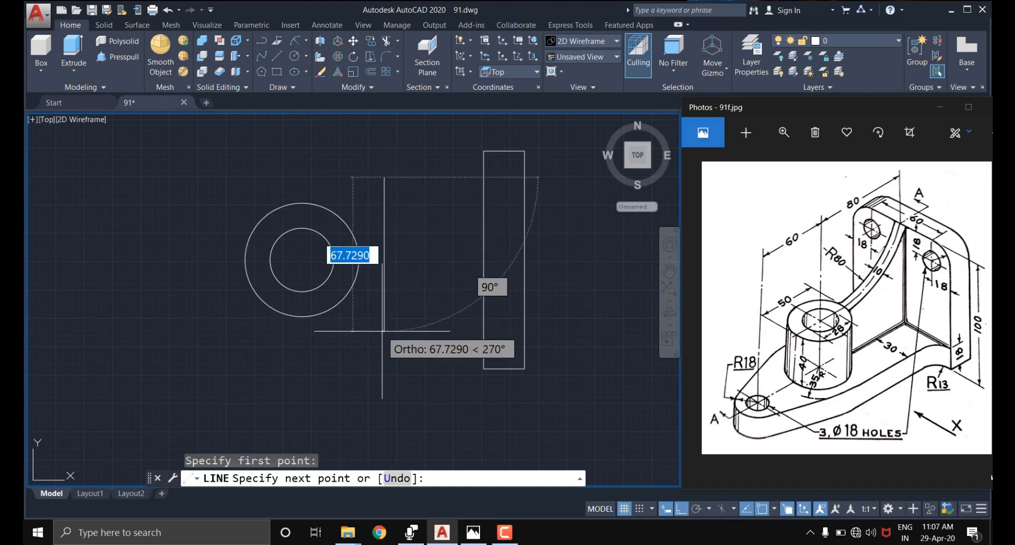
{"action": "type", "text": "70"}
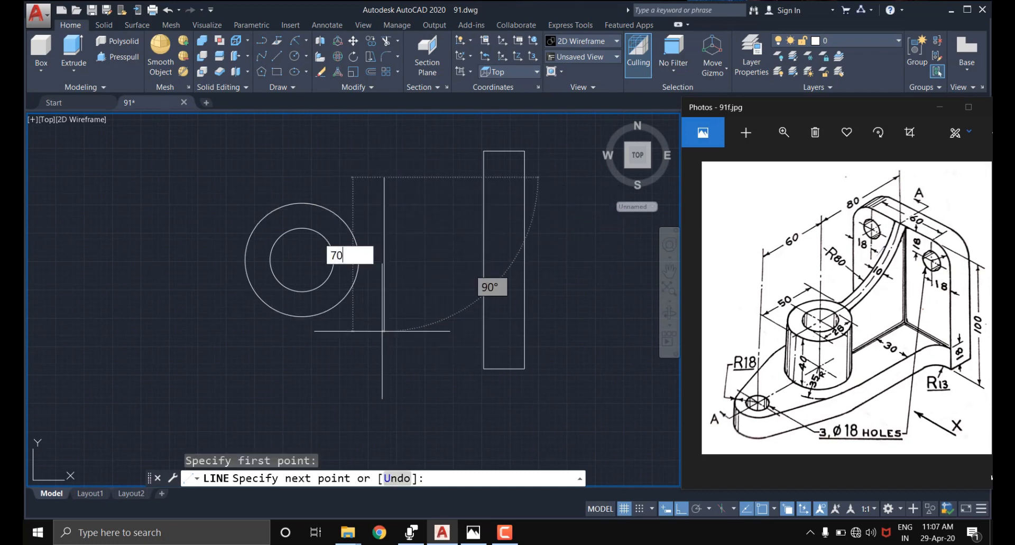
{"action": "key", "text": "Return"}
{"action": "key", "text": "Escape"}
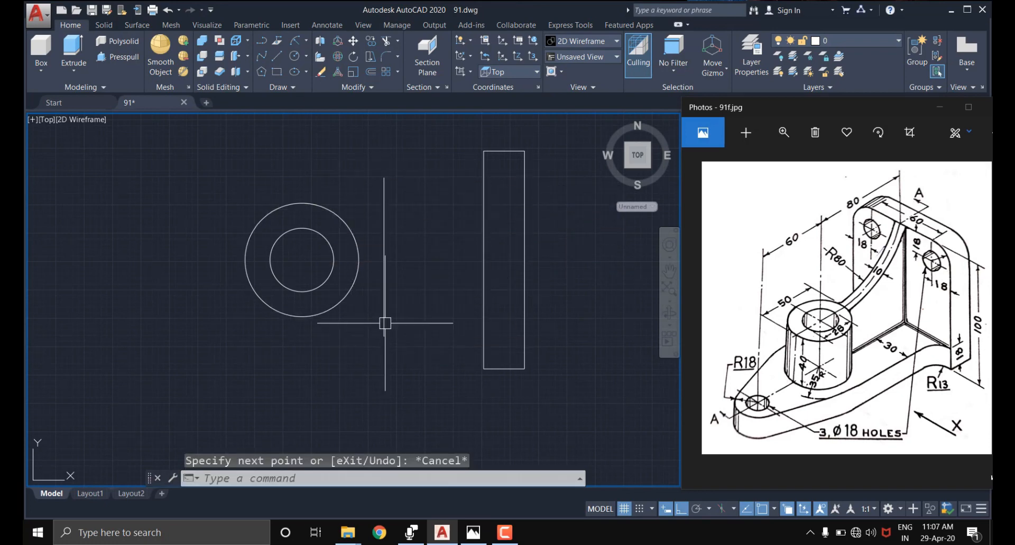
- Relocate the vertical line by its midpoint onto the centre of the concentric circles
{"action": "left_click", "coordinate": [382, 260]}
{"action": "left_click", "coordinate": [384, 258]}
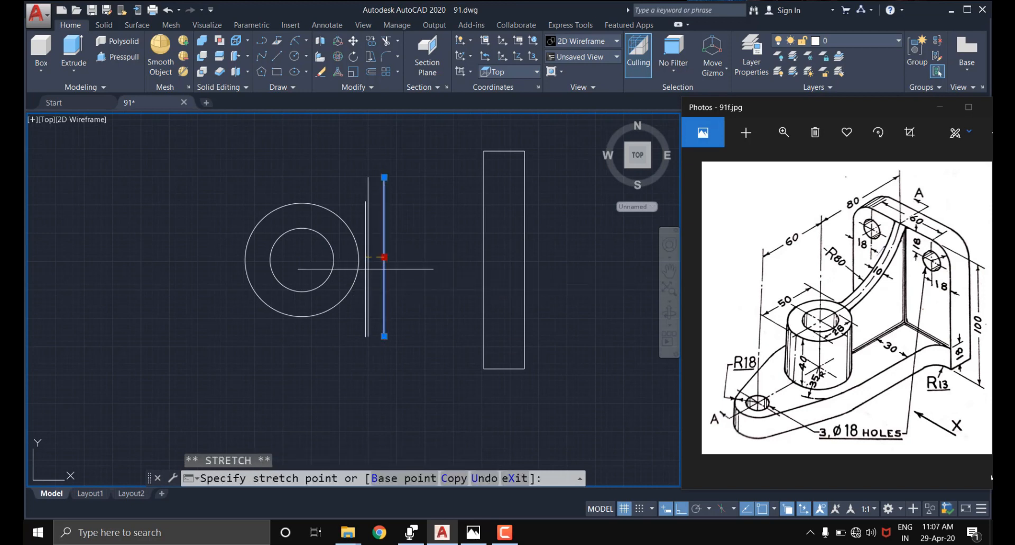
{"action": "left_click", "coordinate": [302, 260]}
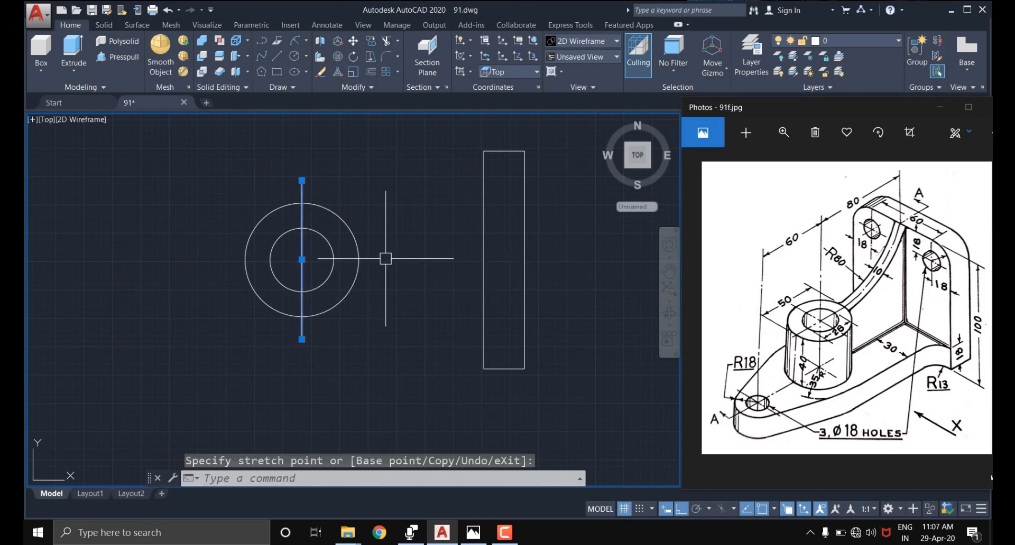
{"action": "key", "text": "Escape"}
- Draw a horizontal line from the vertical line's upper end to the rectangle's left edge
{"action": "type", "text": "l"}
{"action": "key", "text": "Return"}
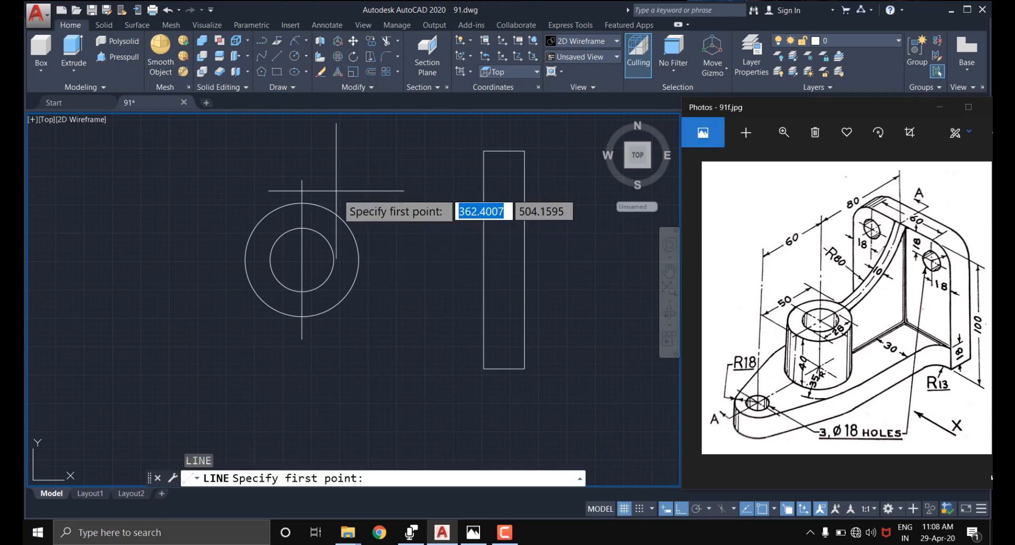
{"action": "left_click", "coordinate": [302, 180]}
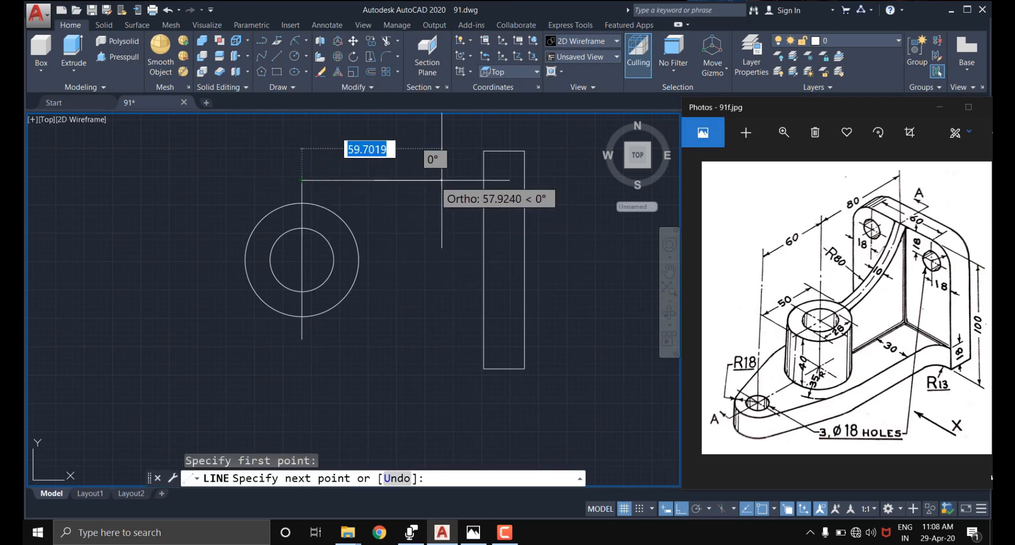
{"action": "left_click", "coordinate": [483, 181]}
{"action": "key", "text": "Escape"}
{"action": "middle_click_drag", "start_coordinate": [383, 259], "coordinate": [469, 271]}
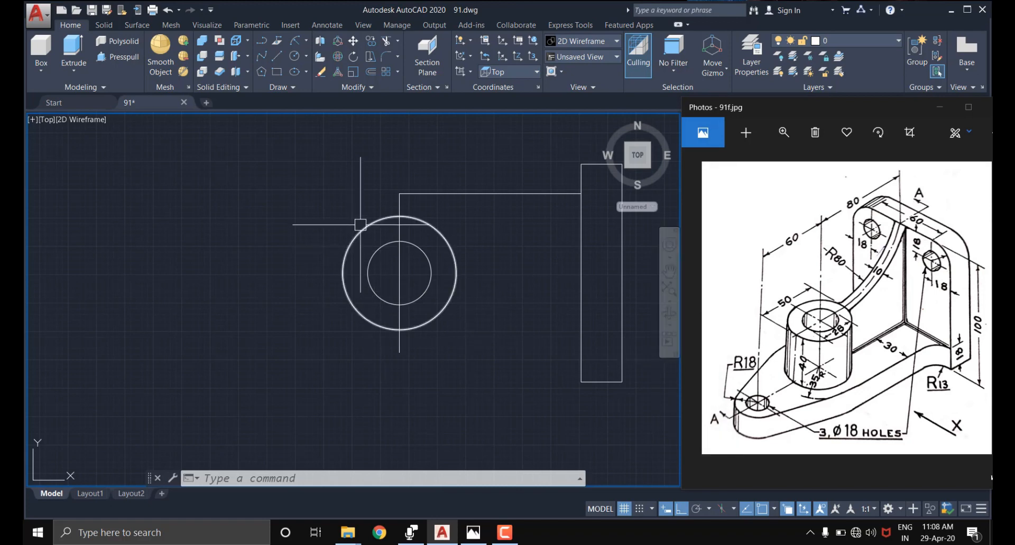
- Draw a circle of diameter 18 at the centre of the two concentric circles
{"action": "type", "text": "c"}
{"action": "key", "text": "Return"}
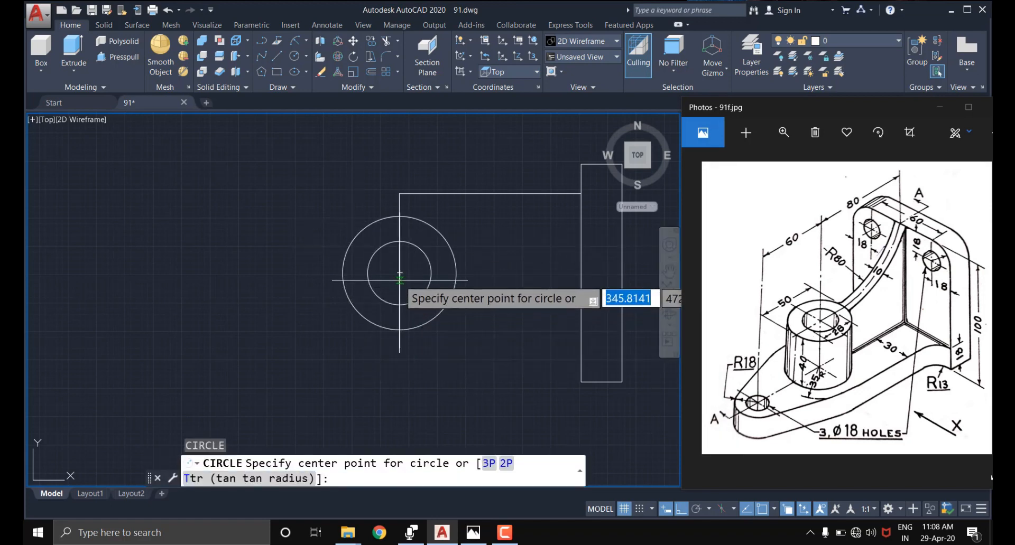
{"action": "left_click", "coordinate": [400, 275]}
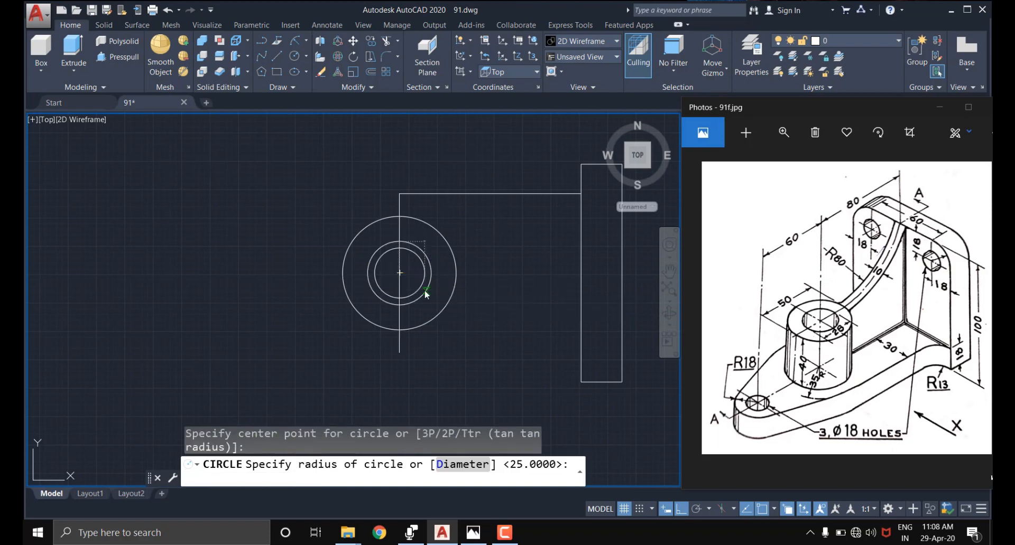
{"action": "type", "text": "d"}
{"action": "key", "text": "Return"}
{"action": "type", "text": "18"}
{"action": "key", "text": "Return"}
- Move the 18 diameter circle 60 units horizontally to the left of the concentric circles
{"action": "left_click", "coordinate": [417, 281]}
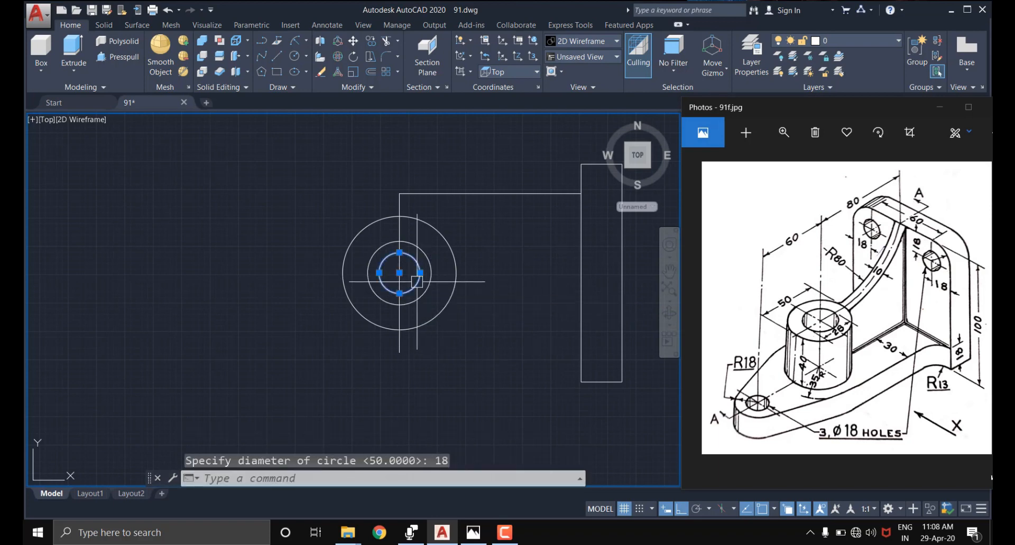
{"action": "type", "text": "m"}
{"action": "key", "text": "Return"}
{"action": "left_click", "coordinate": [369, 172]}
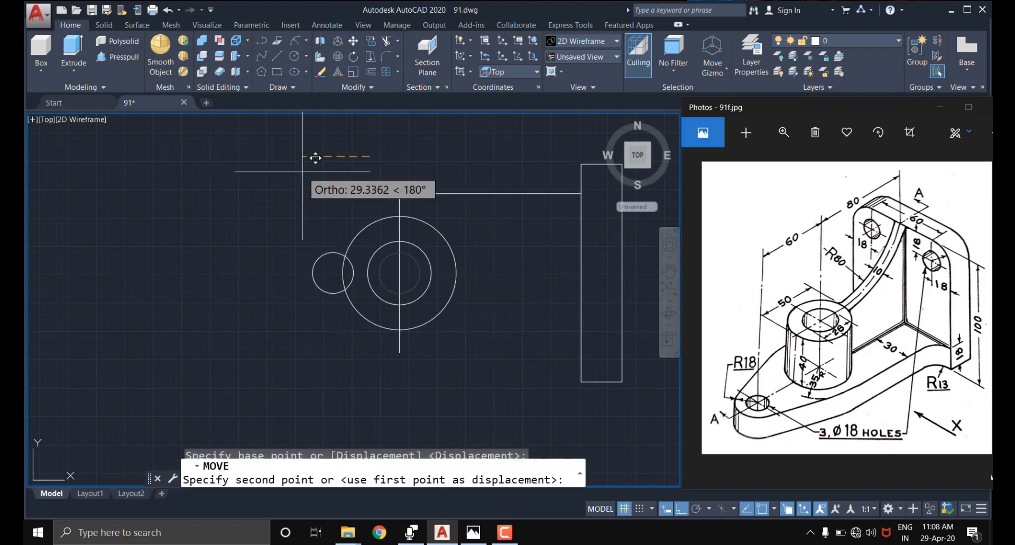
{"action": "type", "text": "60"}
{"action": "key", "text": "Return"}
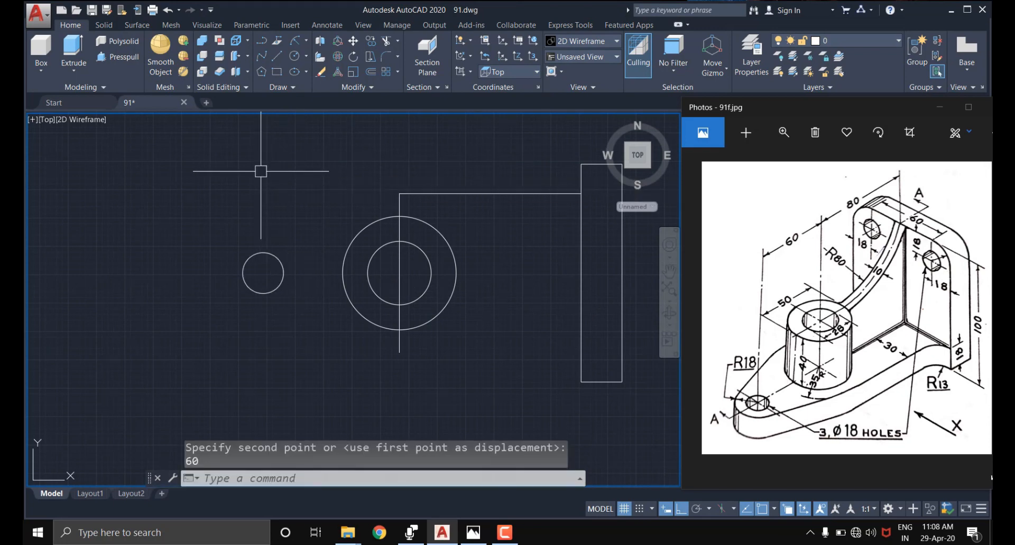
- Draw a circle of radius 18 concentric with the small diameter 18 circle
{"action": "type", "text": "c"}
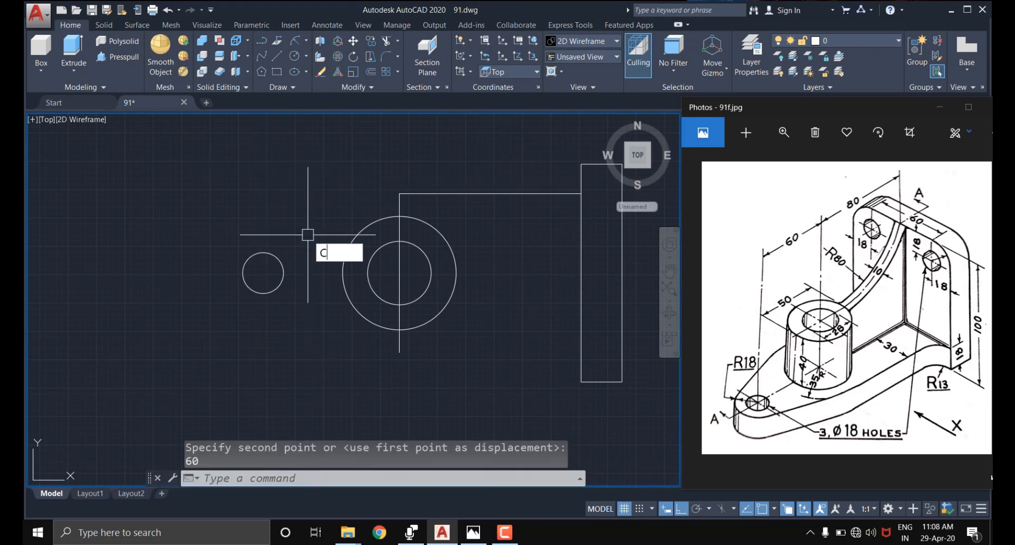
{"action": "key", "text": "Return"}
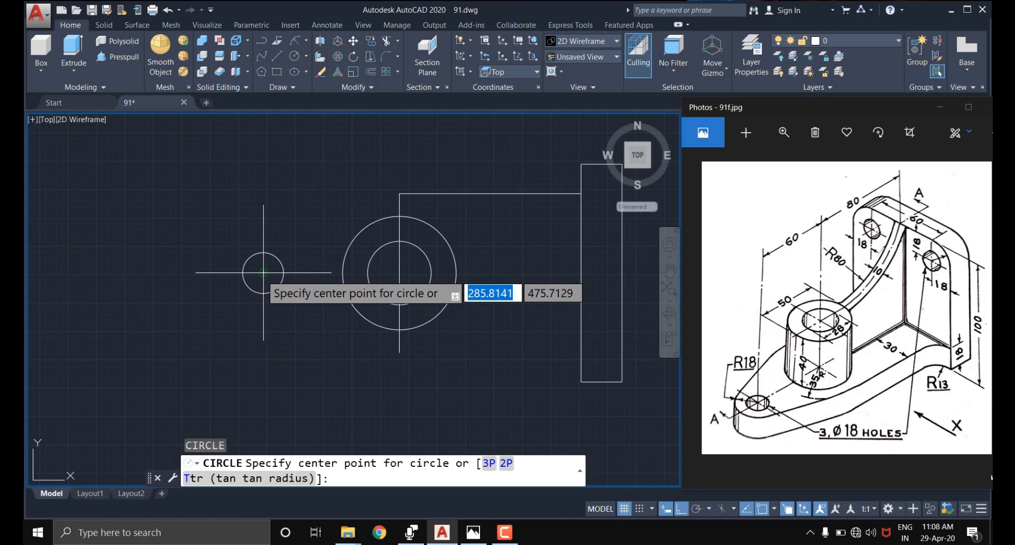
{"action": "left_click", "coordinate": [263, 273]}
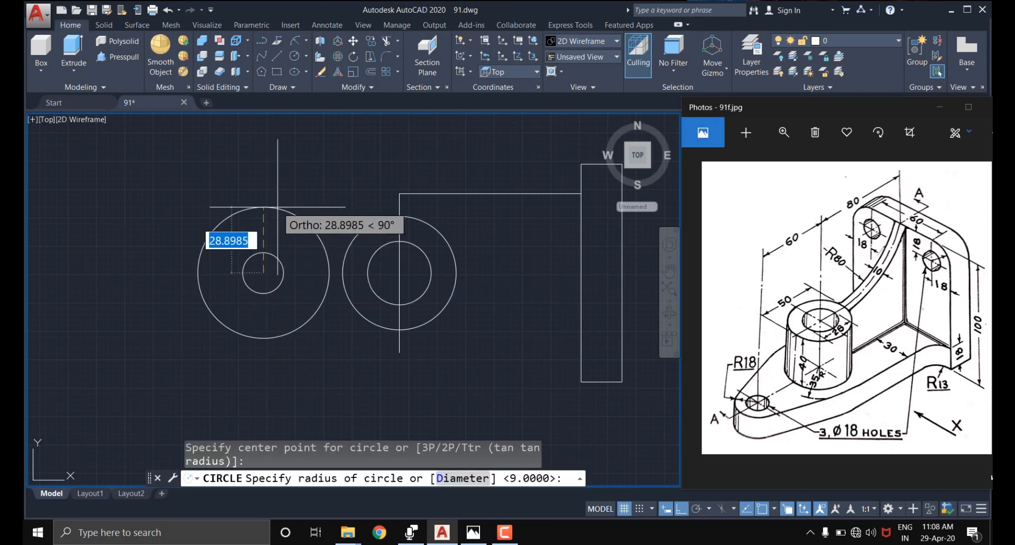
{"action": "type", "text": "18"}
{"action": "key", "text": "Return"}
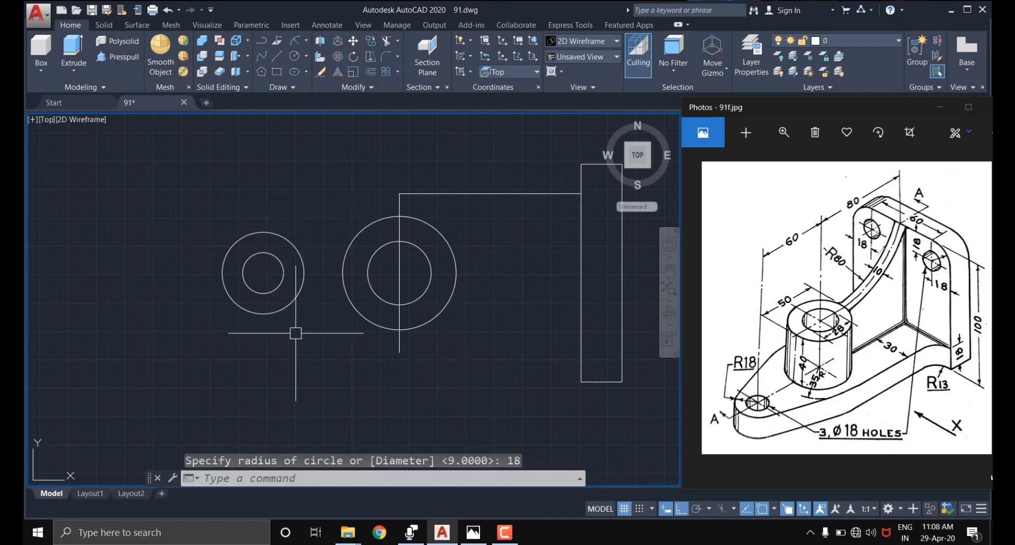
- Draw a line from the horizontal line's left end tangent to the upper side of the radius 18 circle
{"action": "type", "text": "L"}
{"action": "key", "text": "Return"}
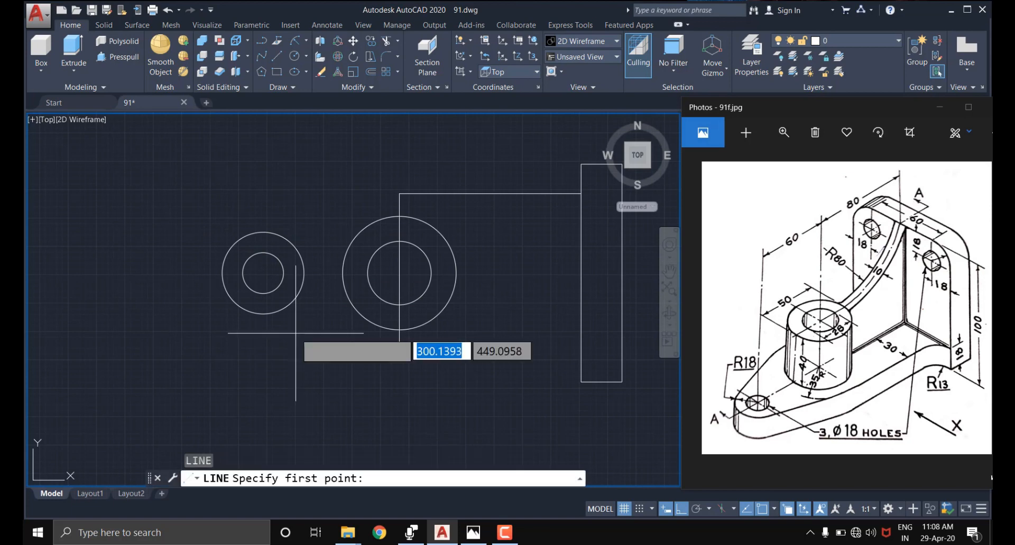
{"action": "scroll", "coordinate": [395, 228], "scroll_direction": "up", "scroll_amount": 2}
{"action": "left_click", "coordinate": [407, 209]}
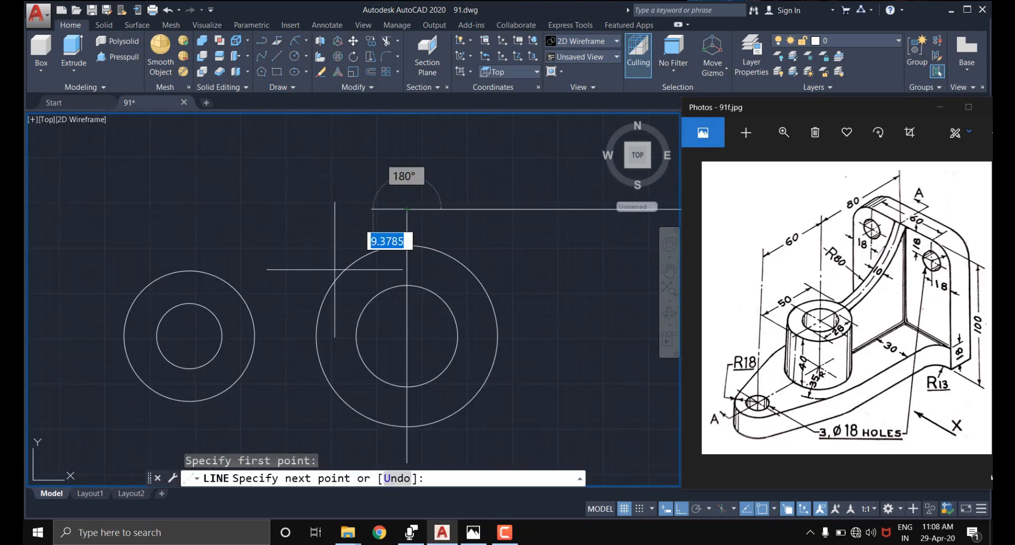
{"action": "left_click", "coordinate": [179, 271]}
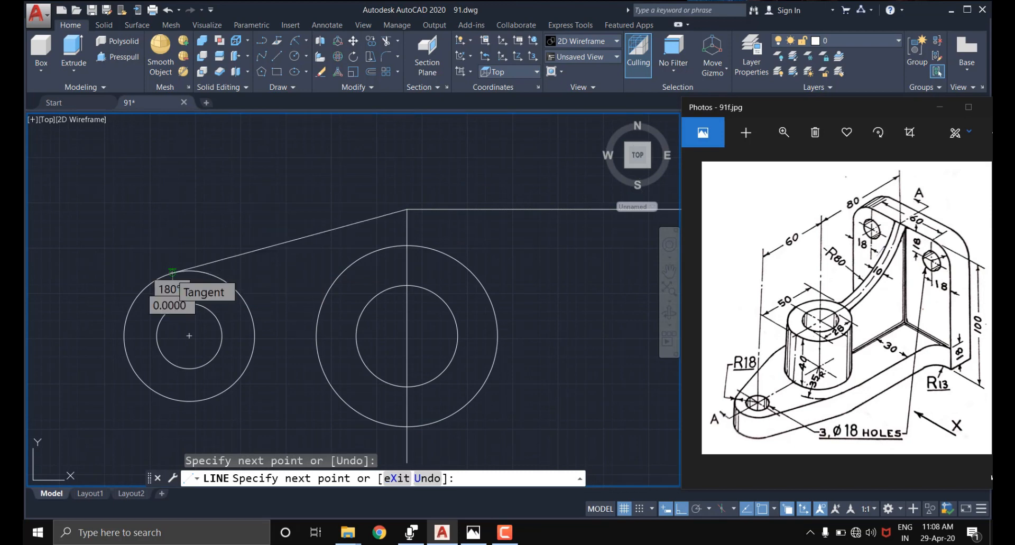
{"action": "key", "text": "Escape"}
- Erase the vertical construction line through the centre of the two larger concentric circles
{"action": "scroll", "coordinate": [212, 238], "scroll_direction": "down", "scroll_amount": 2}
{"action": "left_click", "coordinate": [333, 304]}
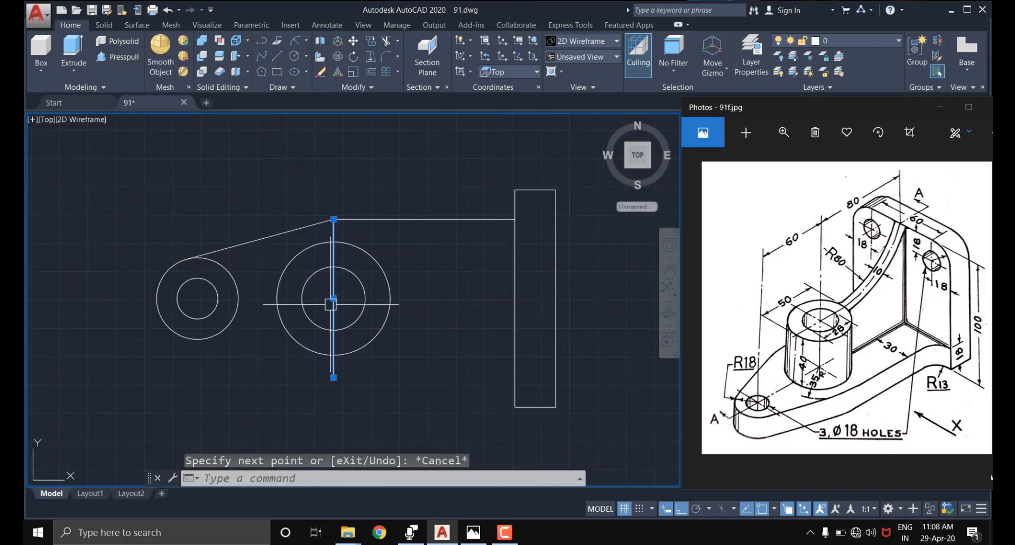
{"action": "type", "text": "e"}
{"action": "key", "text": "Return"}
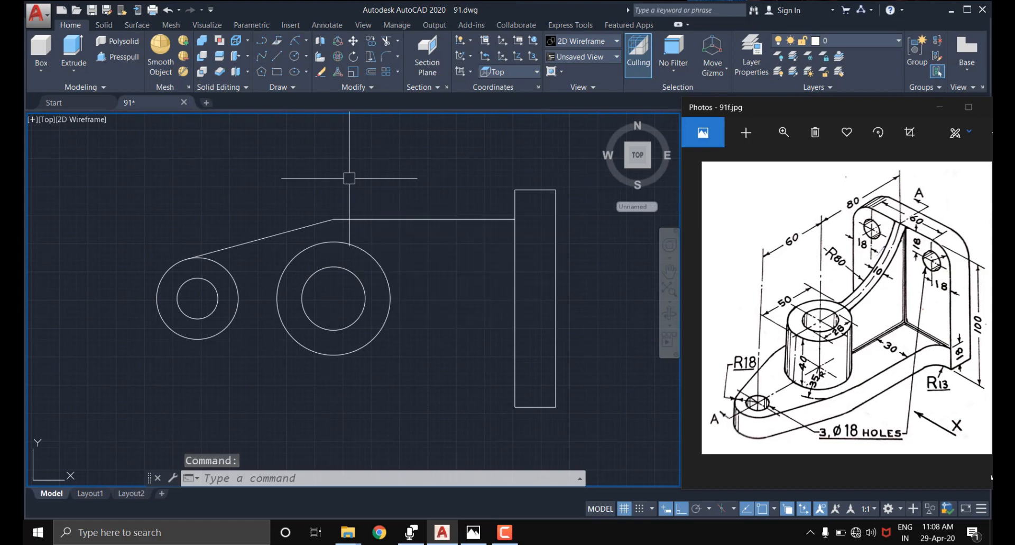
- Fillet the corner between the sloped tangent line and the horizontal line with radius 35
{"action": "scroll", "coordinate": [334, 218], "scroll_direction": "up", "scroll_amount": 3}
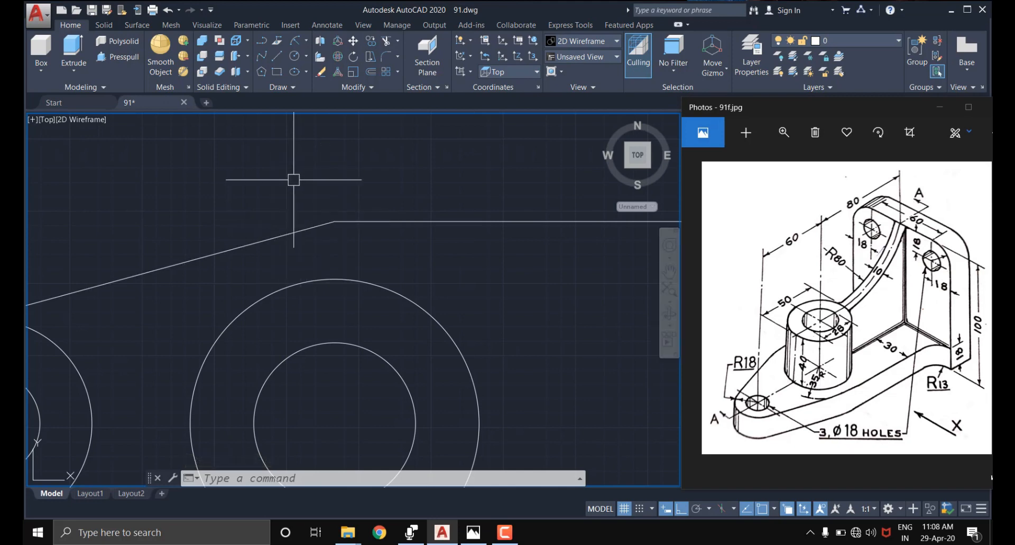
{"action": "type", "text": "f"}
{"action": "key", "text": "Return"}
{"action": "type", "text": "r"}
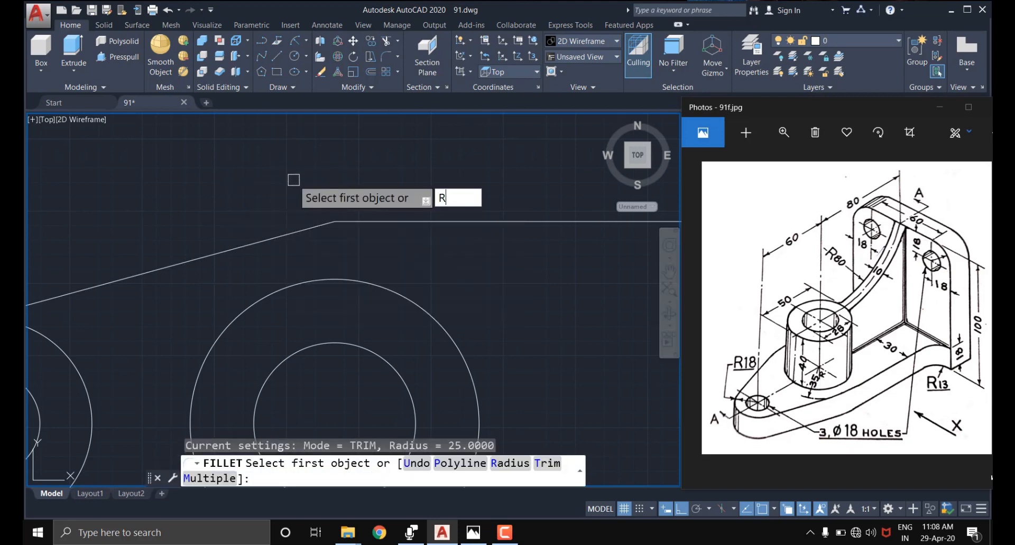
{"action": "key", "text": "Return"}
{"action": "type", "text": "35"}
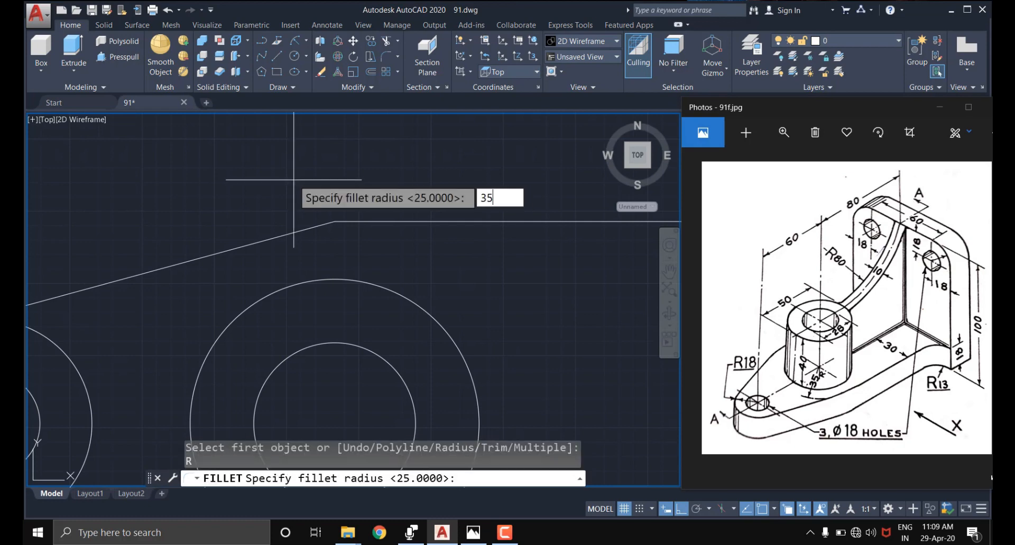
{"action": "key", "text": "Return"}
{"action": "left_click", "coordinate": [298, 231]}
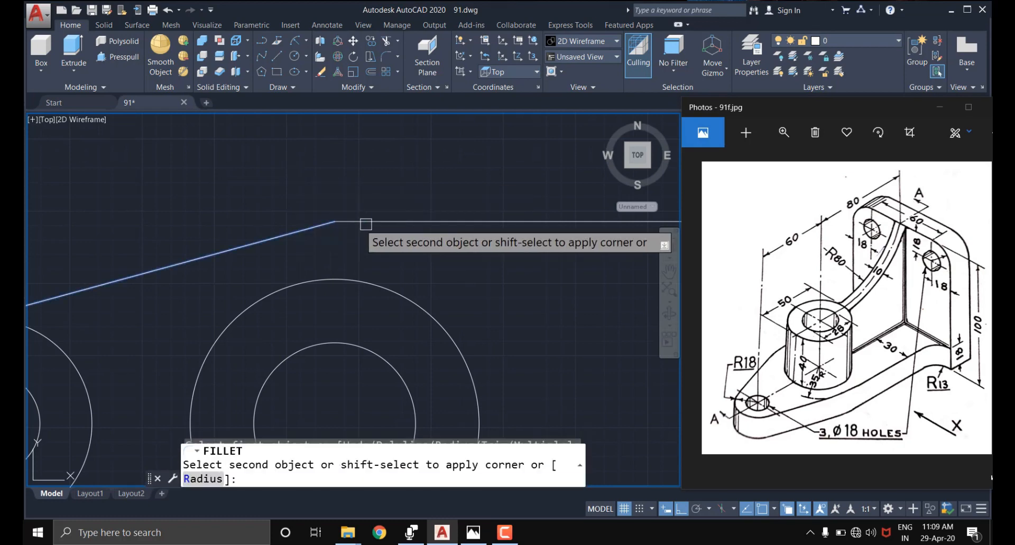
{"action": "left_click", "coordinate": [367, 224]}
{"action": "left_click", "coordinate": [256, 187]}
{"action": "left_click", "coordinate": [444, 269]}
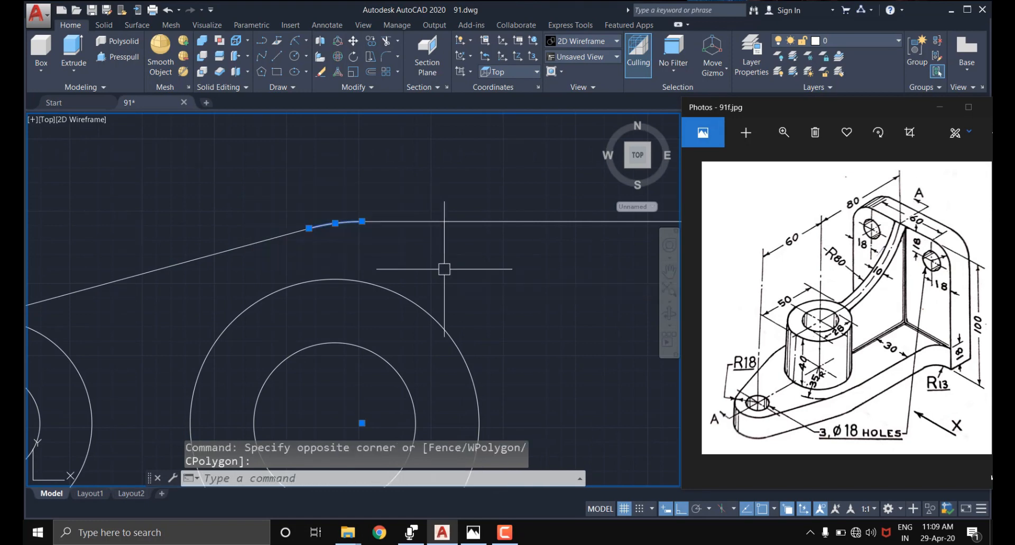
{"action": "key", "text": "Escape"}
- Mirror the sloped line, fillet arc and horizontal line about the horizontal axis through the circle centres, keeping the originals
{"action": "scroll", "coordinate": [349, 186], "scroll_direction": "down", "scroll_amount": 2}
{"action": "middle_click_drag", "start_coordinate": [368, 280], "coordinate": [395, 295]}
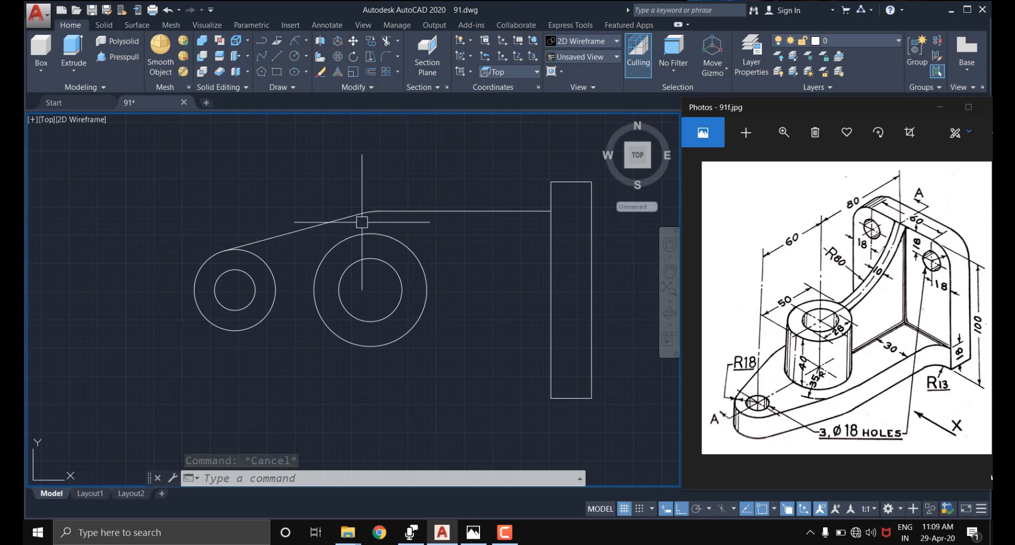
{"action": "left_click", "coordinate": [289, 147]}
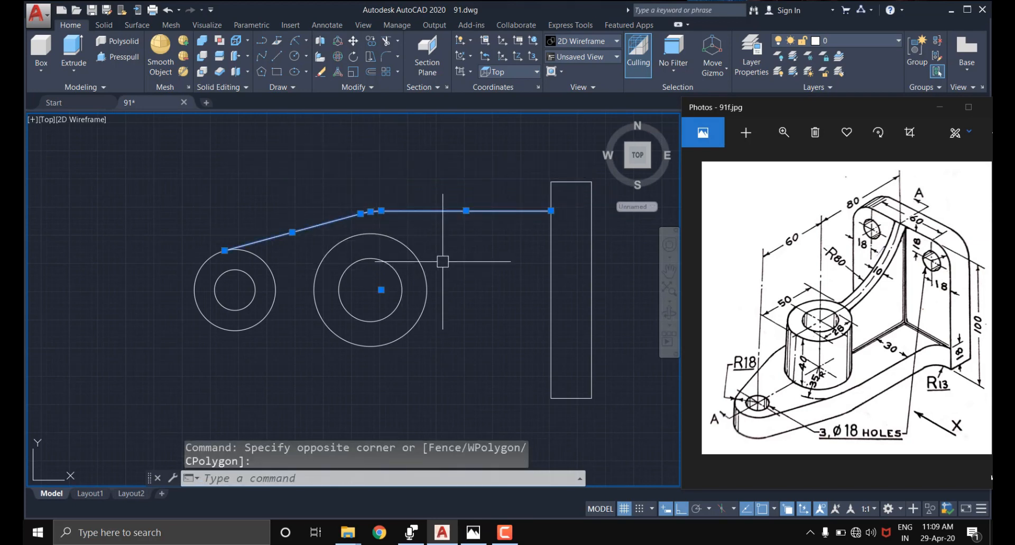
{"action": "key", "text": "Return"}
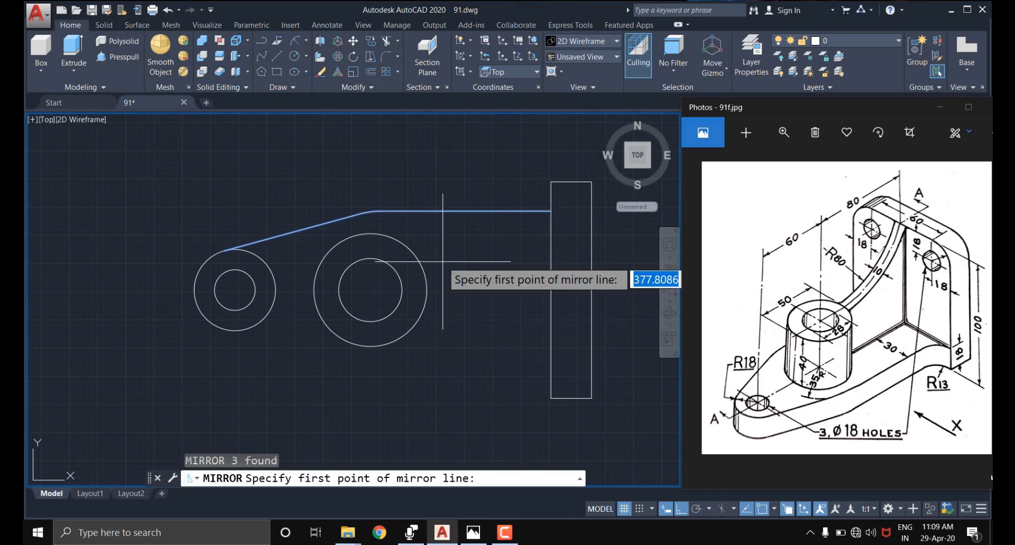
{"action": "left_click", "coordinate": [370, 290]}
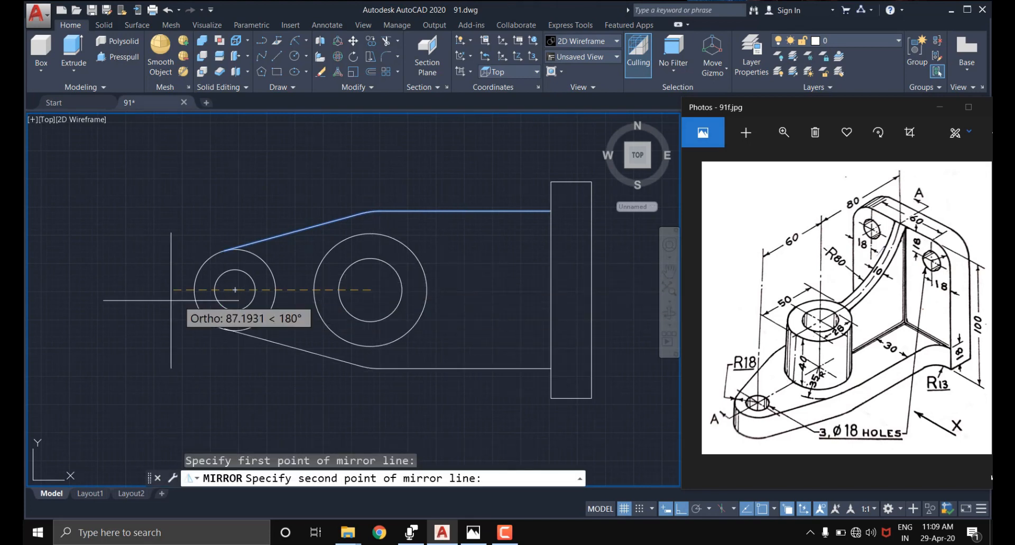
{"action": "left_click", "coordinate": [124, 300]}
{"action": "key", "text": "Return"}
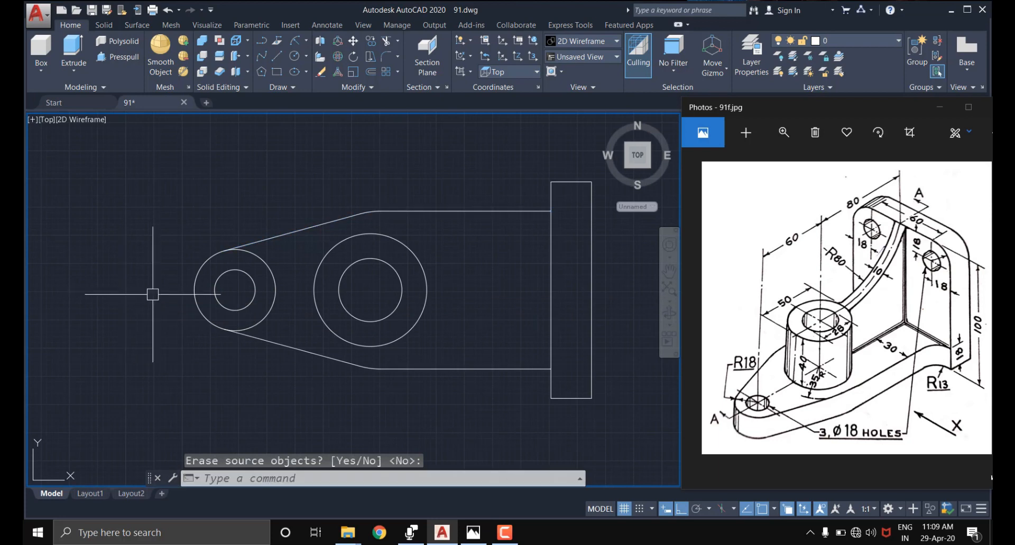
- Switch to the isometric home view and trim the part of the radius 18 circle lying inside the base outline
{"action": "middle_click_drag", "start_coordinate": [447, 335], "coordinate": [395, 335]}
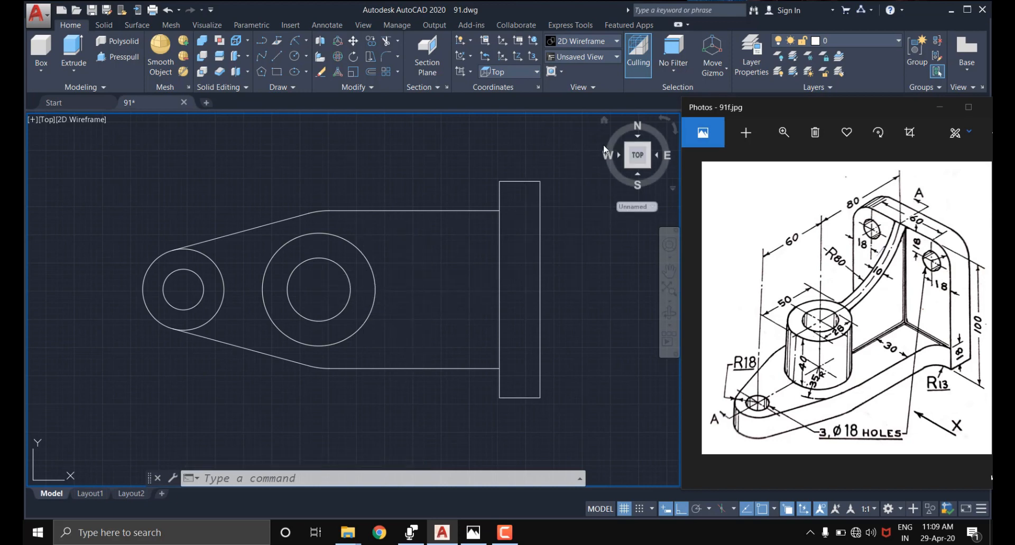
{"action": "left_click", "coordinate": [606, 121]}
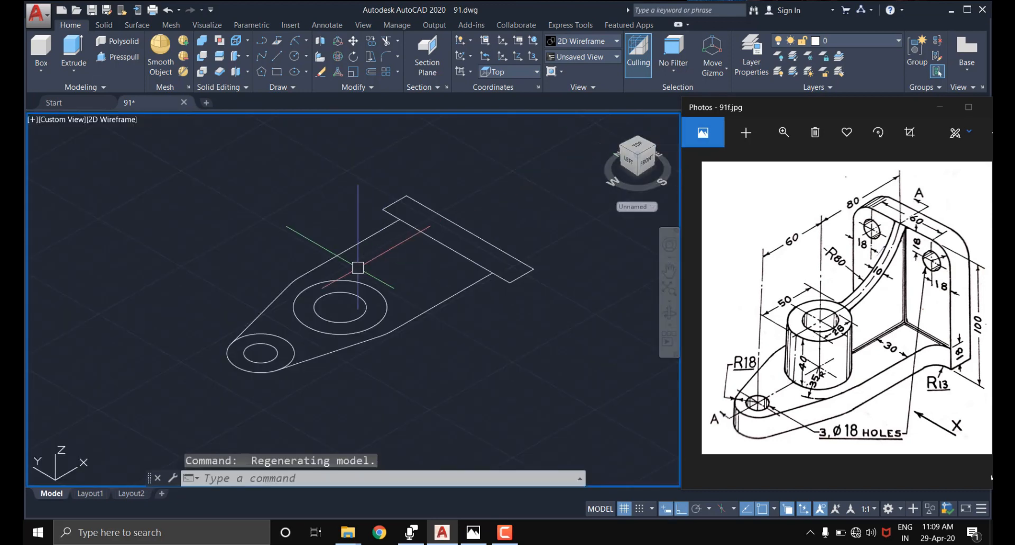
{"action": "scroll", "coordinate": [267, 378], "scroll_direction": "up", "scroll_amount": 3}
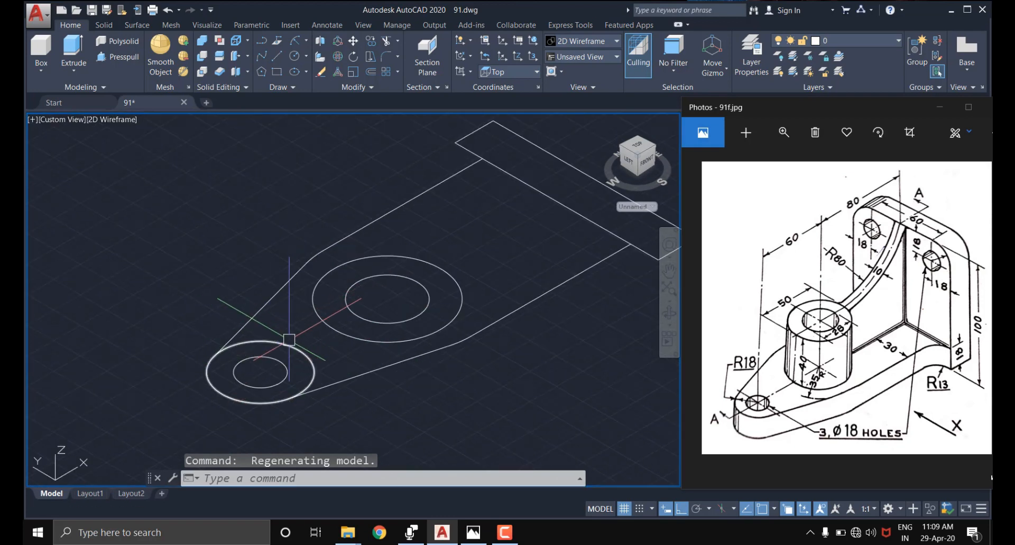
{"action": "key", "text": "Return"}
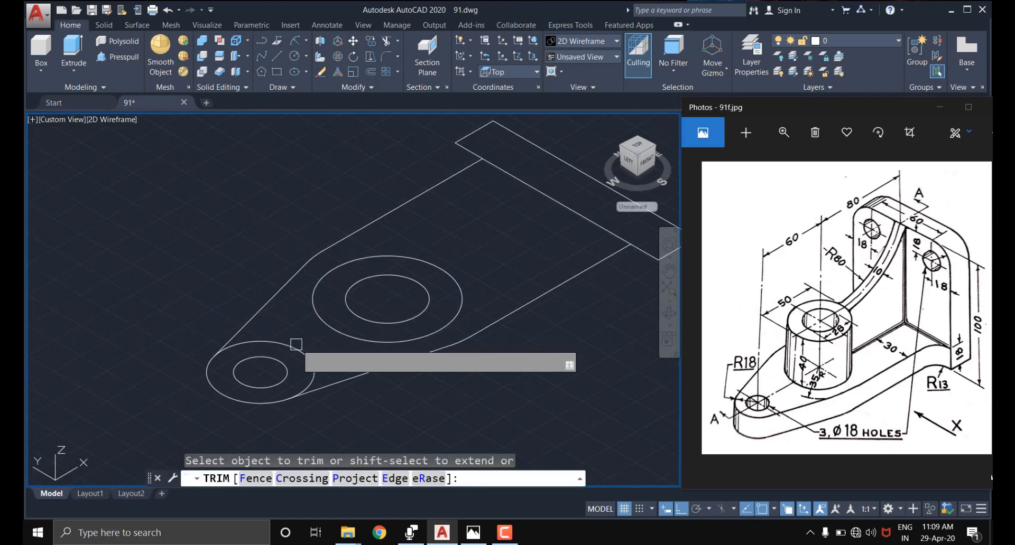
{"action": "left_click", "coordinate": [294, 347]}
{"action": "key", "text": "Escape"}
- Set the viewport's visual style to Shaded with edges
{"action": "mouse_move", "coordinate": [442, 235]}
{"action": "middle_mouse_down"}
{"action": "mouse_move", "coordinate": [405, 269]}
{"action": "mouse_move", "coordinate": [385, 261]}
{"action": "middle_mouse_up"}
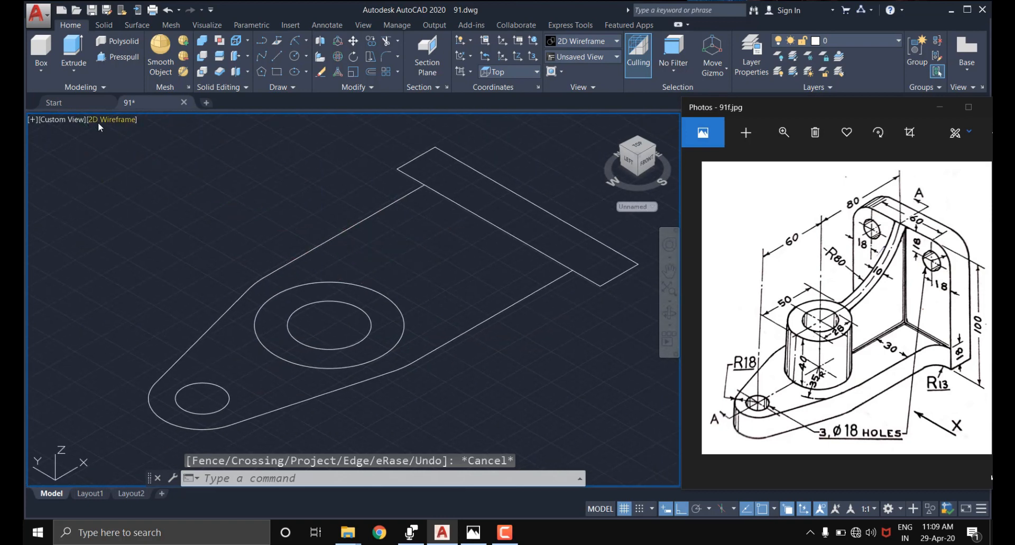
{"action": "left_click", "coordinate": [97, 122]}
{"action": "left_click", "coordinate": [143, 207]}
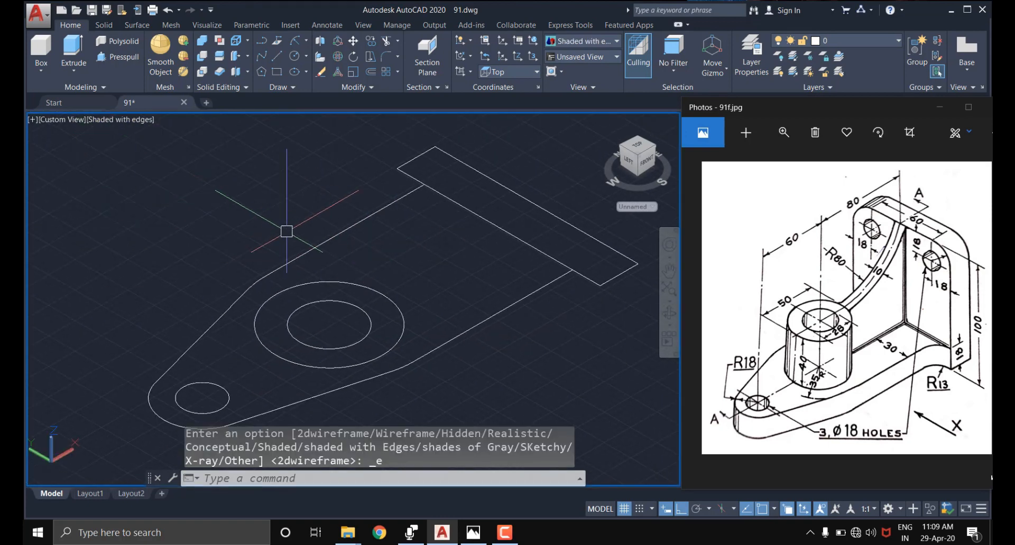
- Presspull the rectangle at the wide end of the profile upward to a height of 100
{"action": "middle_click_drag", "start_coordinate": [287, 231], "coordinate": [265, 230]}
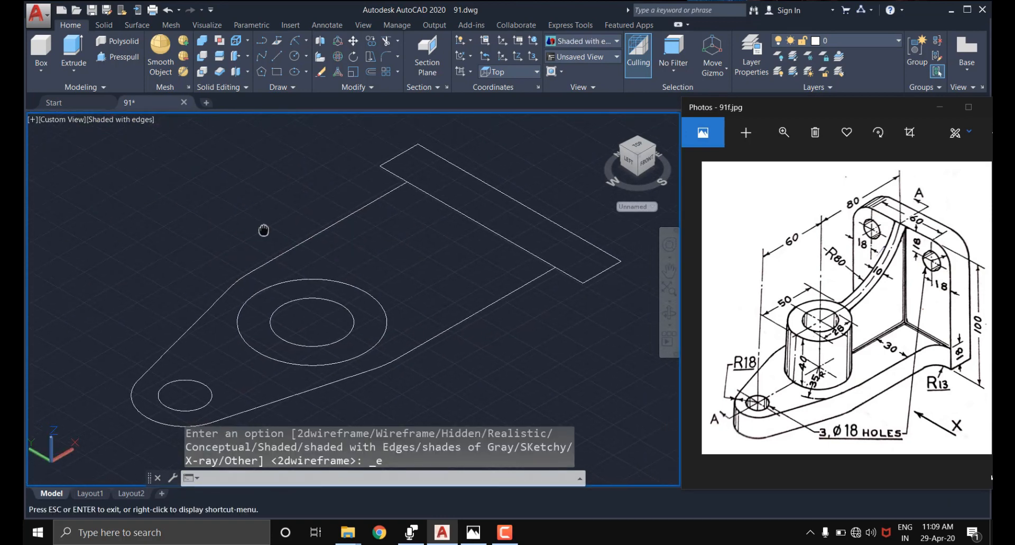
{"action": "left_click", "coordinate": [122, 59]}
{"action": "middle_click_drag", "start_coordinate": [378, 224], "coordinate": [324, 245]}
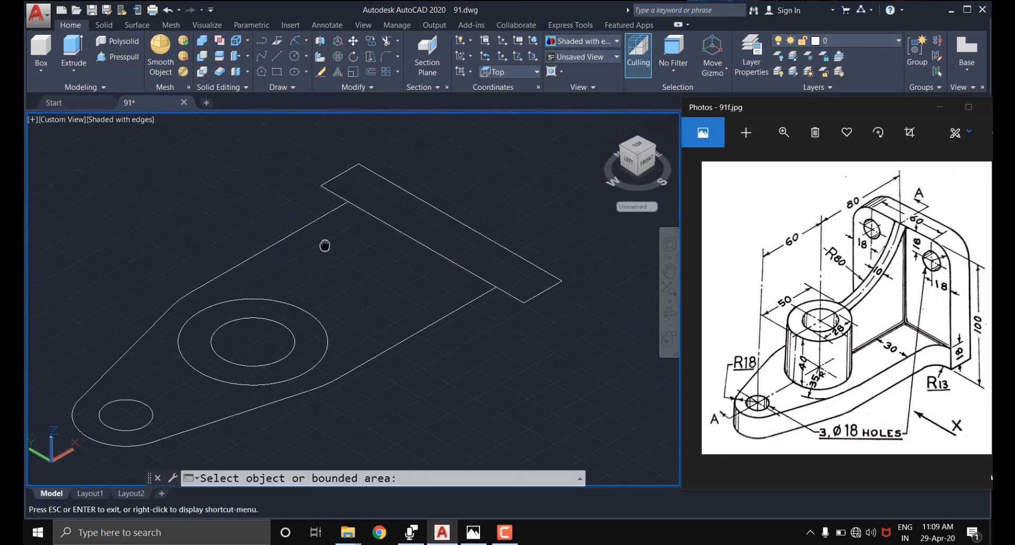
{"action": "left_click", "coordinate": [449, 234]}
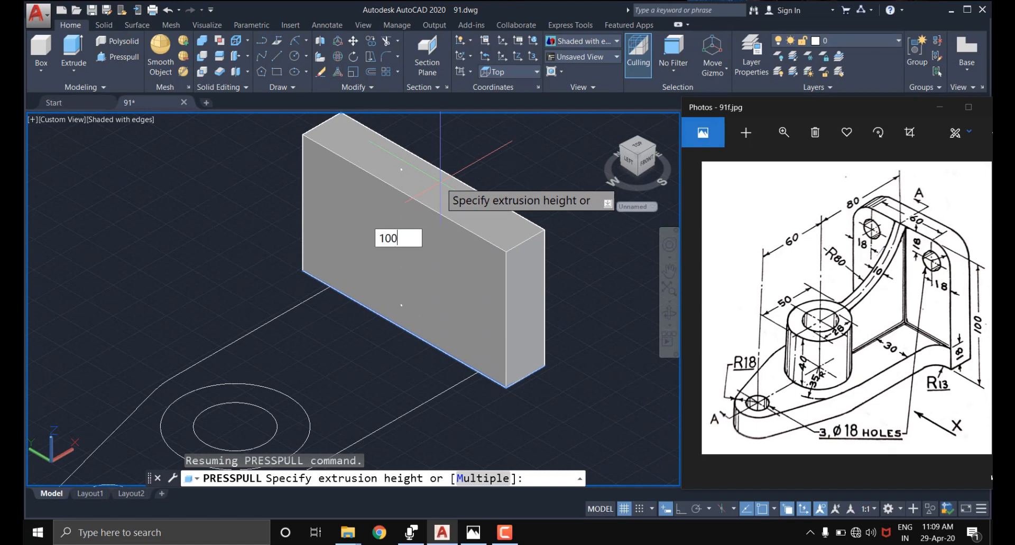
{"action": "key", "text": "Return"}
- Presspull the ring between the two larger concentric circles upward to a height of 58
{"action": "middle_click_drag", "start_coordinate": [402, 308], "coordinate": [473, 251]}
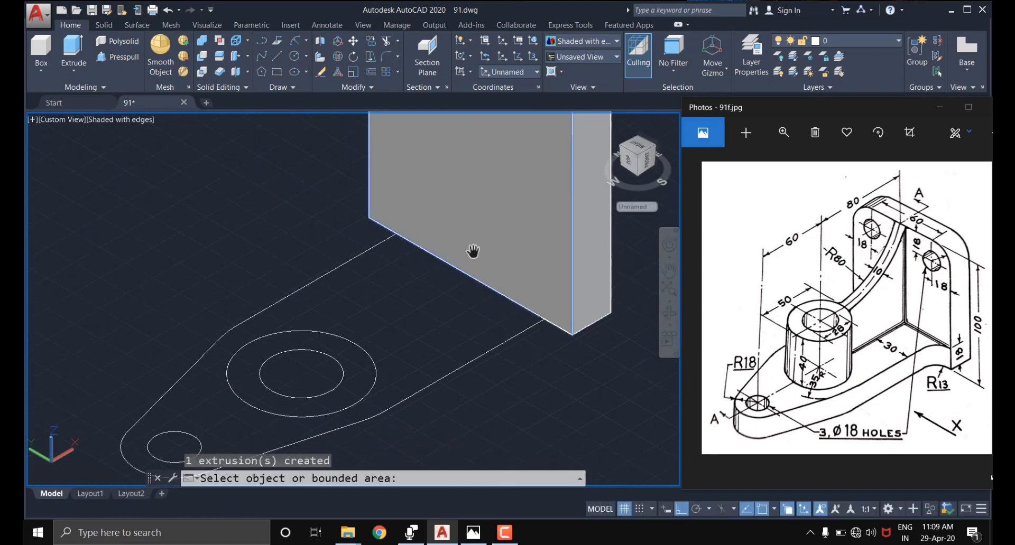
{"action": "scroll", "coordinate": [466, 258], "scroll_direction": "down", "scroll_amount": 2}
{"action": "scroll", "coordinate": [372, 353], "scroll_direction": "up", "scroll_amount": 2}
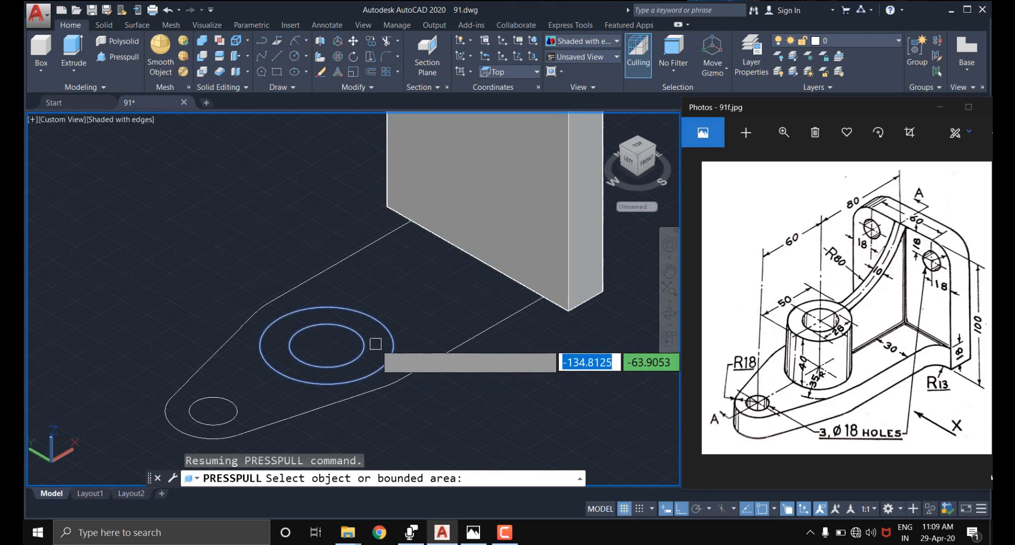
{"action": "left_click", "coordinate": [375, 344]}
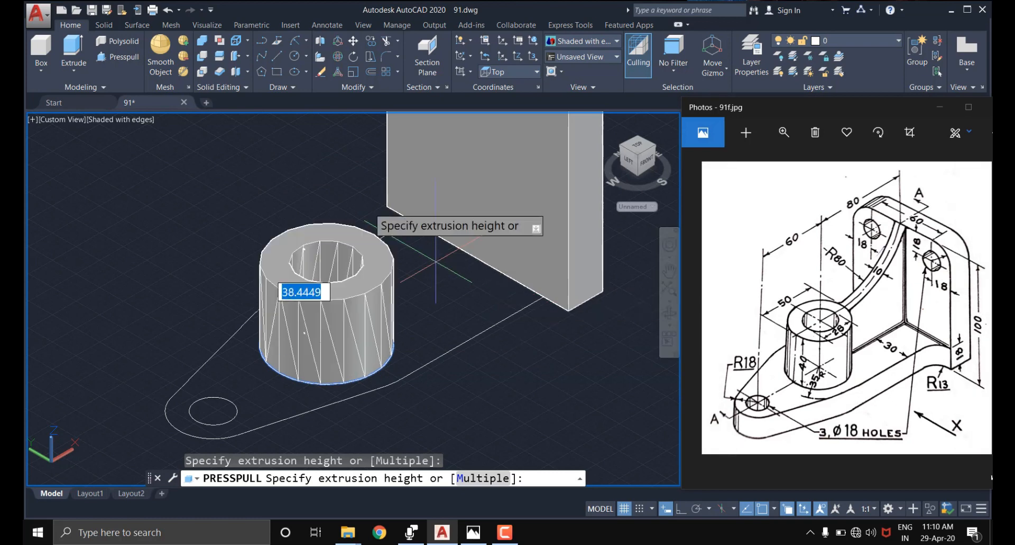
{"action": "key", "text": "Return"}
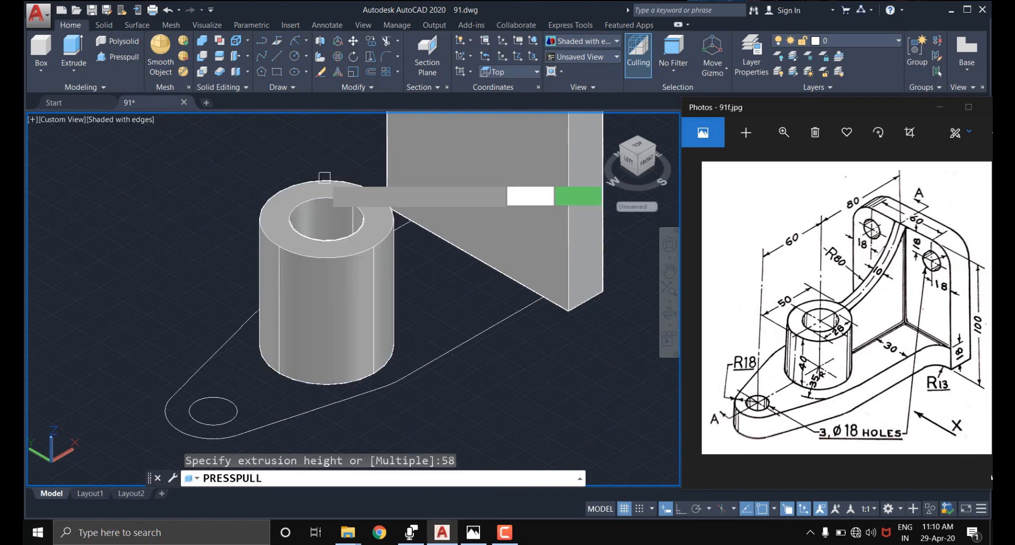
- Presspull the base area around the cylinder and small hole upward to a thickness of 18
{"action": "left_click", "coordinate": [423, 305]}
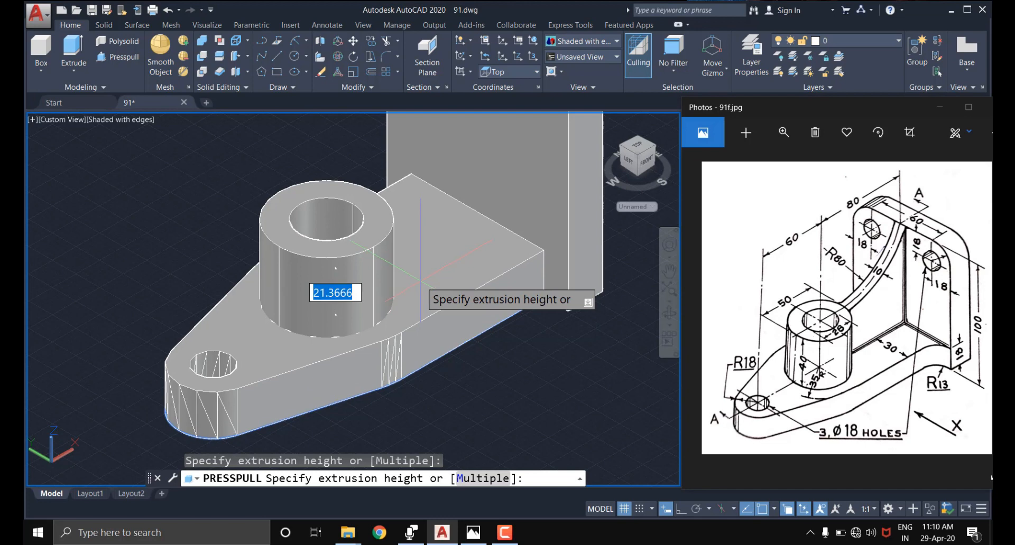
{"action": "type", "text": "18"}
{"action": "key", "text": "Return"}
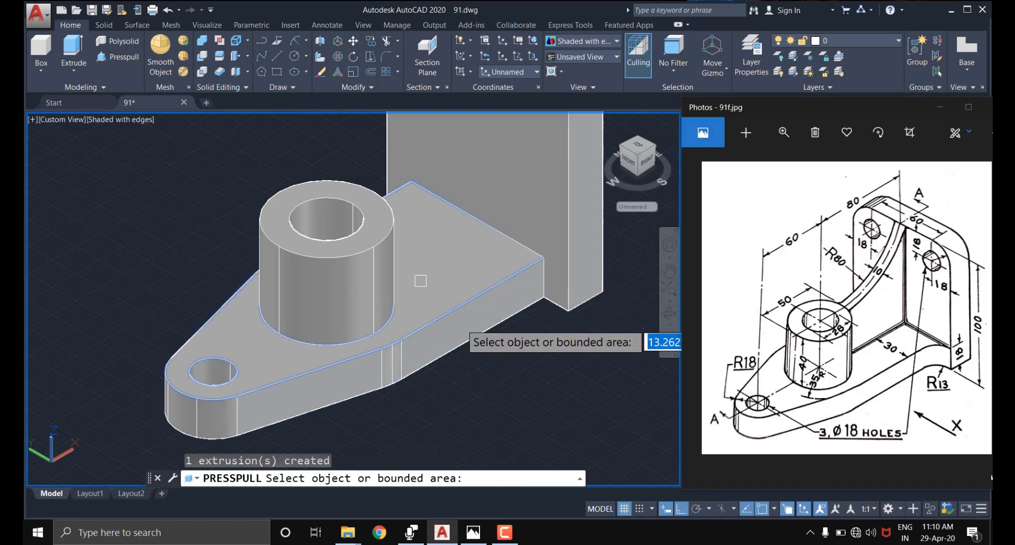
{"action": "scroll", "coordinate": [437, 294], "scroll_direction": "down", "scroll_amount": 3}
{"action": "key", "text": "Escape"}
{"action": "scroll", "coordinate": [423, 283], "scroll_direction": "down", "scroll_amount": 2}
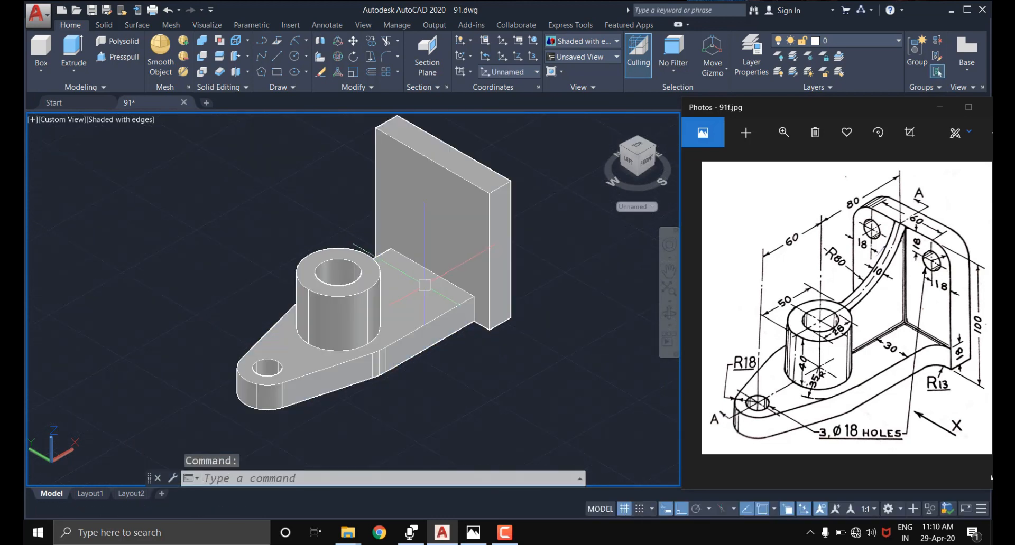
- Draw a line from the midpoint of the upright plate's upper front edge to the cylinder's top rim on the plate side
{"action": "middle_click_drag", "start_coordinate": [423, 280], "coordinate": [417, 286]}
{"action": "scroll", "coordinate": [417, 286], "scroll_direction": "up", "scroll_amount": 2}
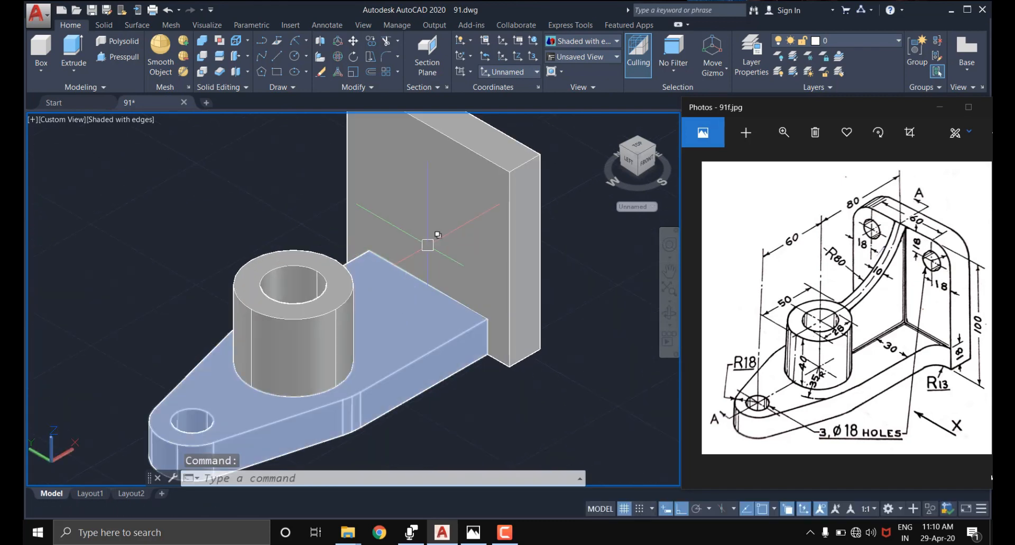
{"action": "middle_click_drag", "start_coordinate": [376, 228], "coordinate": [371, 260]}
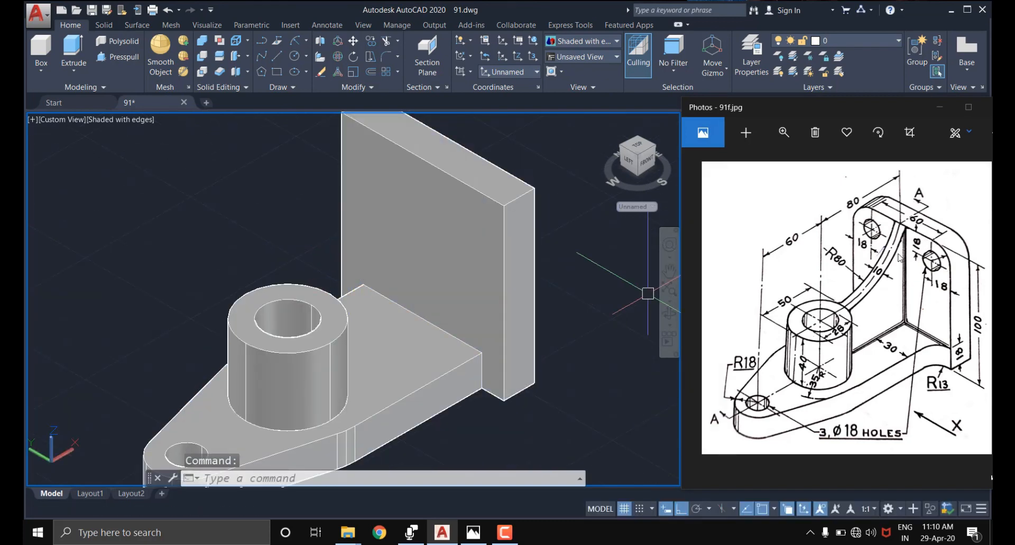
{"action": "middle_click_drag", "start_coordinate": [364, 275], "coordinate": [335, 311]}
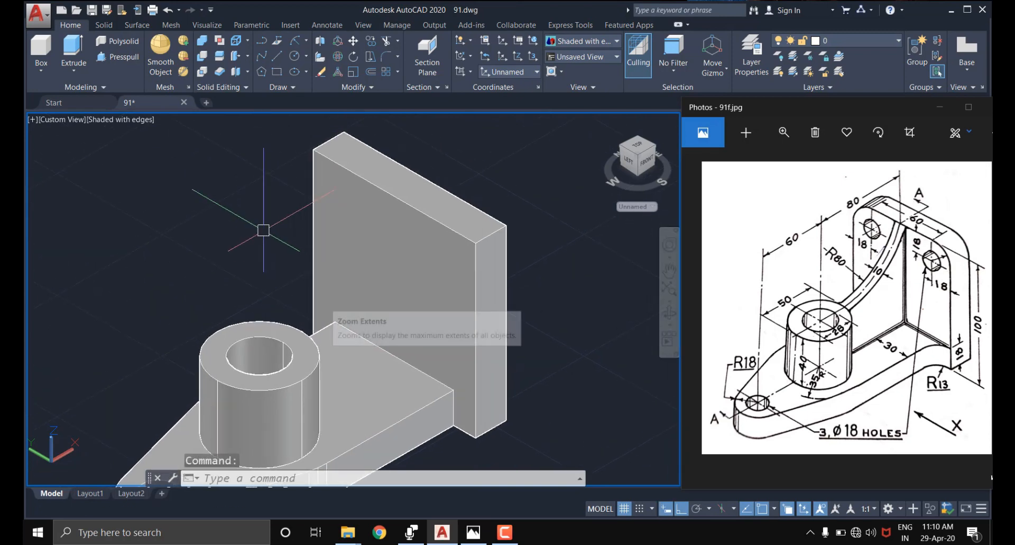
{"action": "key", "text": "Return"}
{"action": "scroll", "coordinate": [391, 241], "scroll_direction": "up", "scroll_amount": 2}
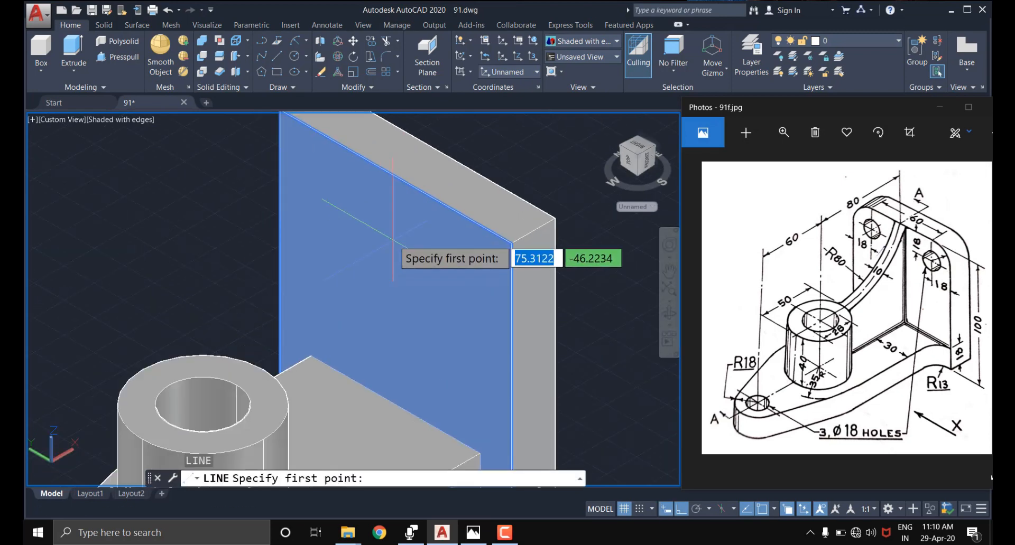
{"action": "left_click", "coordinate": [395, 176]}
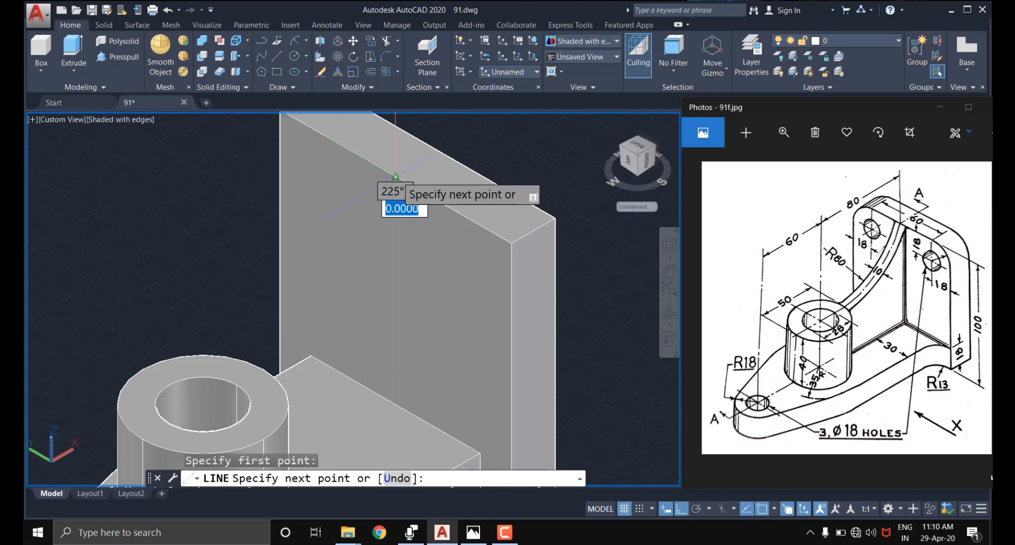
{"action": "left_click", "coordinate": [263, 370]}
{"action": "key", "text": "Escape"}
{"action": "scroll", "coordinate": [233, 236], "scroll_direction": "down", "scroll_amount": 2}
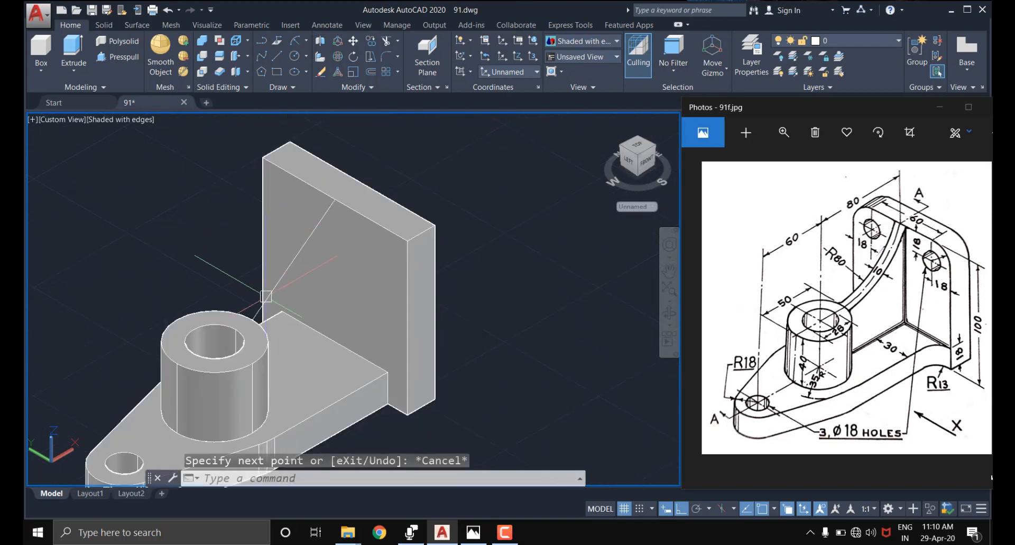
- Move the diagonal line away from the bracket into the empty space beside it
{"action": "left_click", "coordinate": [268, 295]}
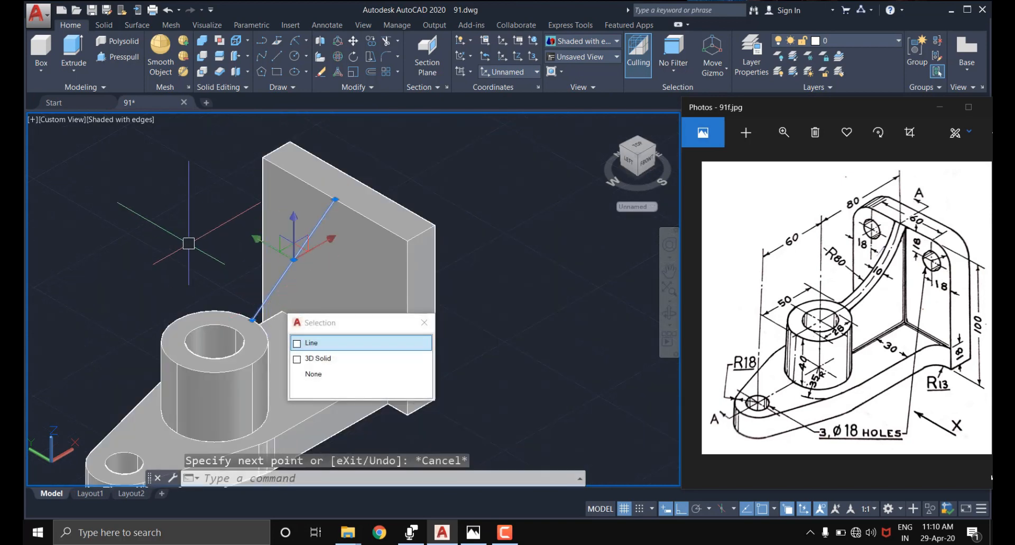
{"action": "scroll", "coordinate": [188, 244], "scroll_direction": "down", "scroll_amount": 4}
{"action": "left_click", "coordinate": [211, 275]}
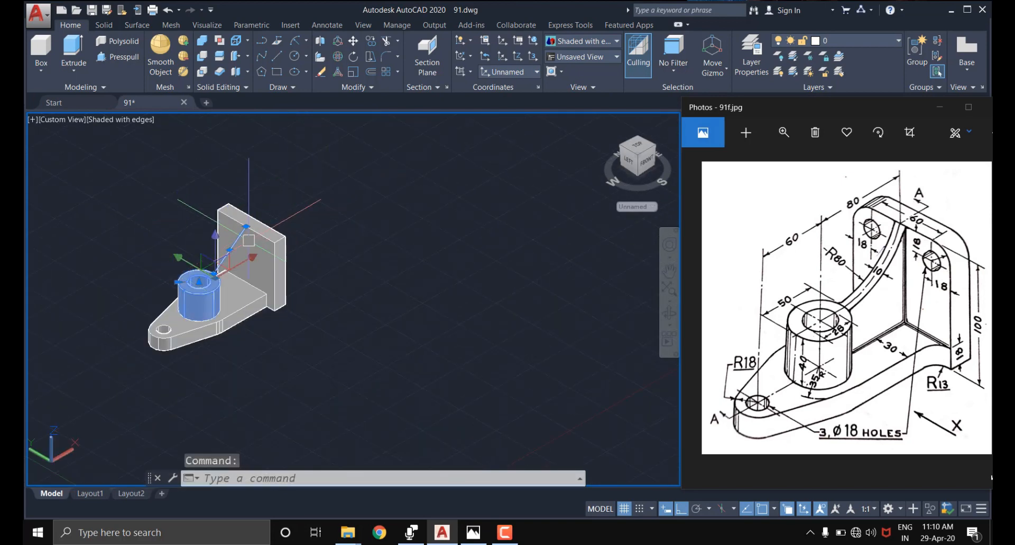
{"action": "scroll", "coordinate": [209, 243], "scroll_direction": "up", "scroll_amount": 3}
{"action": "key", "text": "Escape"}
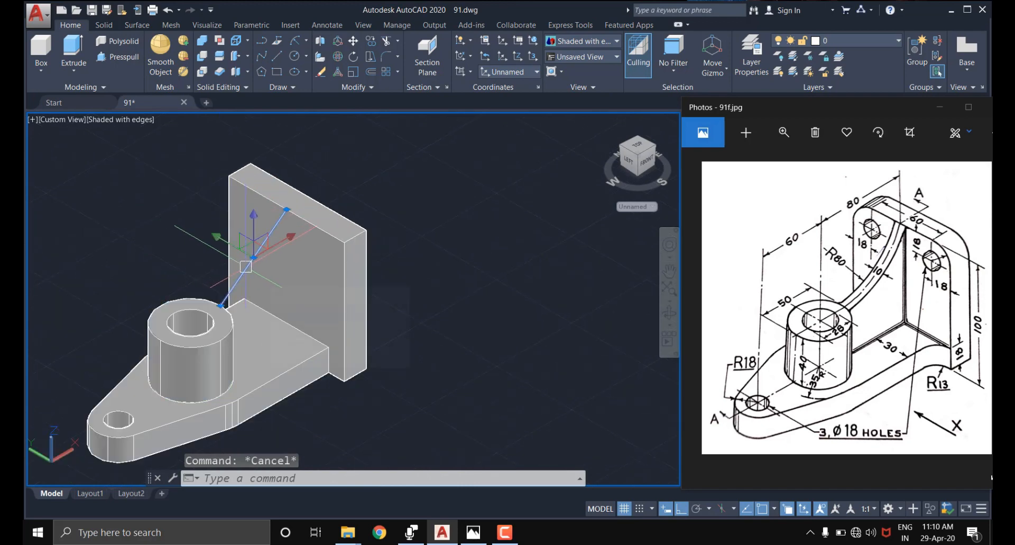
{"action": "left_click", "coordinate": [246, 267]}
{"action": "left_click", "coordinate": [181, 258]}
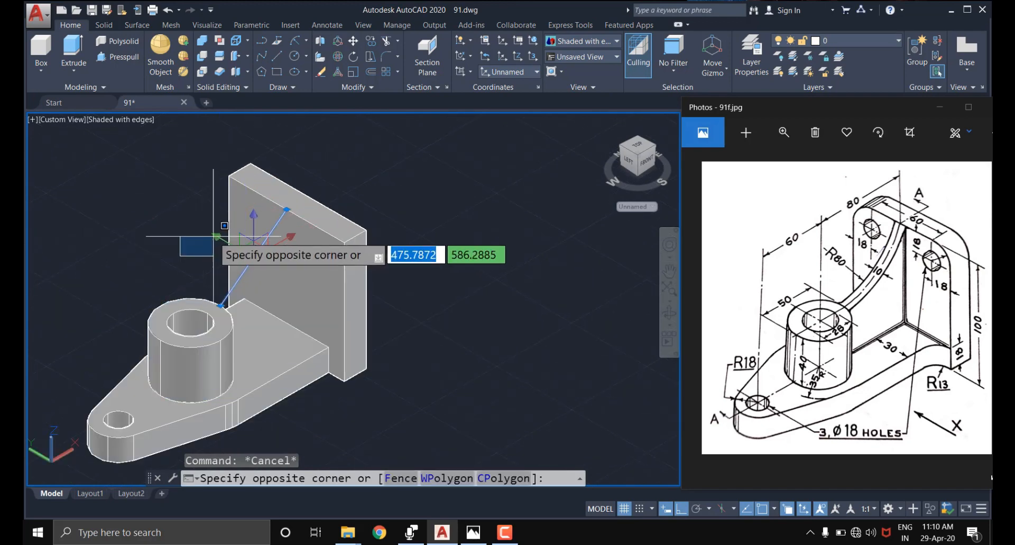
{"action": "left_click", "coordinate": [200, 241]}
{"action": "type", "text": "m"}
{"action": "key", "text": "Return"}
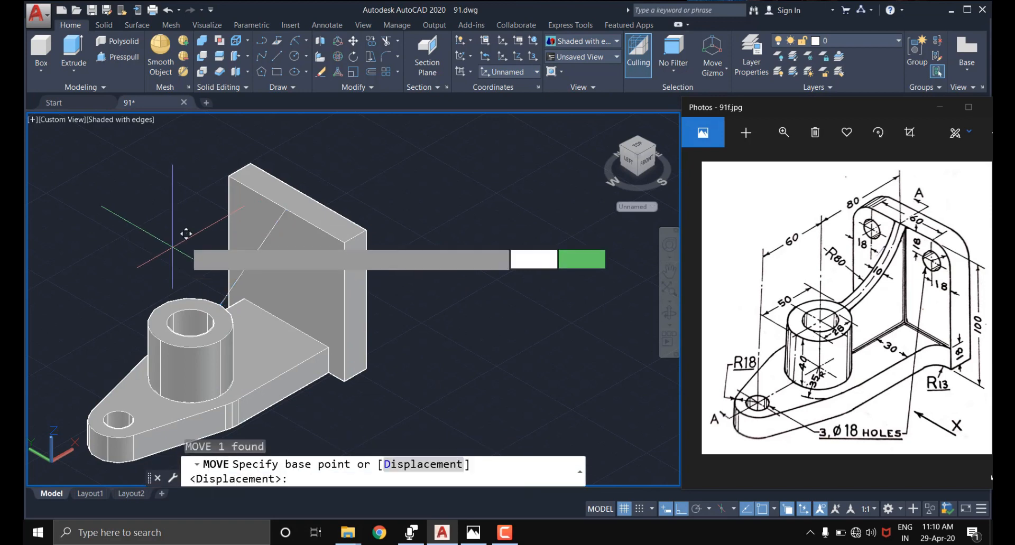
{"action": "left_click", "coordinate": [173, 248]}
{"action": "middle_click_drag", "start_coordinate": [370, 179], "coordinate": [303, 280]}
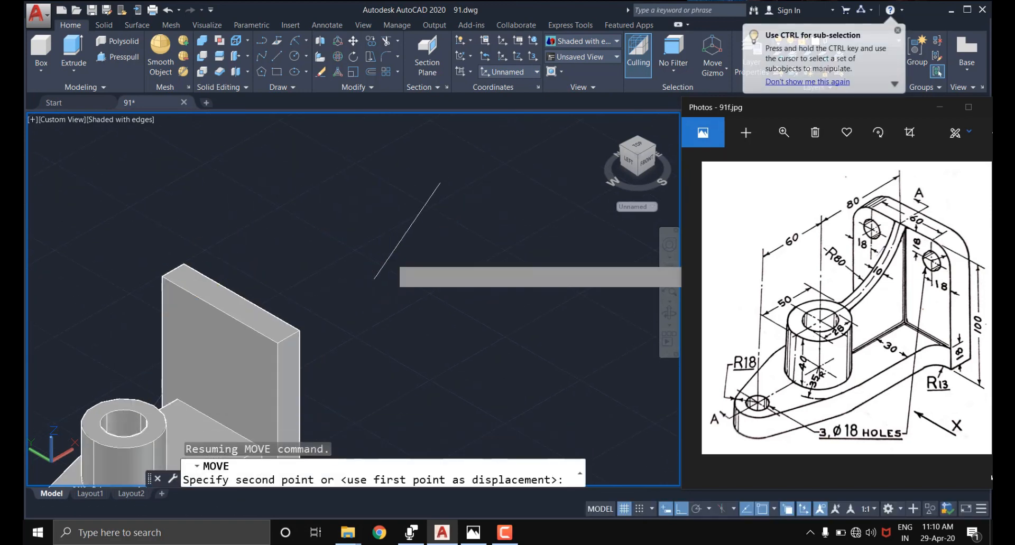
{"action": "key", "text": "Escape"}
{"action": "middle_click_drag", "start_coordinate": [331, 338], "coordinate": [376, 300]}
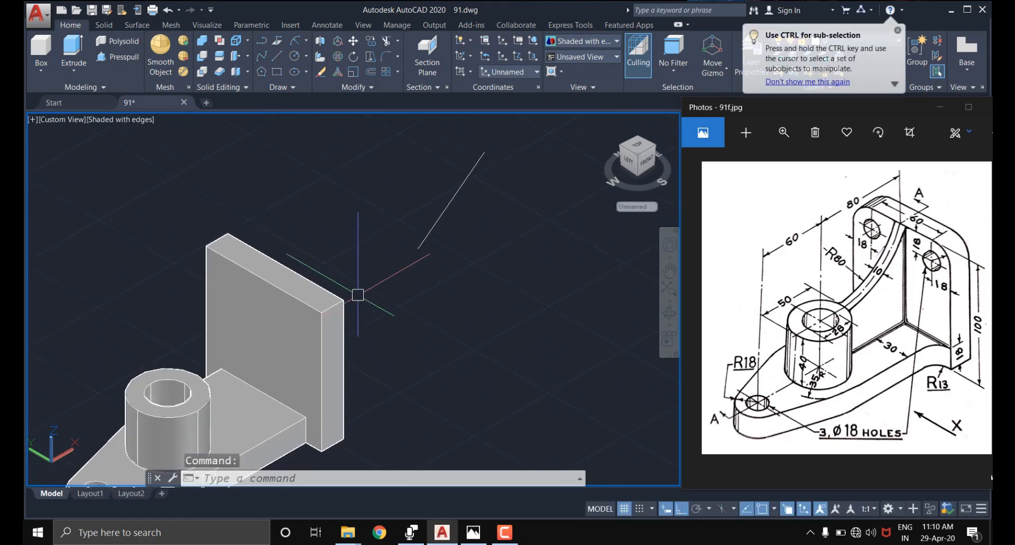
{"action": "middle_click_drag", "start_coordinate": [505, 269], "coordinate": [471, 310]}
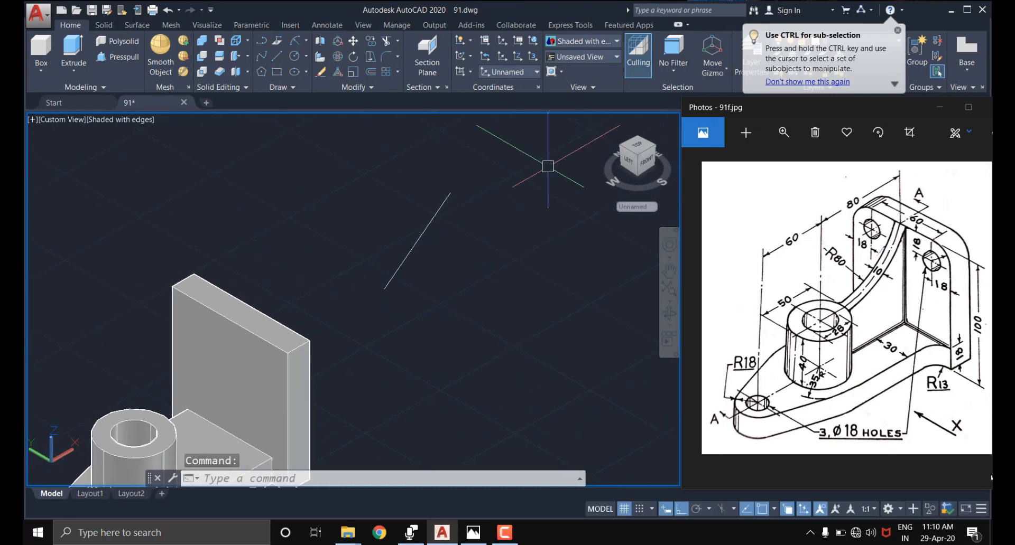
- Set the coordinate system to the Front orientation
{"action": "left_click", "coordinate": [535, 72]}
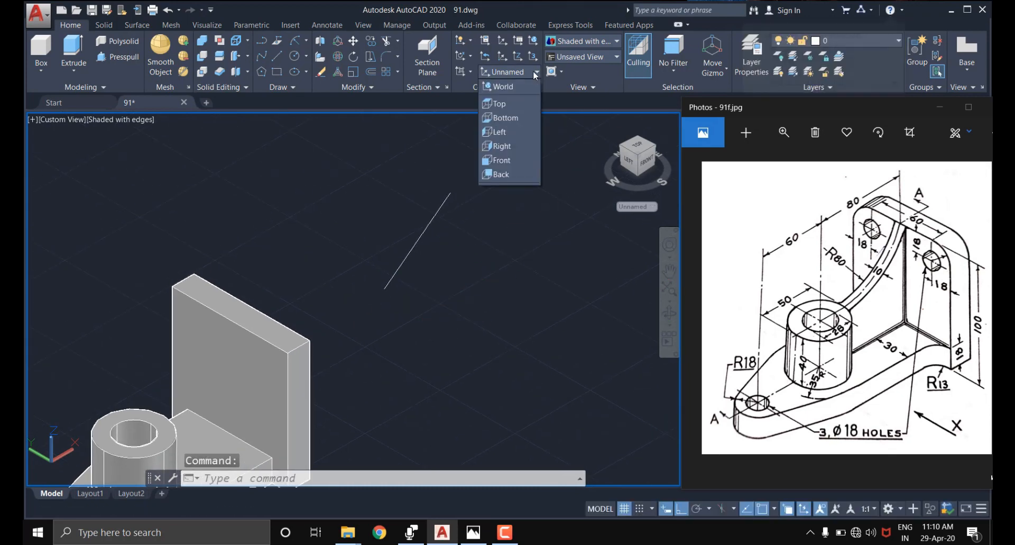
{"action": "left_click", "coordinate": [500, 160]}
{"action": "scroll", "coordinate": [402, 267], "scroll_direction": "up", "scroll_amount": 4}
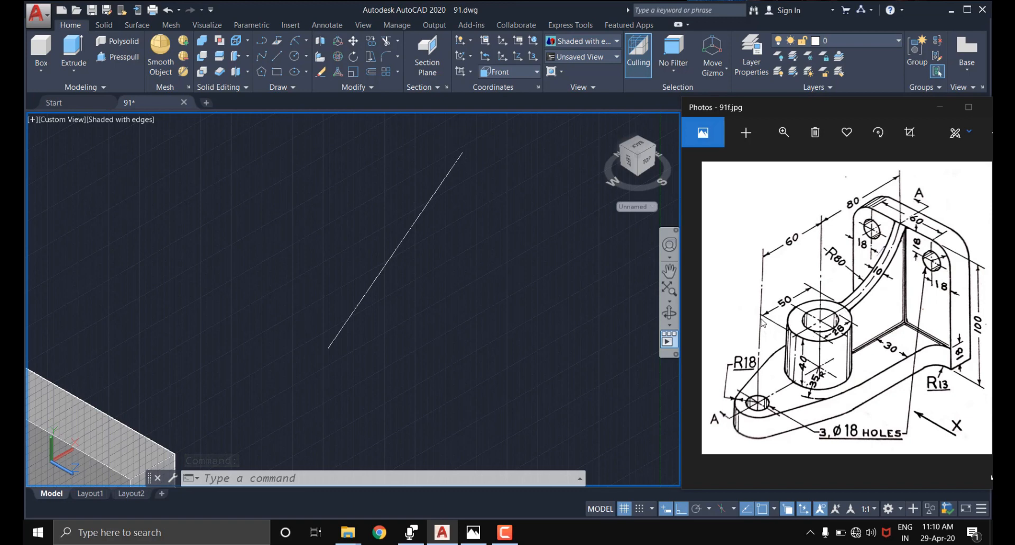
- From the diagonal line's lower end, draw a 5-unit horizontal line towards the cylinder side, then a 40-unit vertical line down
{"action": "middle_click_drag", "start_coordinate": [374, 367], "coordinate": [327, 283]}
{"action": "key", "text": "Return"}
{"action": "left_click", "coordinate": [326, 281]}
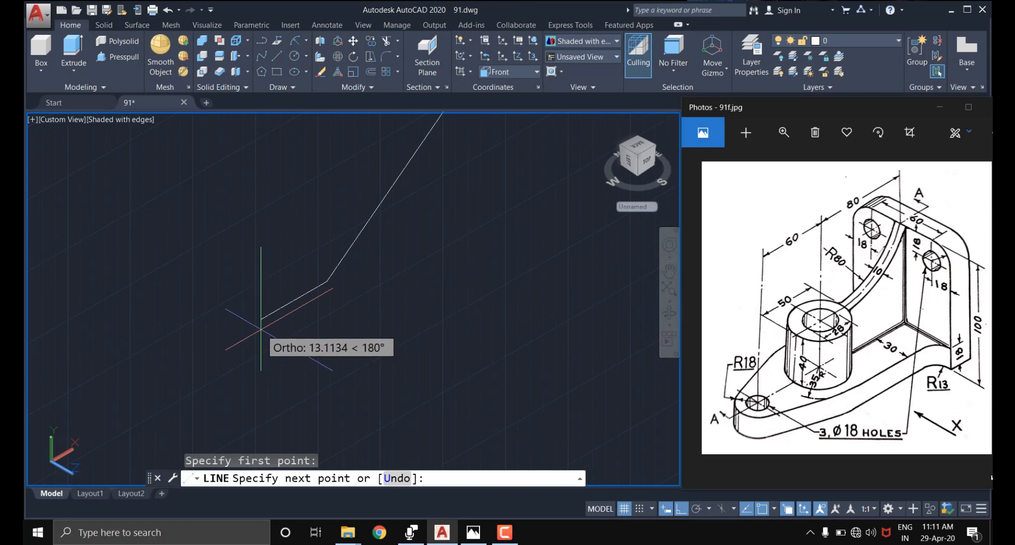
{"action": "type", "text": "5"}
{"action": "key", "text": "Return"}
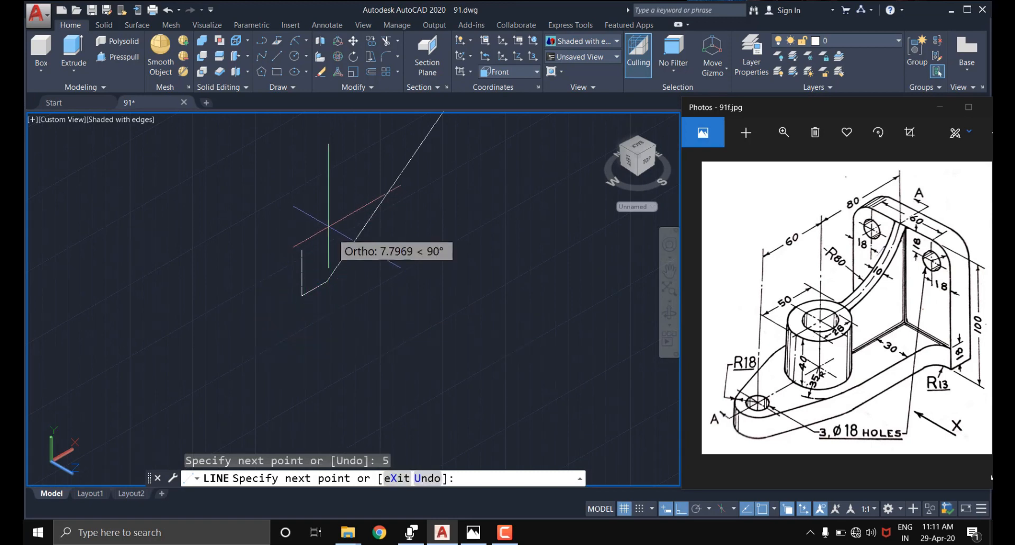
{"action": "scroll", "coordinate": [322, 198], "scroll_direction": "down", "scroll_amount": 2}
{"action": "middle_click_drag", "start_coordinate": [328, 268], "coordinate": [290, 342]}
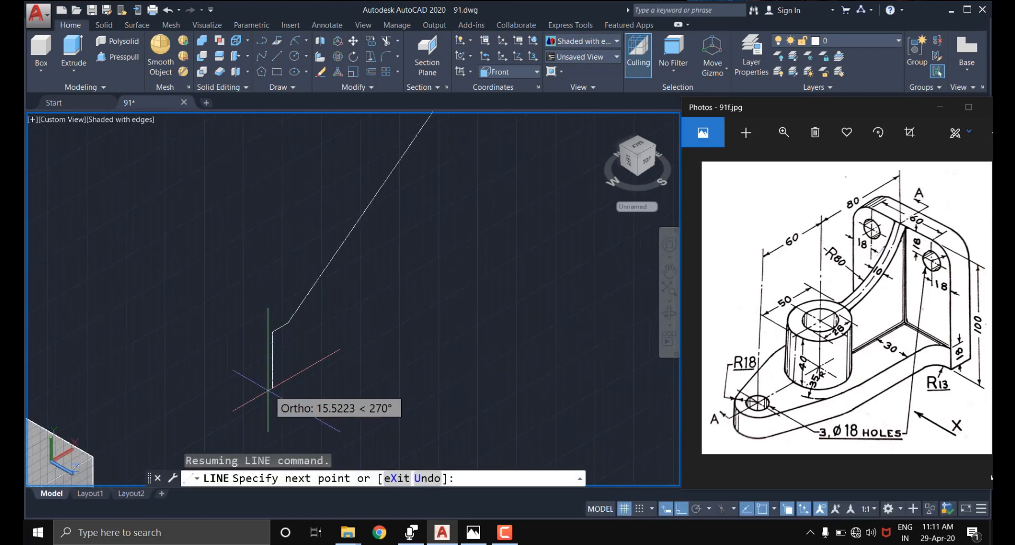
{"action": "scroll", "coordinate": [269, 390], "scroll_direction": "down", "scroll_amount": 1}
{"action": "type", "text": "4"}
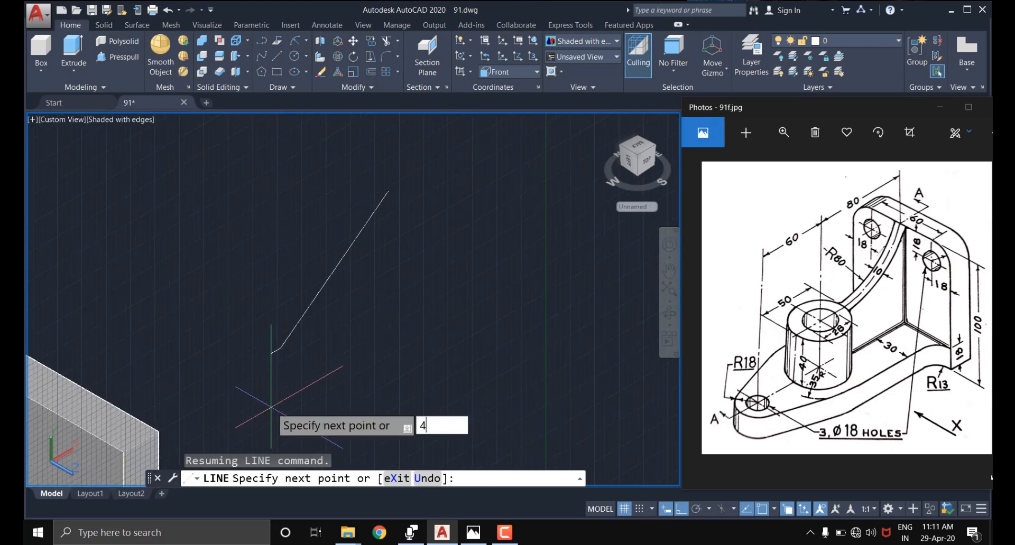
{"action": "type", "text": "0"}
{"action": "key", "text": "Return"}
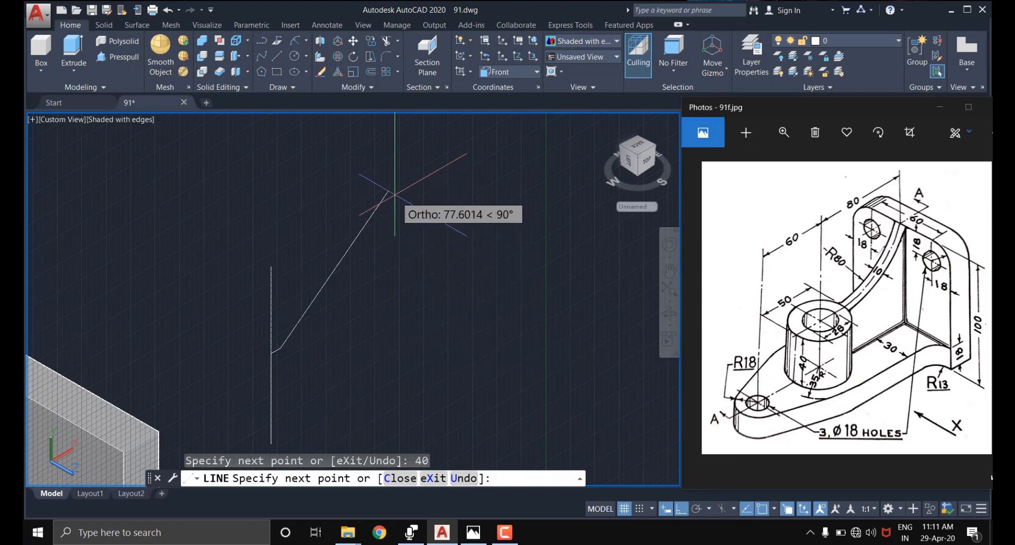
- Close the rib profile with a horizontal line to below the diagonal's upper end and a vertical line up to that end
{"action": "left_click", "coordinate": [387, 376]}
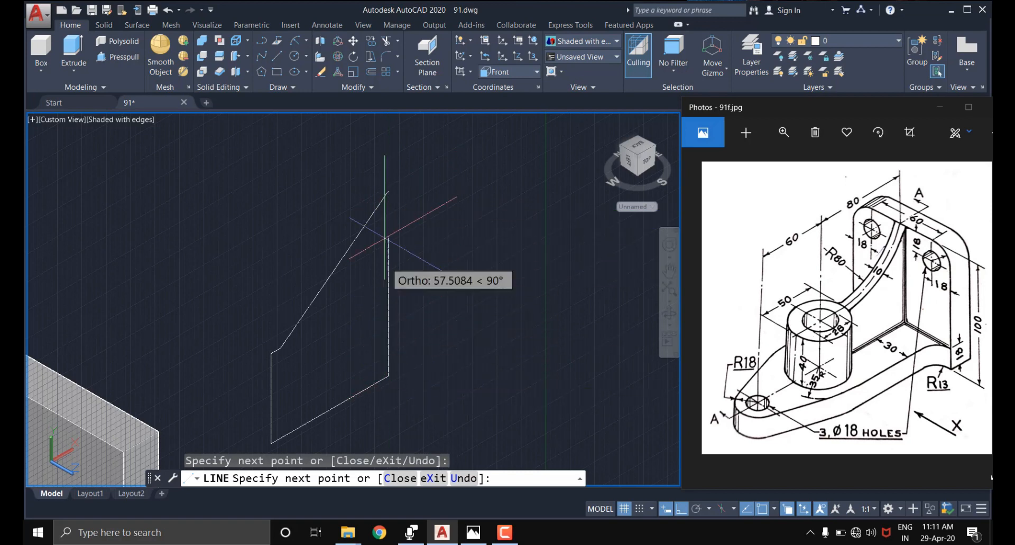
{"action": "left_click", "coordinate": [388, 192]}
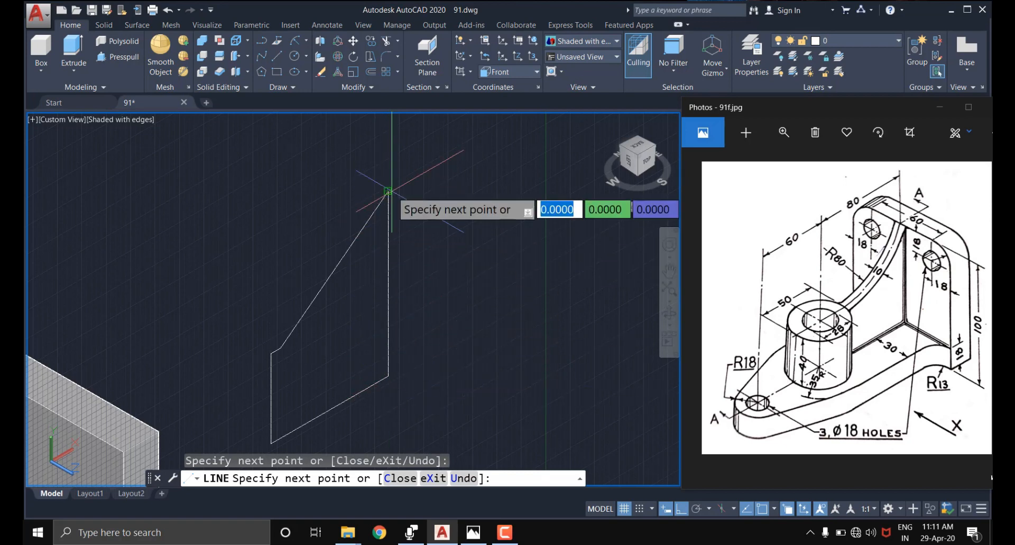
{"action": "key", "text": "Escape"}
- Draw a start-end-radius arc of radius 80 between the lower and upper ends of the diagonal line
{"action": "middle_click_drag", "start_coordinate": [410, 301], "coordinate": [476, 268]}
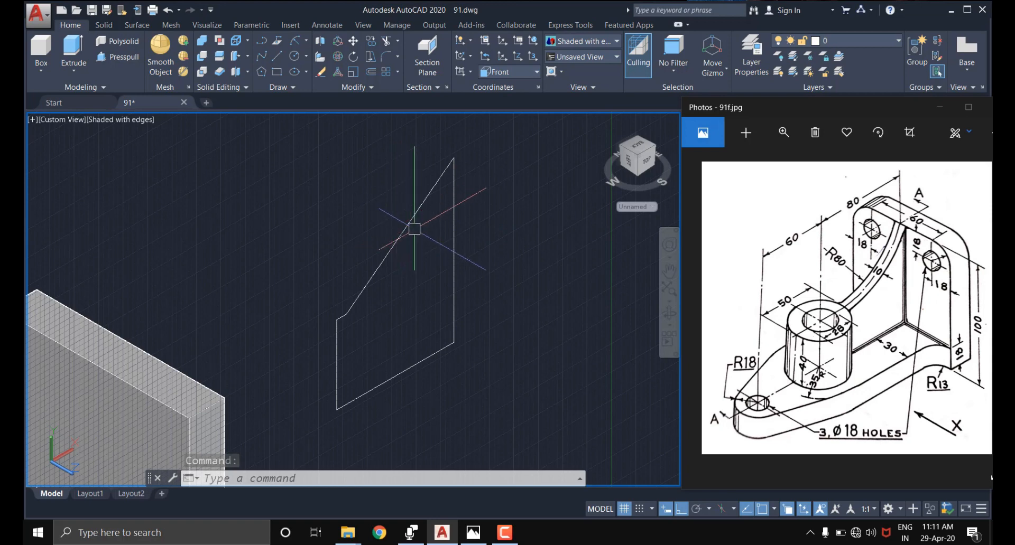
{"action": "left_click", "coordinate": [306, 40]}
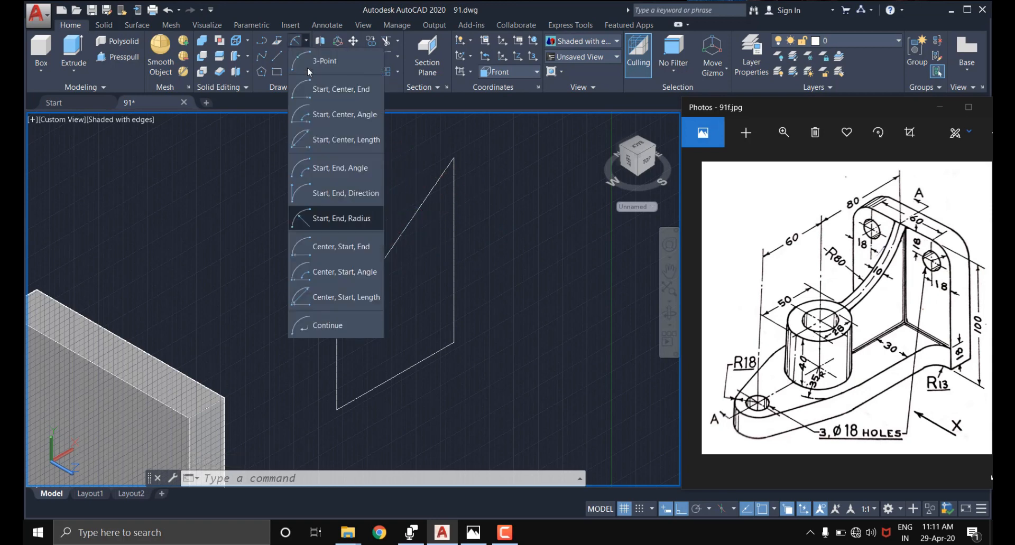
{"action": "left_click", "coordinate": [360, 218]}
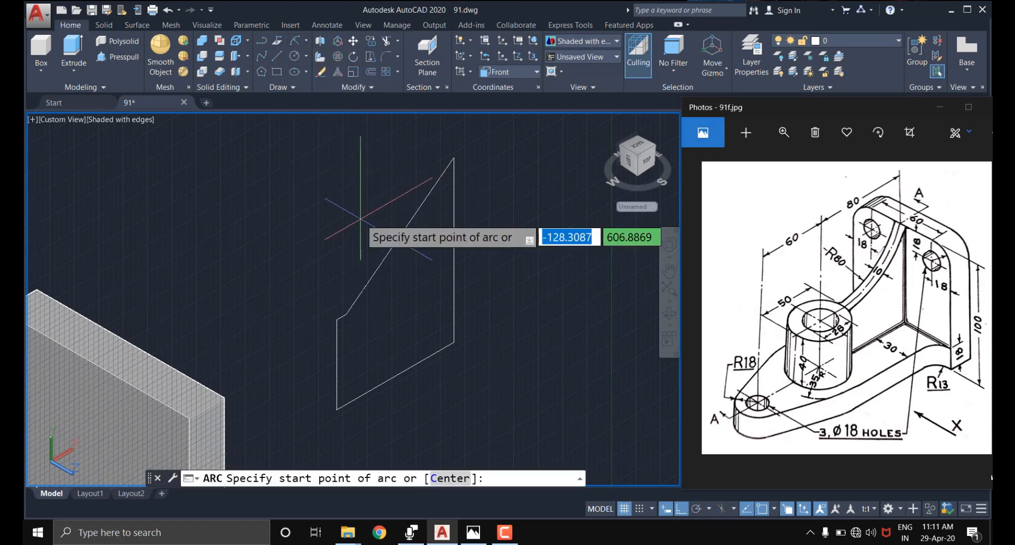
{"action": "scroll", "coordinate": [374, 262], "scroll_direction": "up", "scroll_amount": 2}
{"action": "middle_click_drag", "start_coordinate": [407, 252], "coordinate": [371, 295]}
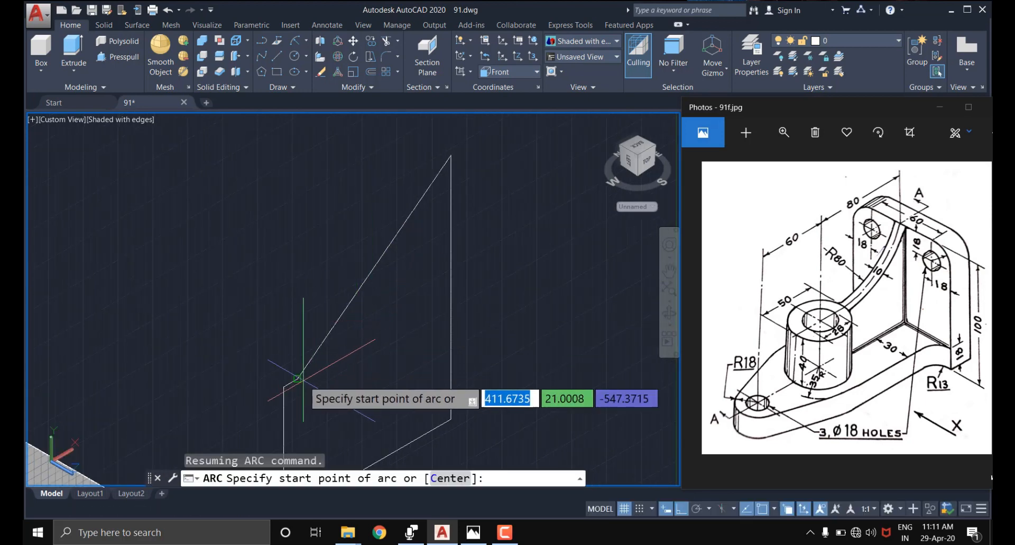
{"action": "left_click", "coordinate": [334, 335]}
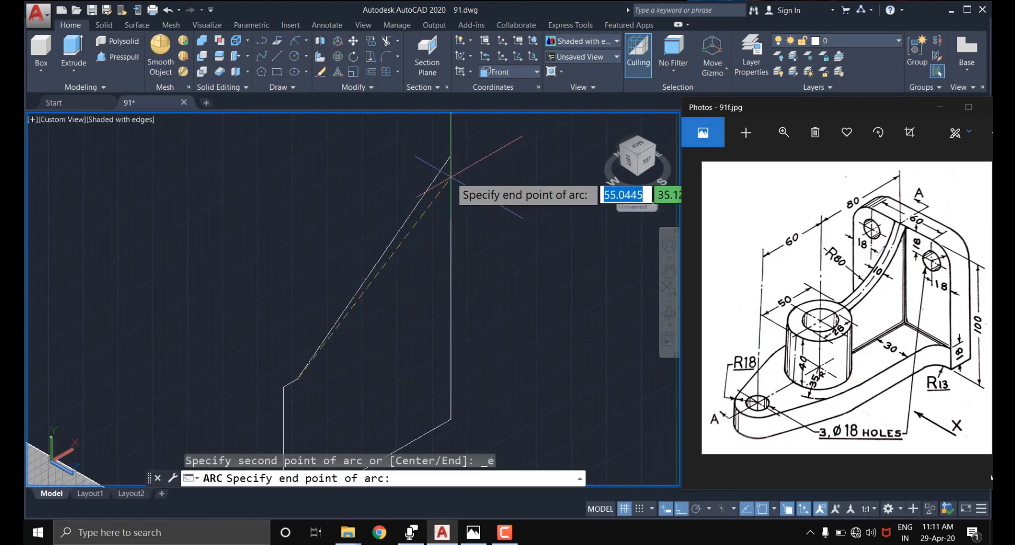
{"action": "left_click", "coordinate": [451, 155]}
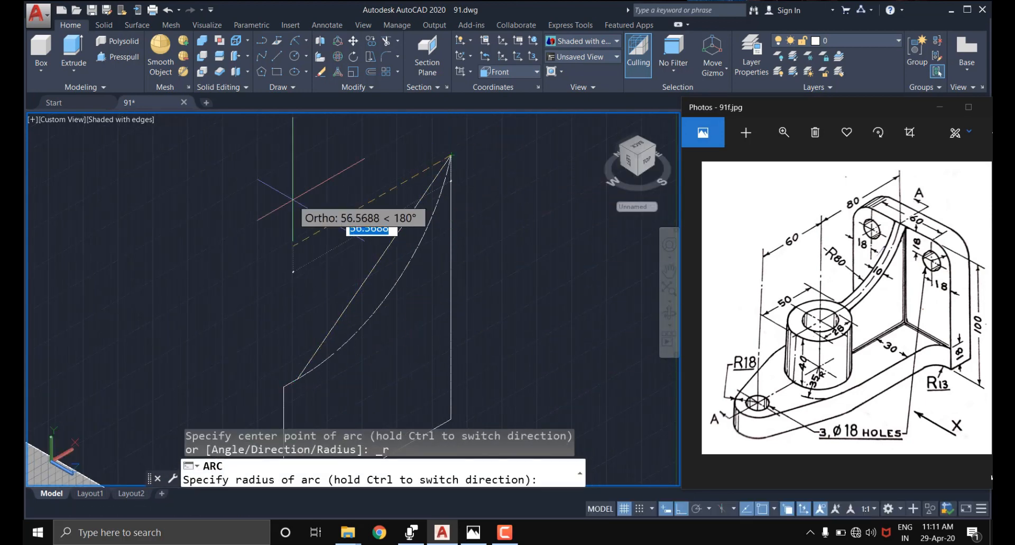
{"action": "type", "text": "8"}
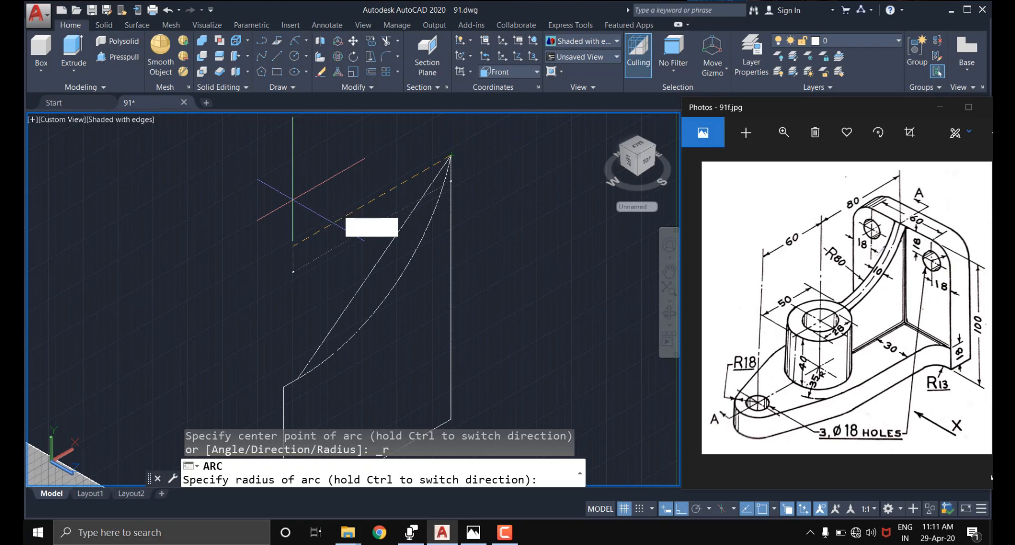
{"action": "type", "text": "0"}
{"action": "key", "text": "Return"}
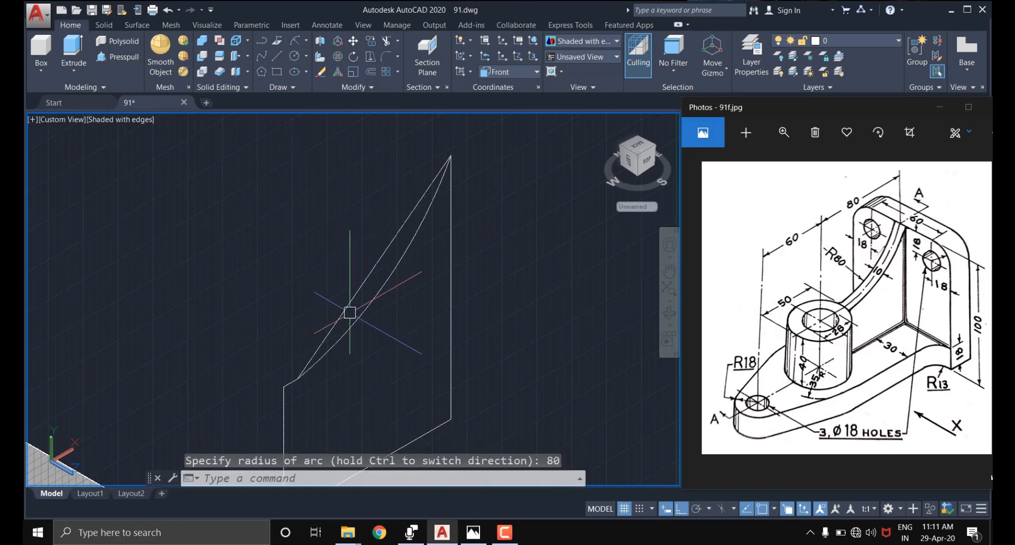
- Erase the straight diagonal line, leaving the arc as the rib profile's sloping edge
{"action": "left_click", "coordinate": [384, 254]}
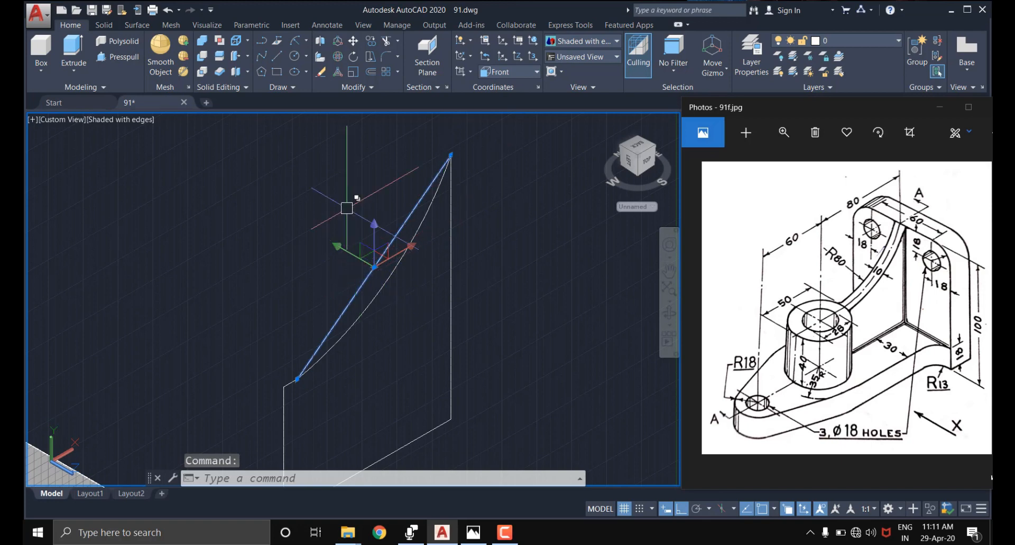
{"action": "type", "text": "E"}
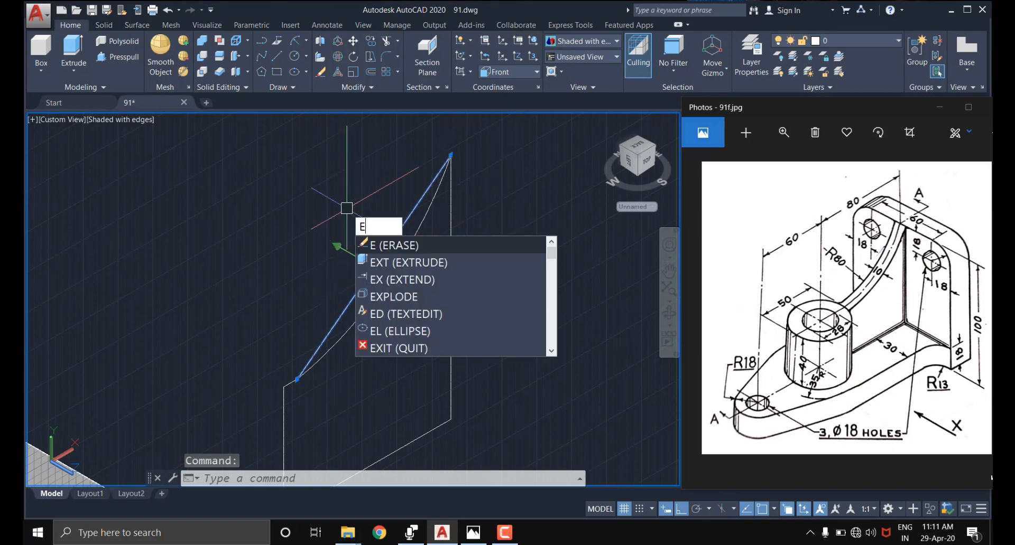
{"action": "key", "text": "Return"}
{"action": "scroll", "coordinate": [349, 208], "scroll_direction": "down", "scroll_amount": 2}
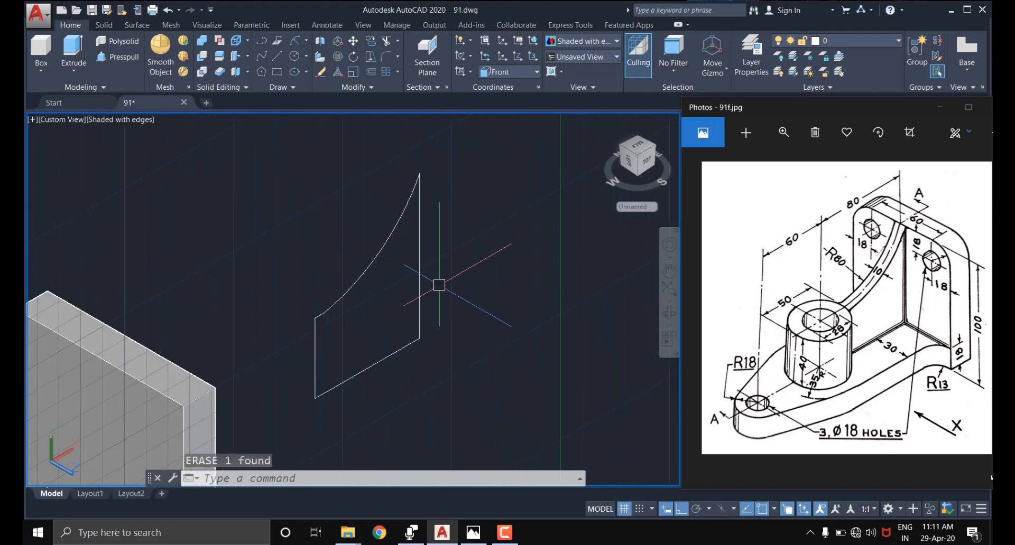
- Join the arc and the straight lines of the rib profile into one closed polyline
{"action": "key", "text": "Return"}
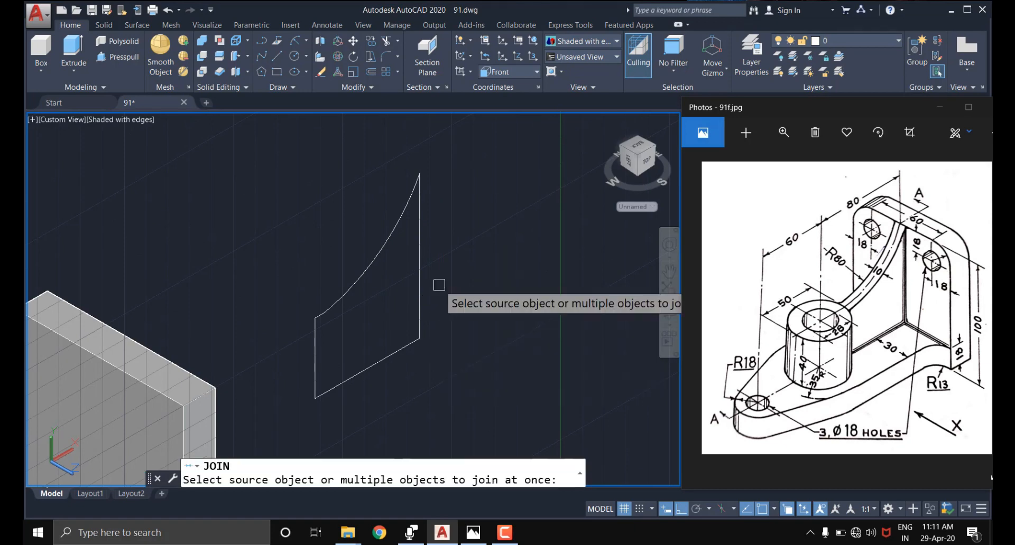
{"action": "left_click", "coordinate": [463, 405]}
{"action": "left_click", "coordinate": [272, 168]}
{"action": "key", "text": "Return"}
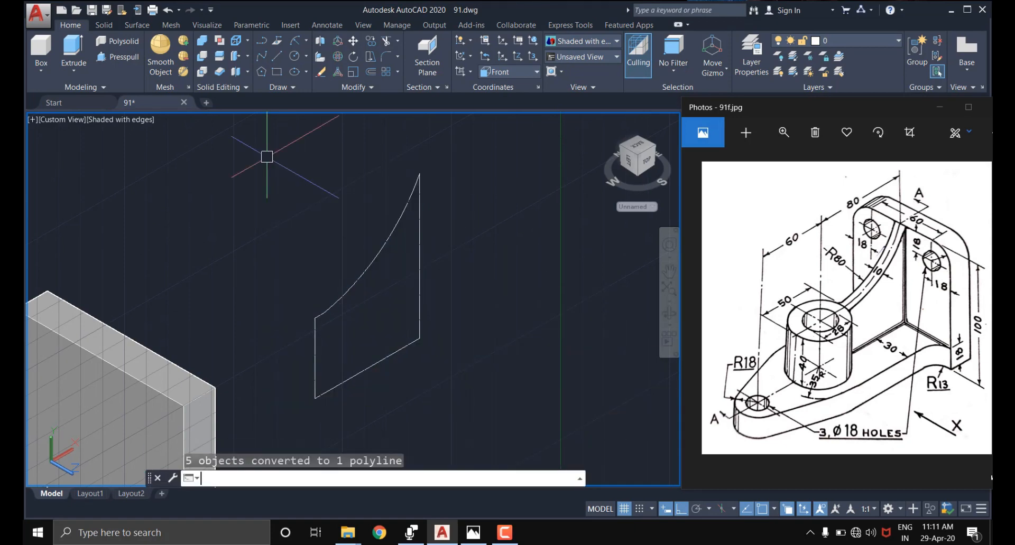
- Extrude the closed rib profile to the 10-unit rib thickness given in the reference drawing
{"action": "left_click", "coordinate": [368, 266]}
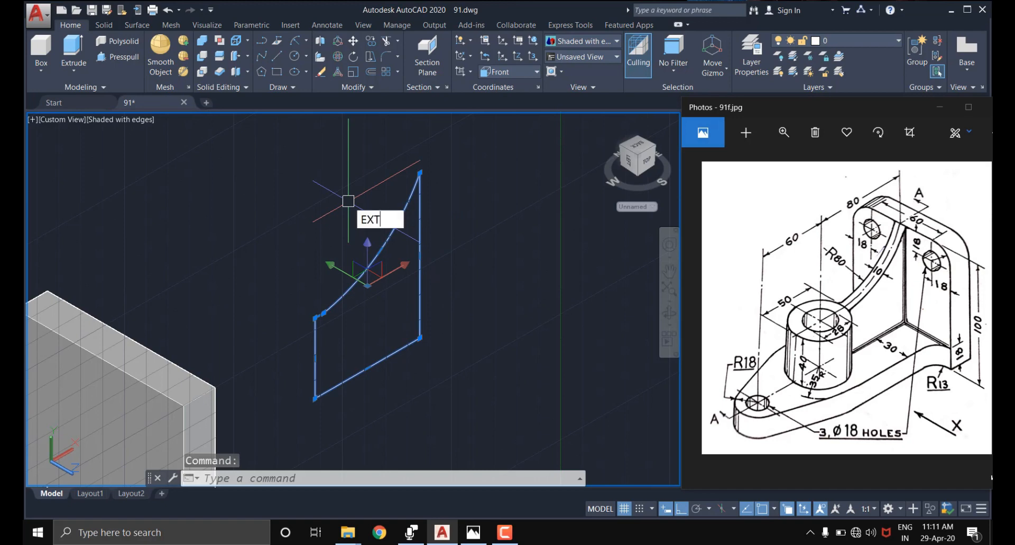
{"action": "key", "text": "Return"}
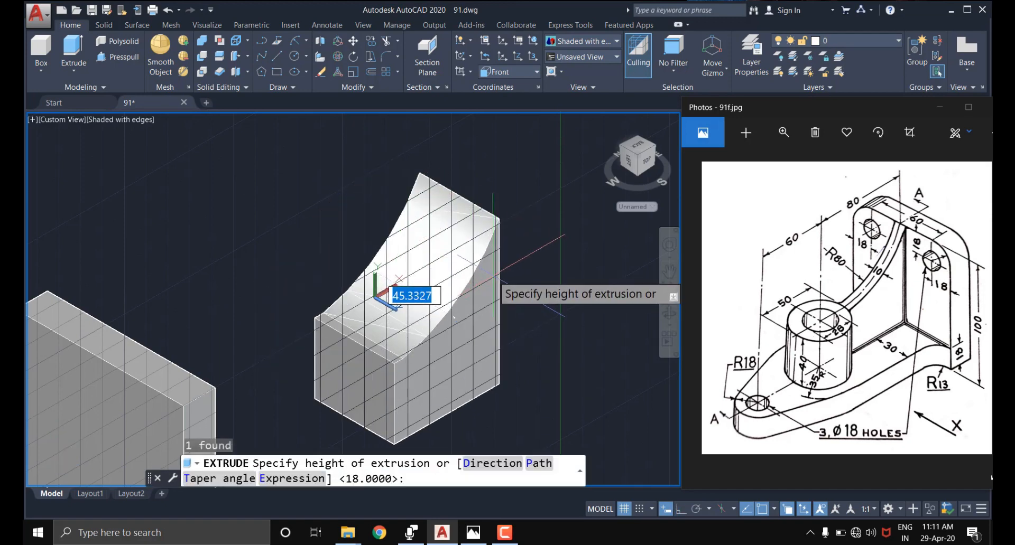
{"action": "key", "text": "Return"}
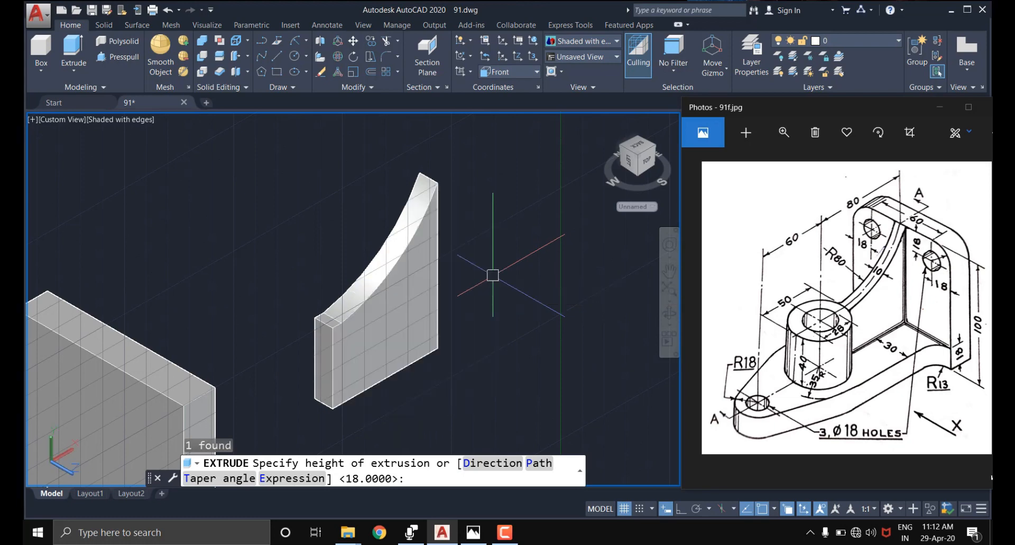
- Turn off the drawing grid
{"action": "middle_click_drag", "start_coordinate": [393, 363], "coordinate": [501, 319]}
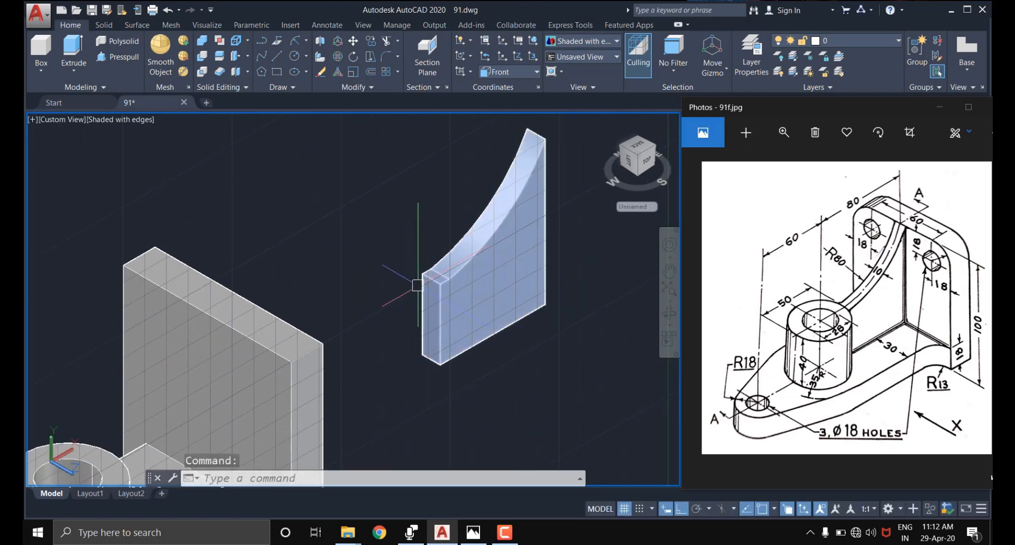
{"action": "type", "text": "7"}
{"action": "key", "text": "Escape"}
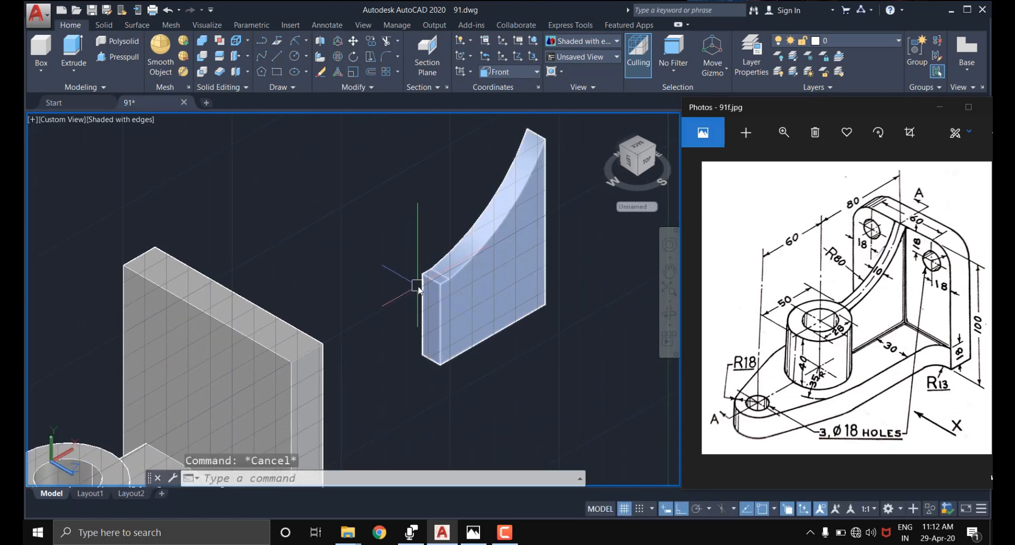
{"action": "key", "text": "F7"}
- Move the rib from its top edge midpoint to the midpoint of the upright plate's upper front edge, towards the cylinder
{"action": "scroll", "coordinate": [418, 288], "scroll_direction": "down", "scroll_amount": 2}
{"action": "left_click", "coordinate": [508, 316]}
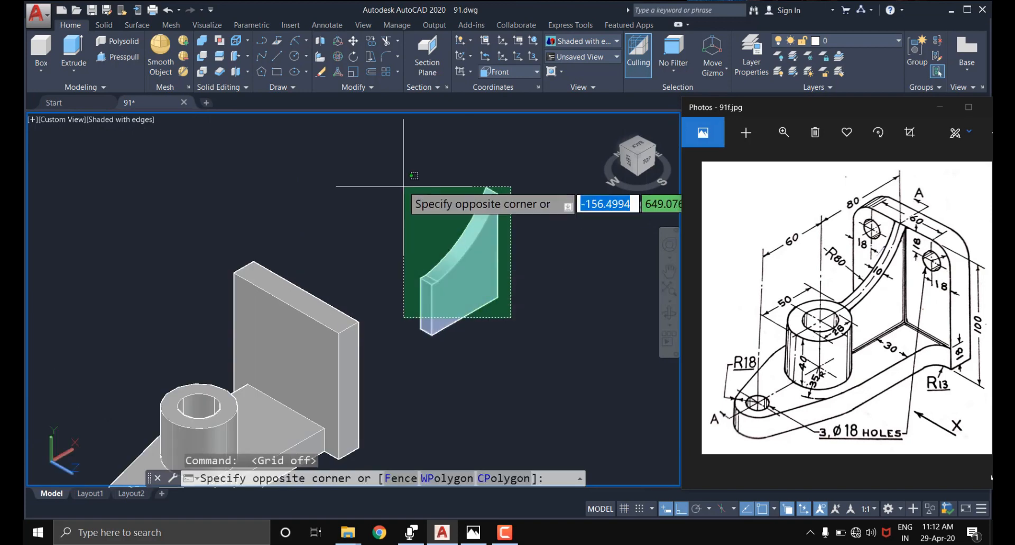
{"action": "left_click", "coordinate": [407, 196]}
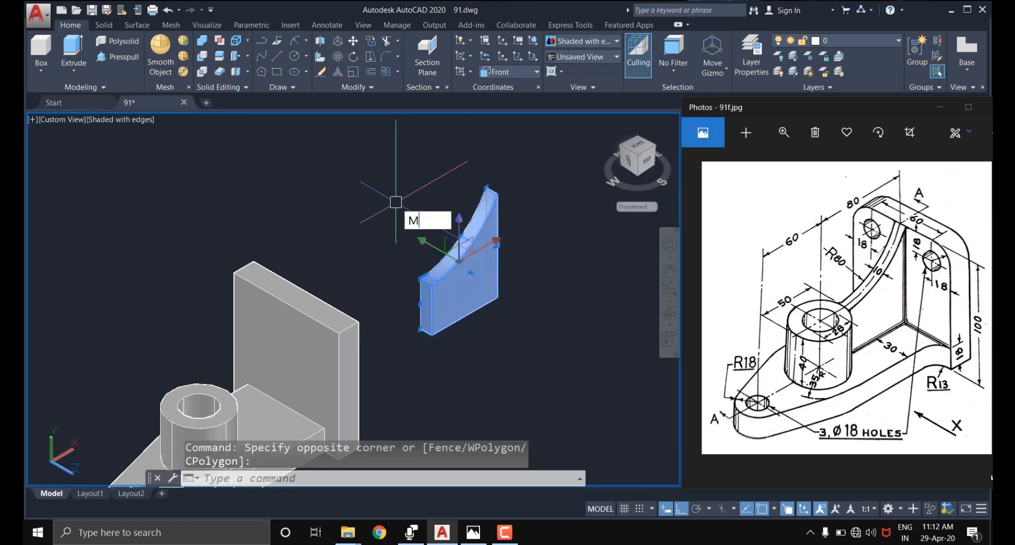
{"action": "key", "text": "Return"}
{"action": "scroll", "coordinate": [476, 192], "scroll_direction": "up", "scroll_amount": 5}
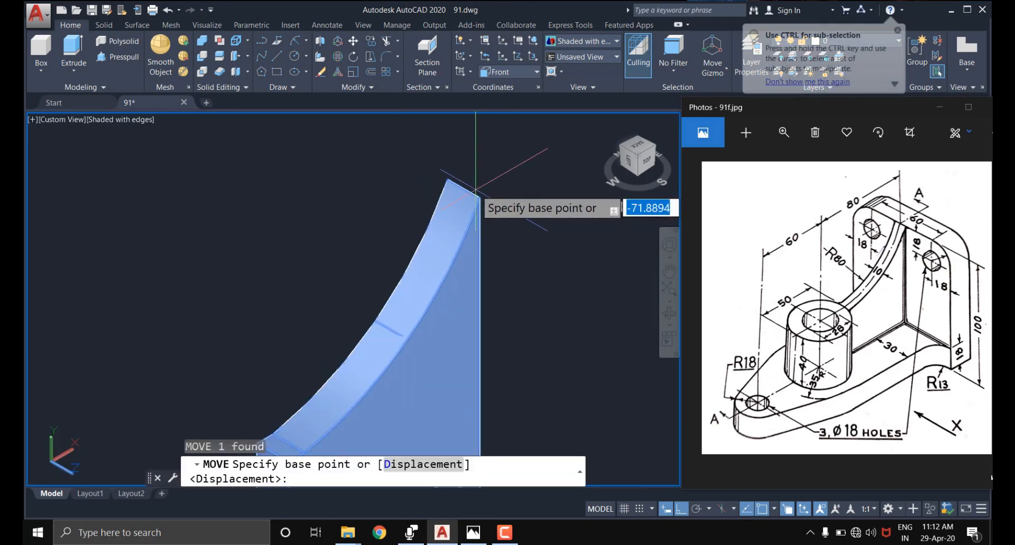
{"action": "left_click", "coordinate": [463, 189]}
{"action": "scroll", "coordinate": [463, 189], "scroll_direction": "down", "scroll_amount": 5}
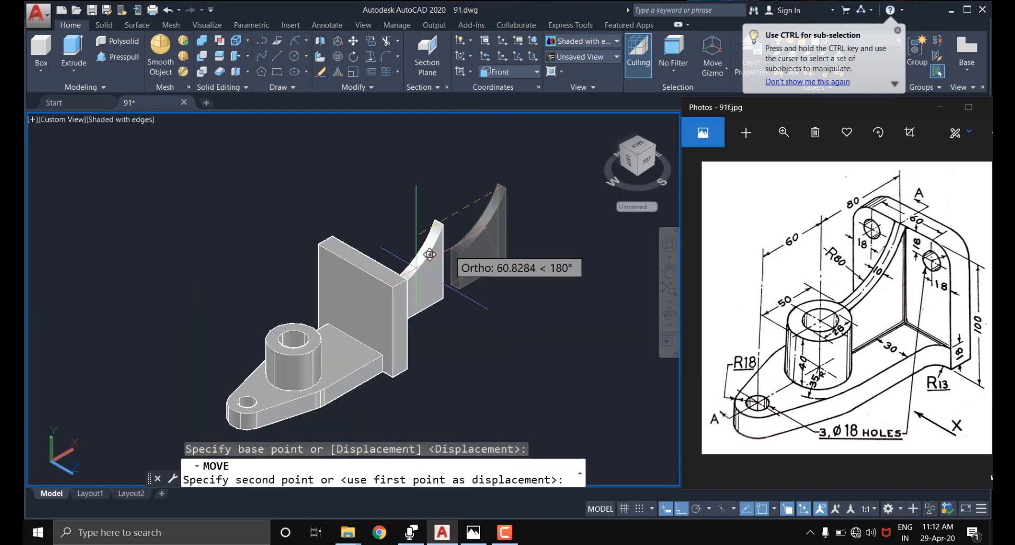
{"action": "scroll", "coordinate": [369, 221], "scroll_direction": "up", "scroll_amount": 4}
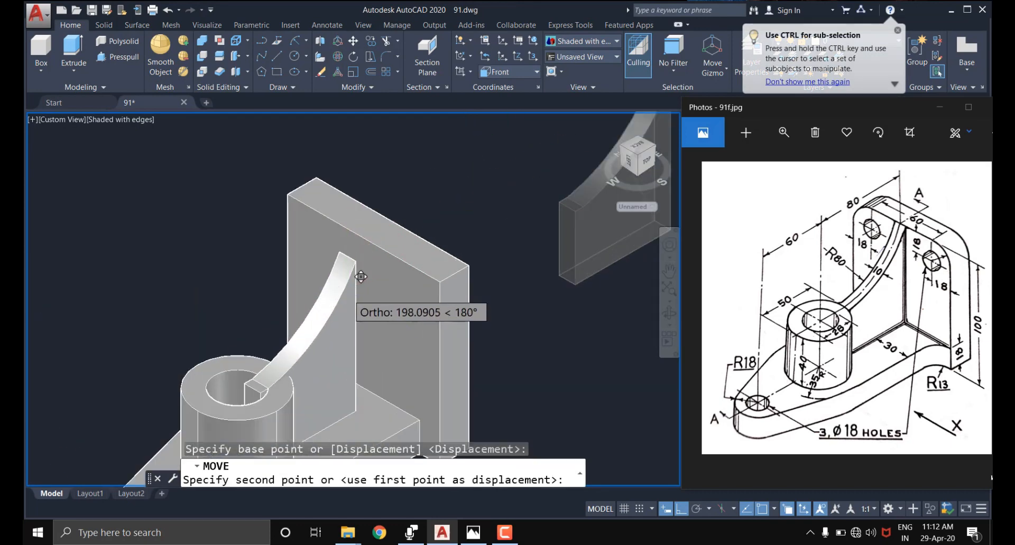
{"action": "left_click", "coordinate": [374, 224]}
- Union the base, cylinder, upright plate and rib into a single solid, and check it by selecting it
{"action": "scroll", "coordinate": [441, 263], "scroll_direction": "down", "scroll_amount": 4}
{"action": "middle_click_drag", "start_coordinate": [440, 342], "coordinate": [411, 331]}
{"action": "scroll", "coordinate": [424, 306], "scroll_direction": "up", "scroll_amount": 3}
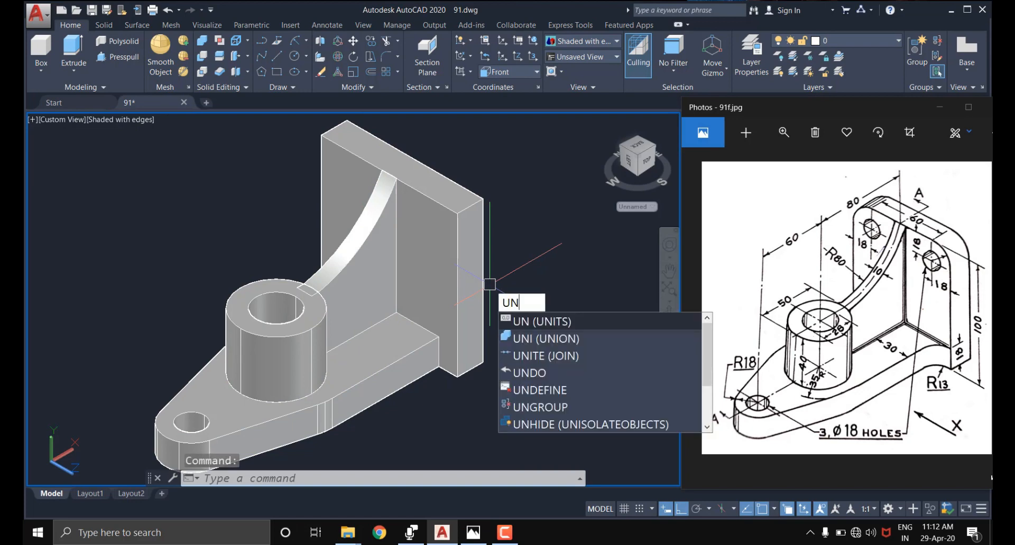
{"action": "type", "text": "I"}
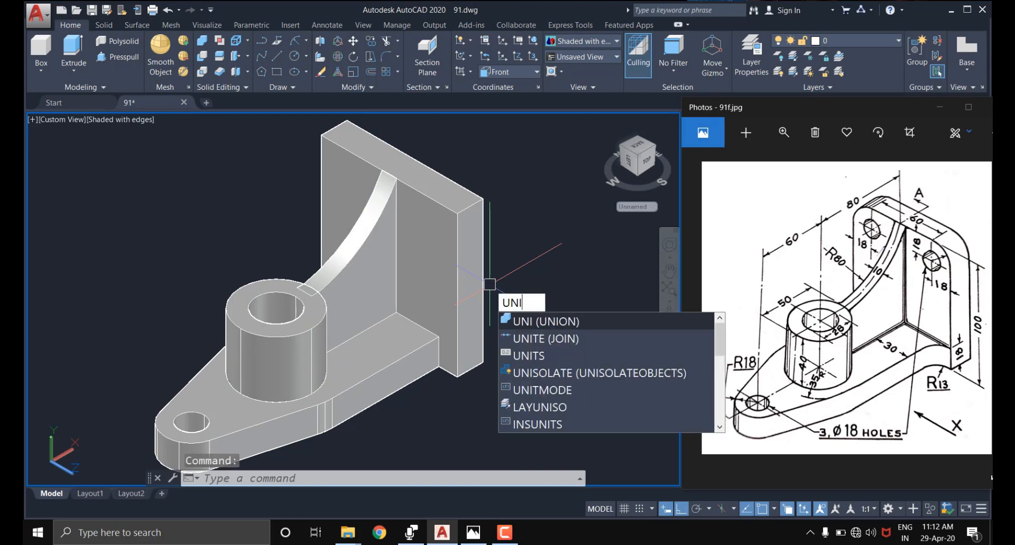
{"action": "key", "text": "Return"}
{"action": "left_click", "coordinate": [520, 158]}
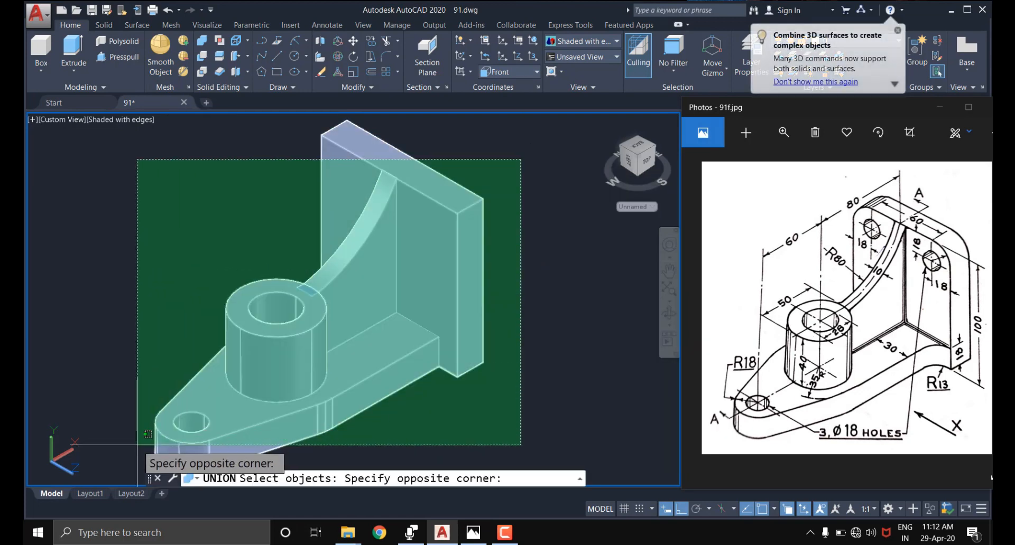
{"action": "left_click", "coordinate": [148, 435]}
{"action": "key", "text": "Return"}
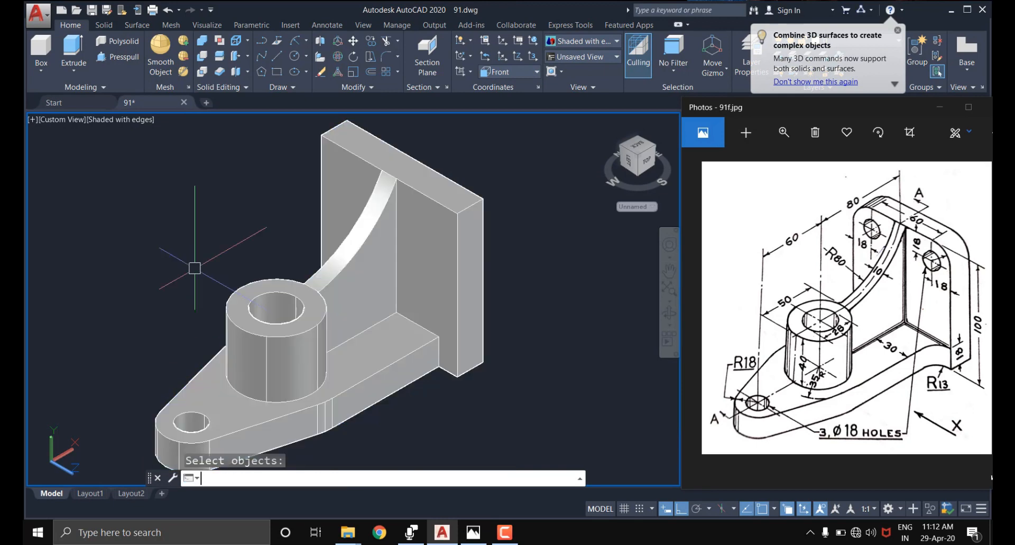
{"action": "left_click", "coordinate": [371, 275]}
{"action": "key", "text": "Escape"}
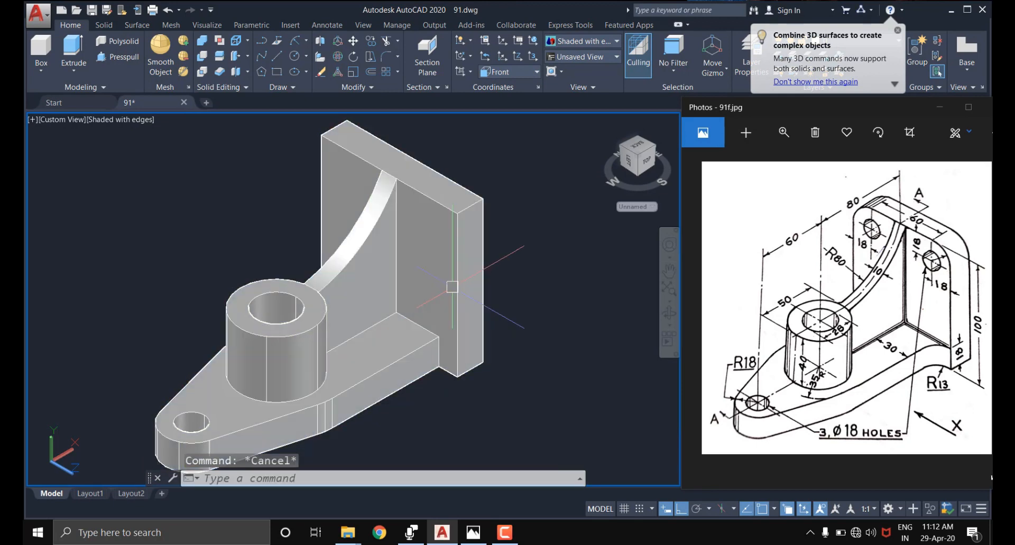
- Fillet the two upper corner edges of the upright plate with a radius of 18
{"action": "middle_click_drag", "start_coordinate": [454, 283], "coordinate": [518, 268], "text": "shift"}
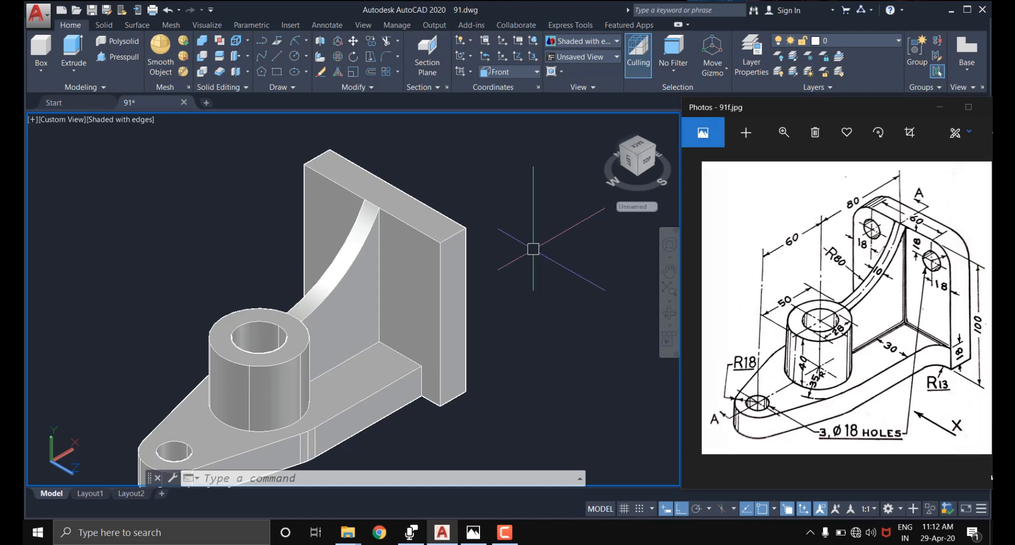
{"action": "middle_click_drag", "start_coordinate": [464, 203], "coordinate": [446, 244]}
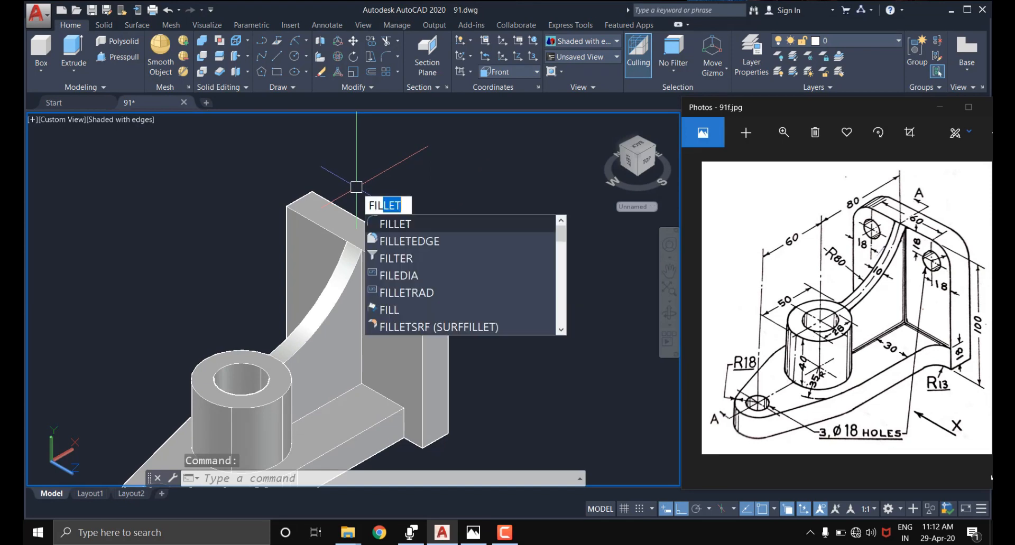
{"action": "left_click", "coordinate": [406, 242]}
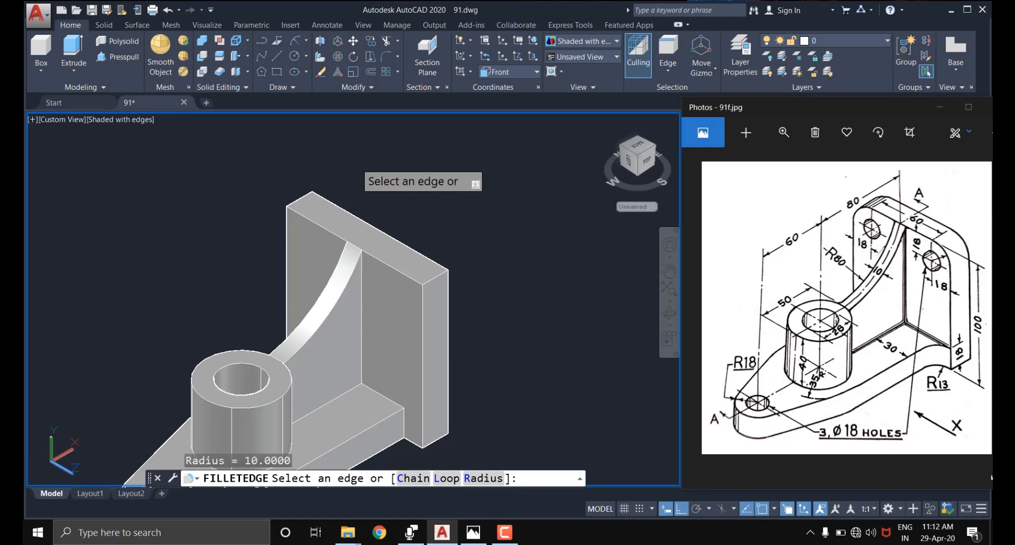
{"action": "type", "text": "R"}
{"action": "key", "text": "Return"}
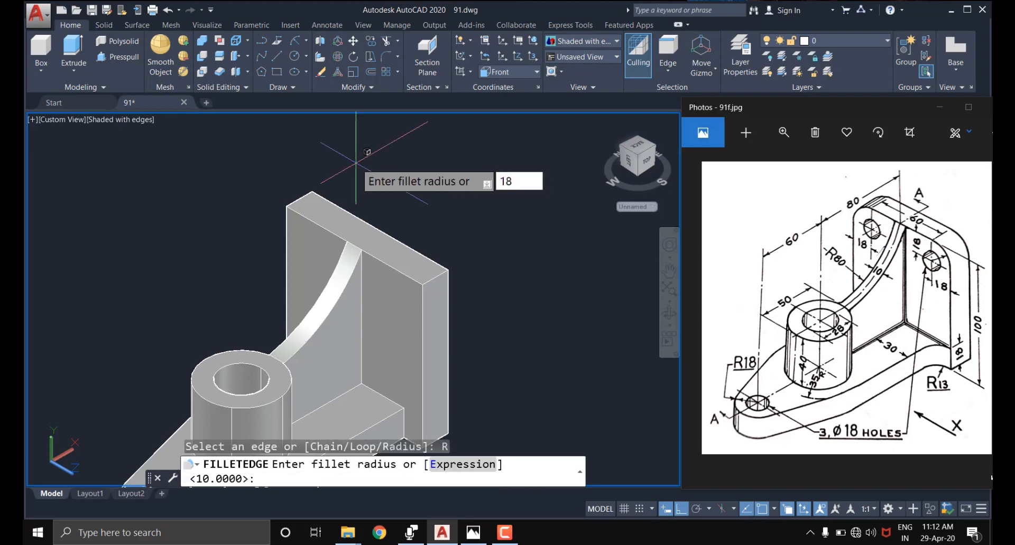
{"action": "key", "text": "Return"}
{"action": "scroll", "coordinate": [436, 265], "scroll_direction": "up", "scroll_amount": 2}
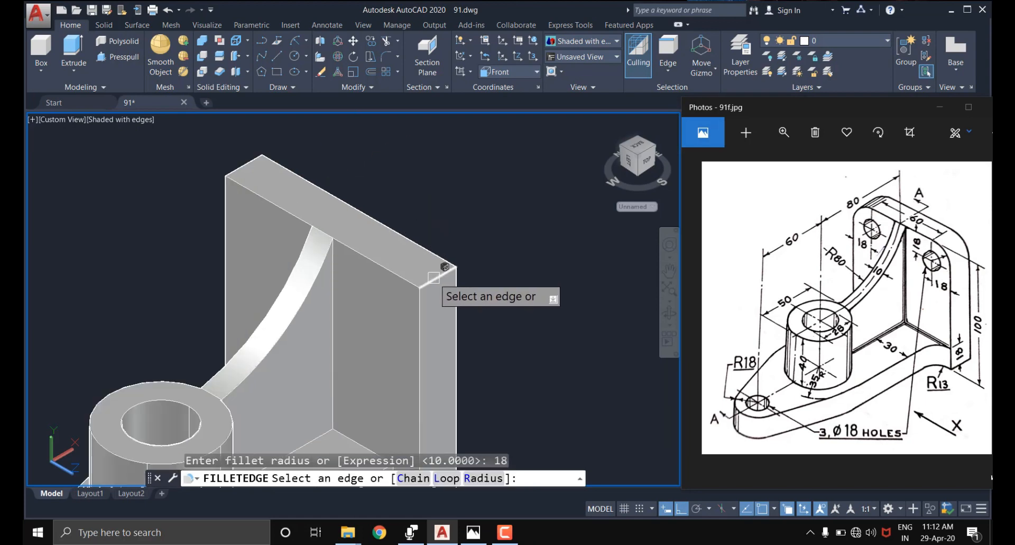
{"action": "left_click", "coordinate": [434, 278]}
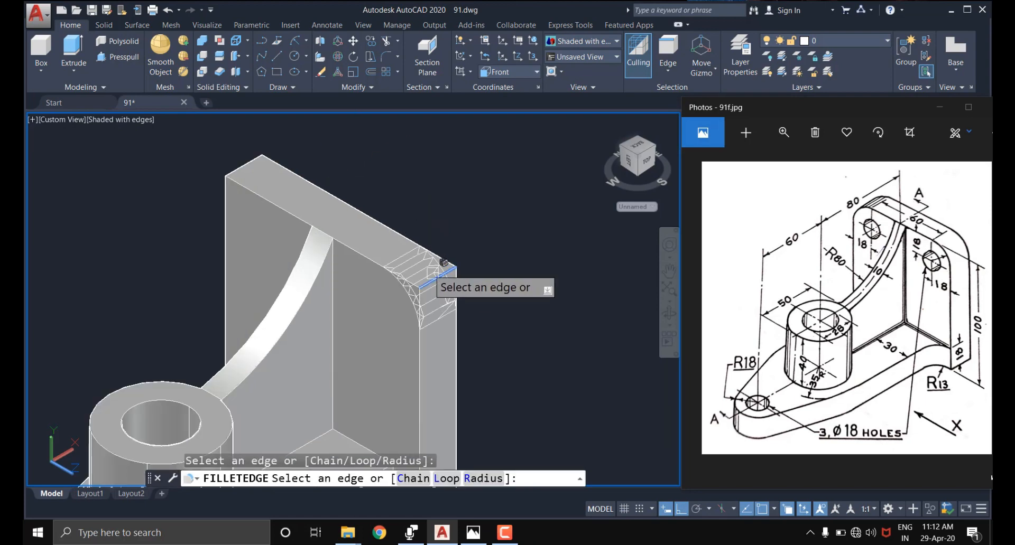
{"action": "left_click", "coordinate": [246, 165]}
{"action": "key", "text": "Return"}
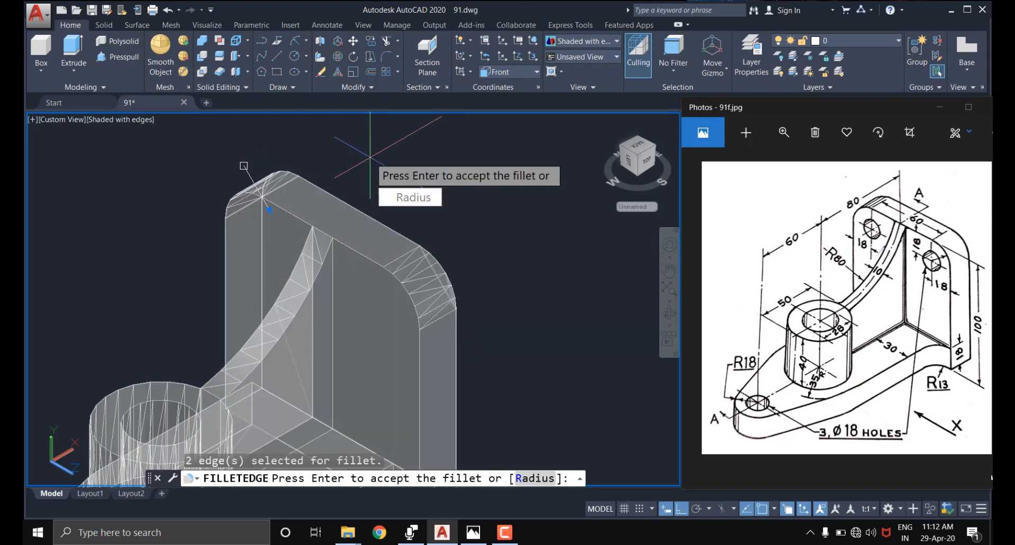
{"action": "key", "text": "Return"}
- Draw an 18-unit diameter circle on the upright plate's front face, centred on the nearer rounded upper corner's arc
{"action": "middle_click_drag", "start_coordinate": [371, 239], "coordinate": [397, 178]}
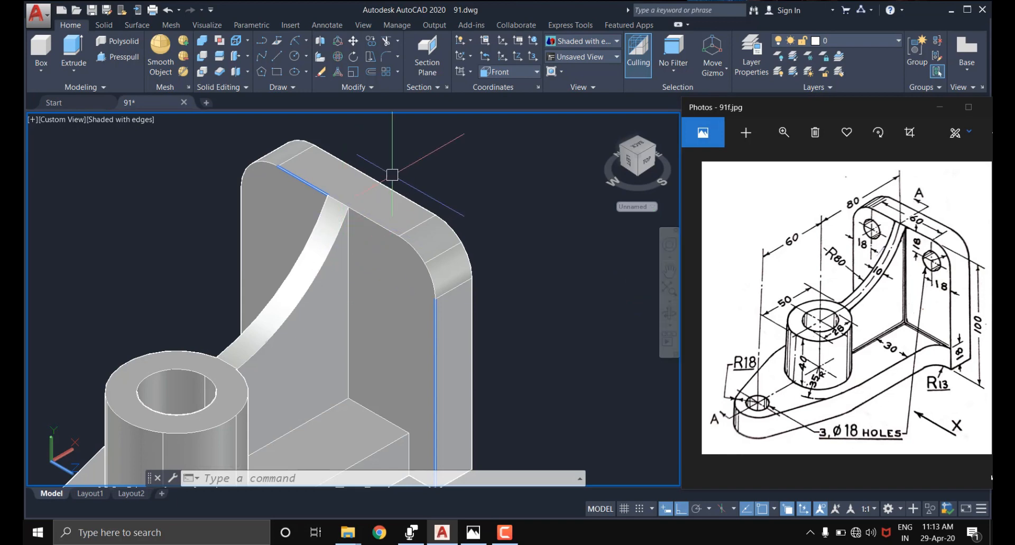
{"action": "key", "text": "Return"}
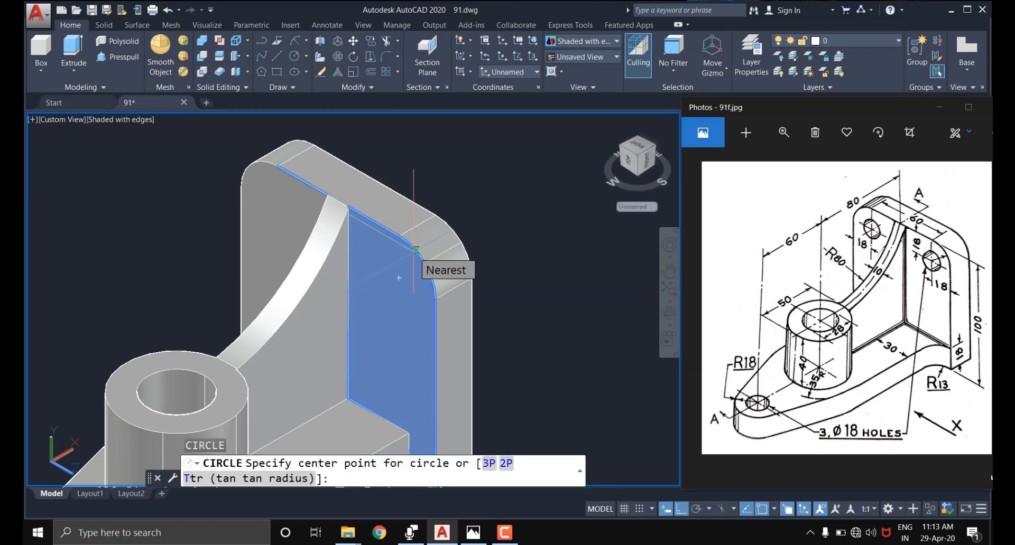
{"action": "left_click", "coordinate": [398, 278]}
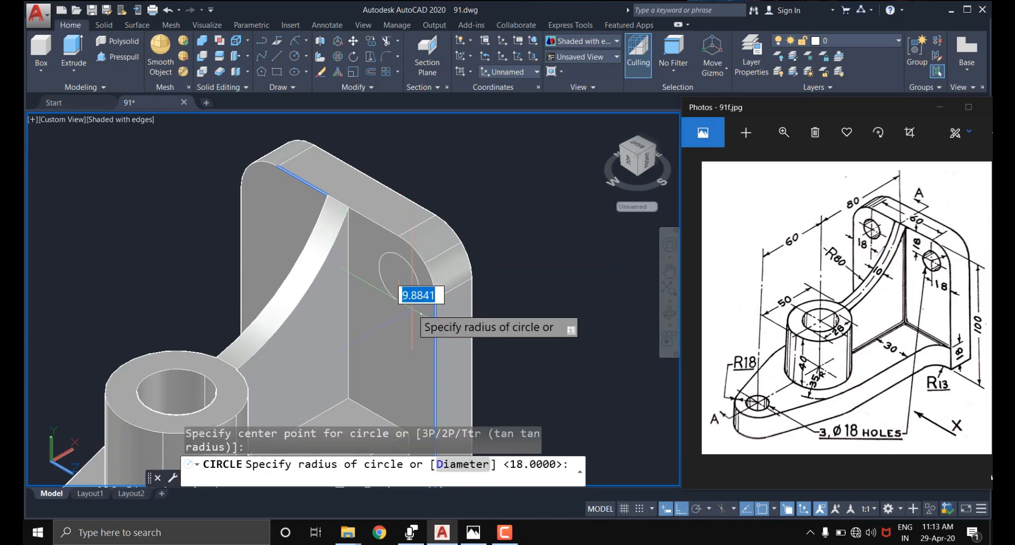
{"action": "type", "text": "d"}
{"action": "key", "text": "Return"}
{"action": "type", "text": "18"}
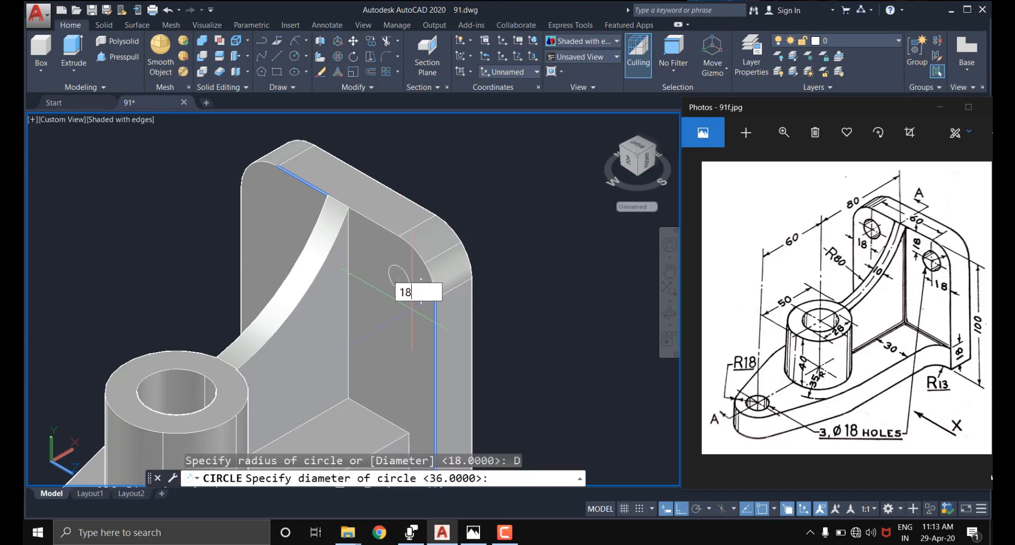
{"action": "key", "text": "Return"}
- Draw a matching circle of radius 9 on the plate's front face, centred on the other rounded upper corner's arc
{"action": "type", "text": "c"}
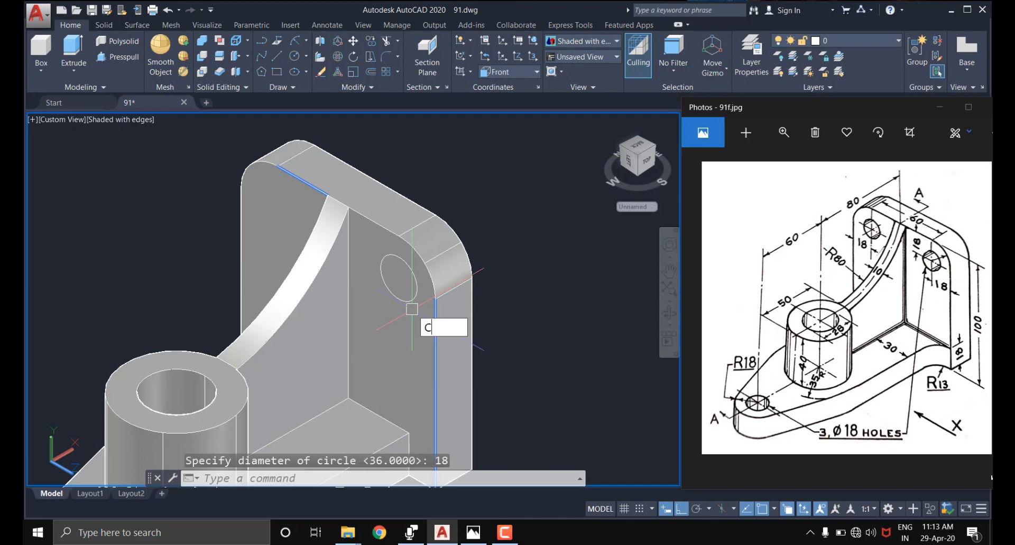
{"action": "key", "text": "Return"}
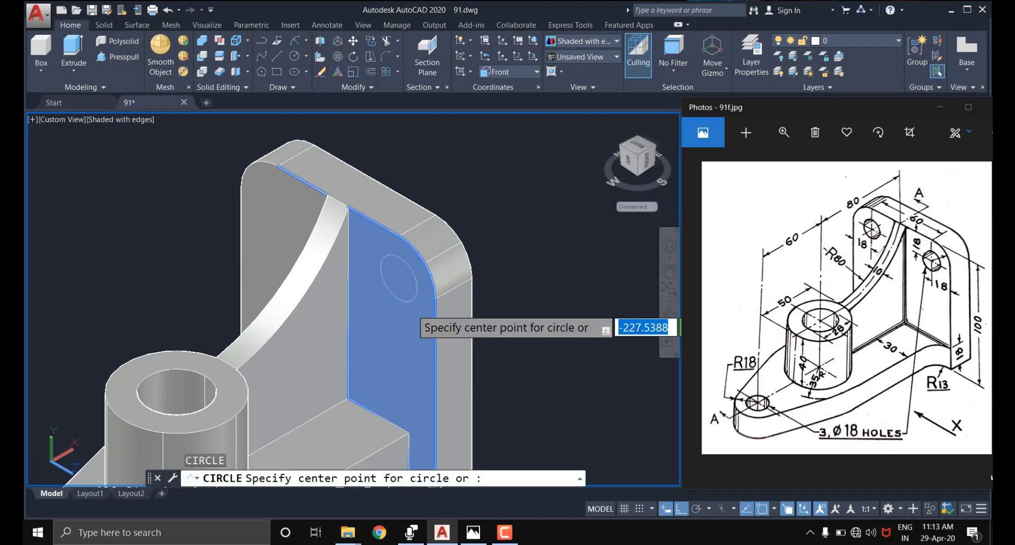
{"action": "left_click", "coordinate": [278, 205]}
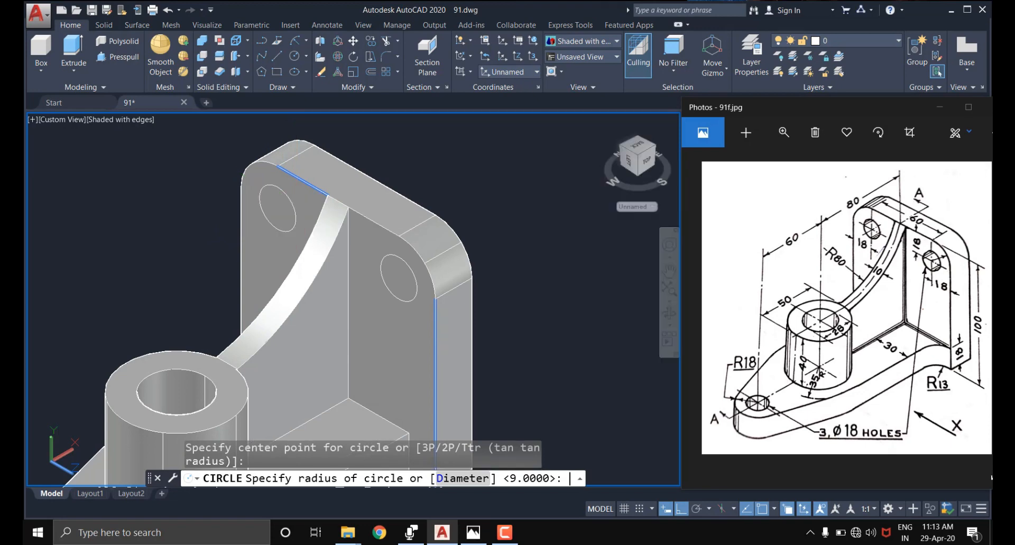
{"action": "key", "text": "Return"}
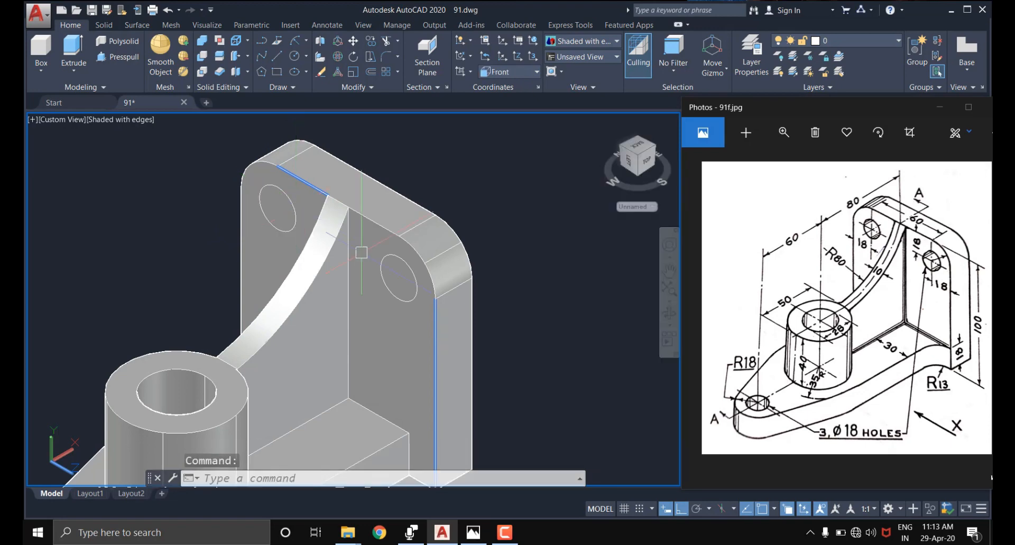
- Presspull the two circles on the upright plate back through its full thickness to cut both corner holes
{"action": "middle_click_drag", "start_coordinate": [313, 275], "coordinate": [352, 294]}
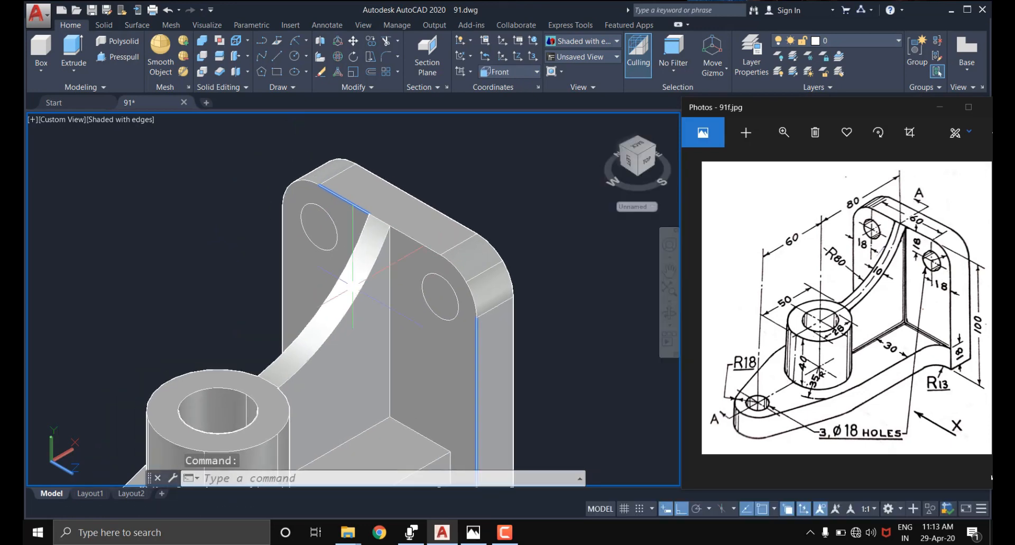
{"action": "left_click", "coordinate": [122, 58]}
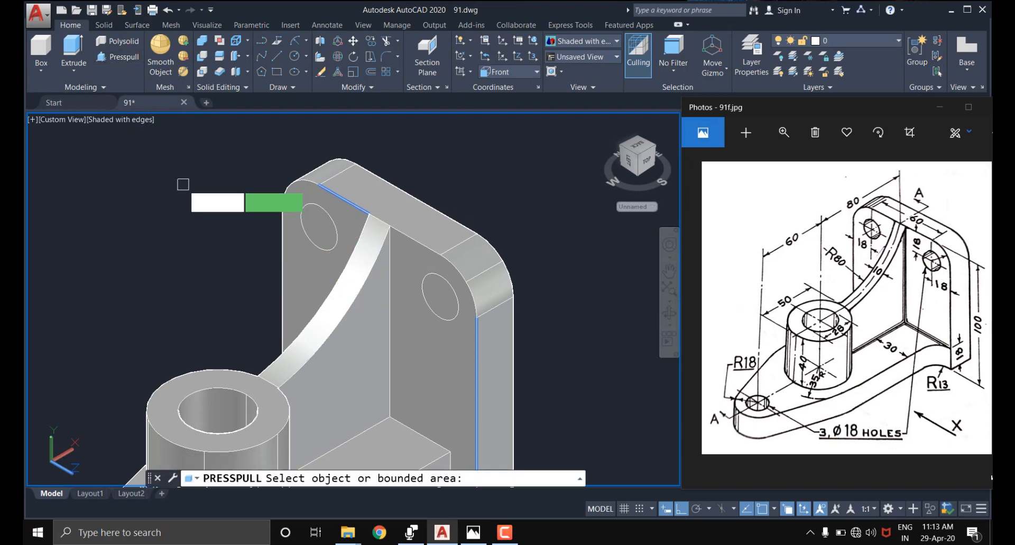
{"action": "left_click", "coordinate": [317, 228]}
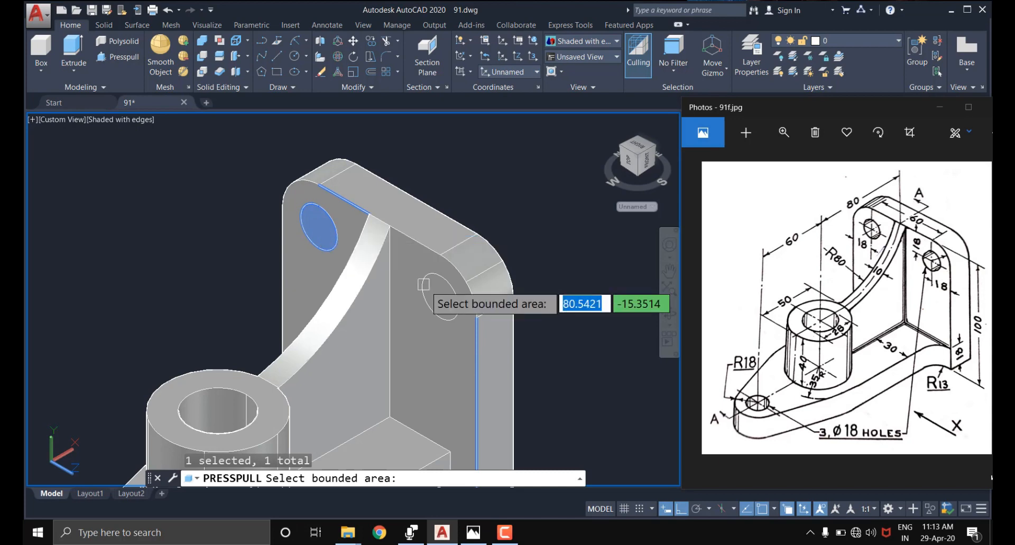
{"action": "left_click", "coordinate": [443, 301]}
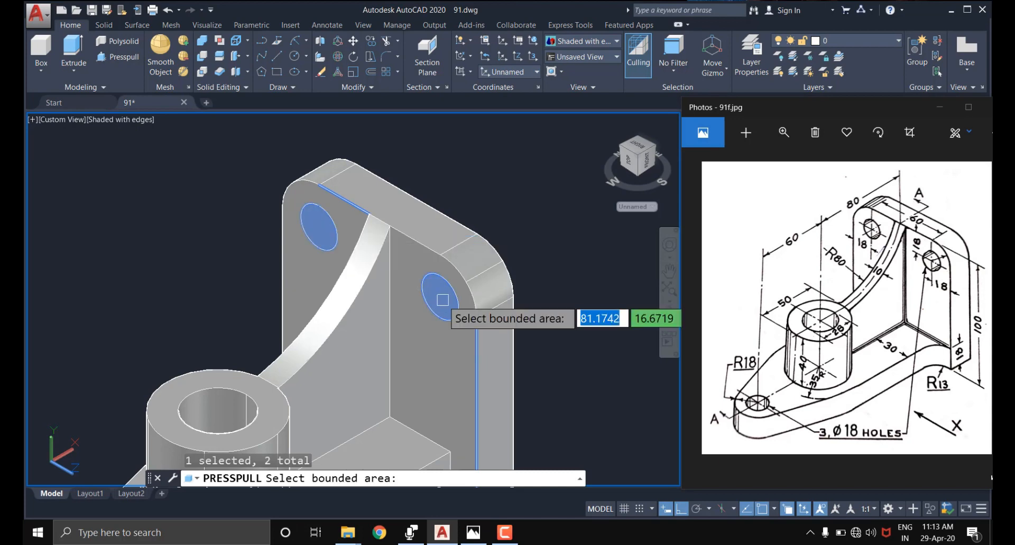
{"action": "key", "text": "Return"}
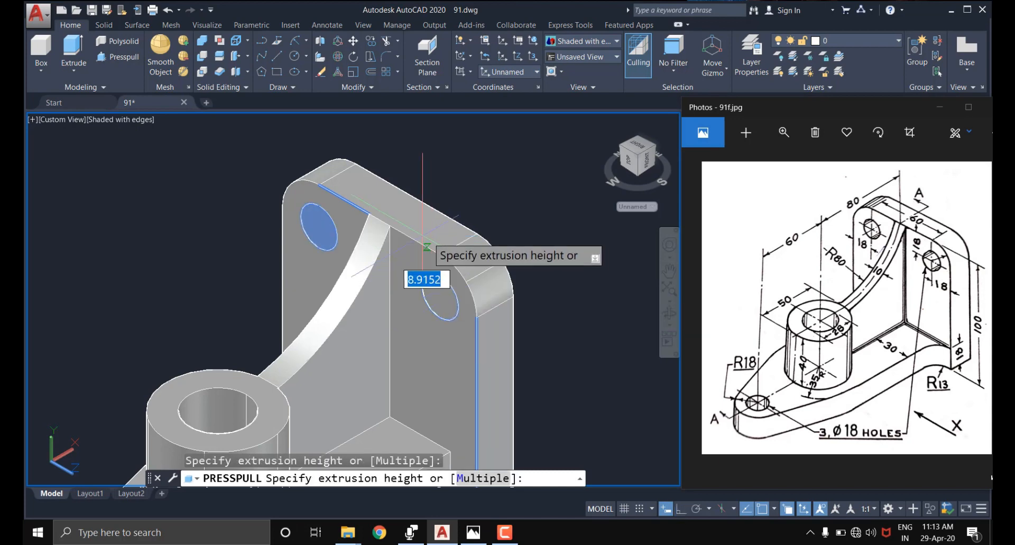
{"action": "middle_click_drag", "start_coordinate": [542, 183], "coordinate": [479, 223]}
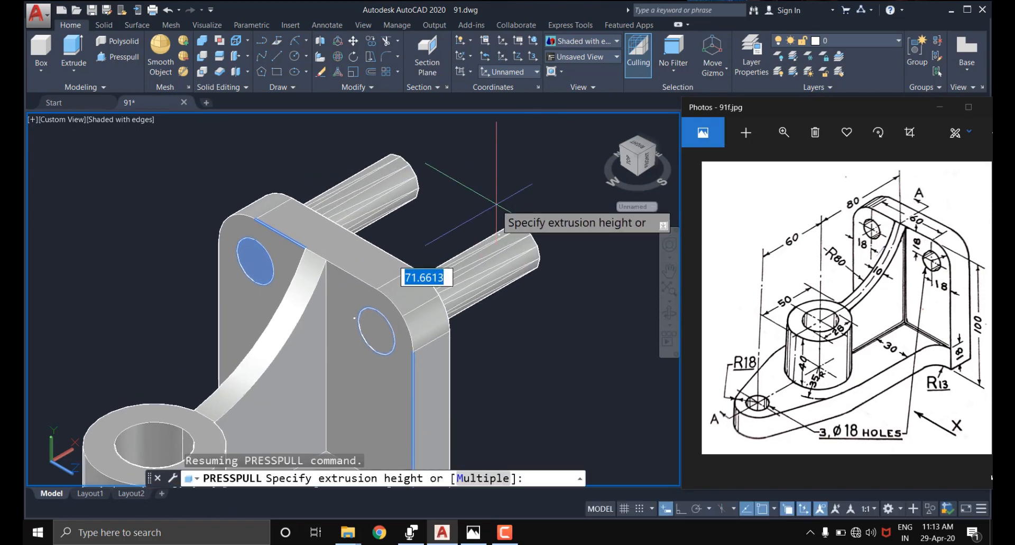
{"action": "left_click", "coordinate": [495, 204]}
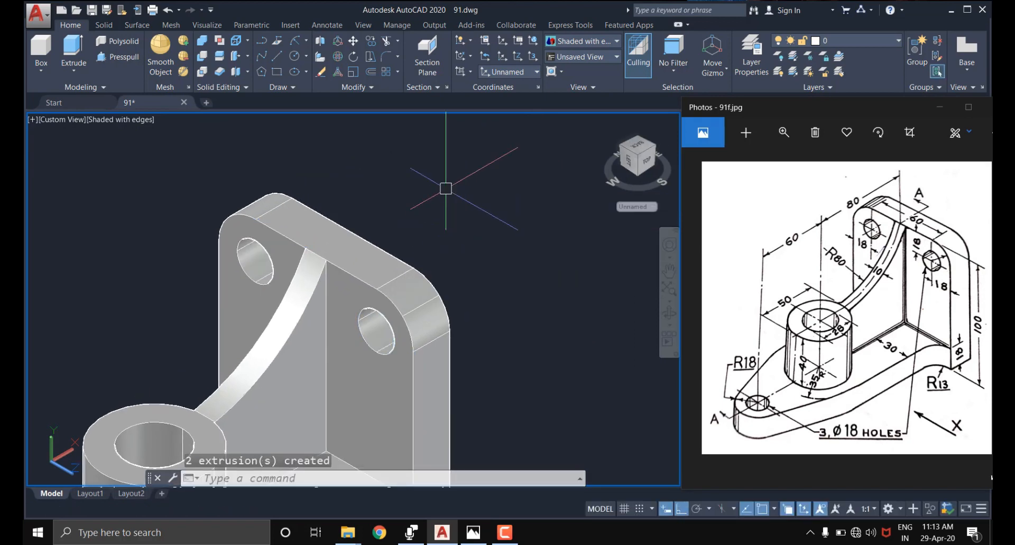
- Erase the two leftover circles at the upright plate's corner holes
{"action": "scroll", "coordinate": [444, 229], "scroll_direction": "down", "scroll_amount": 3}
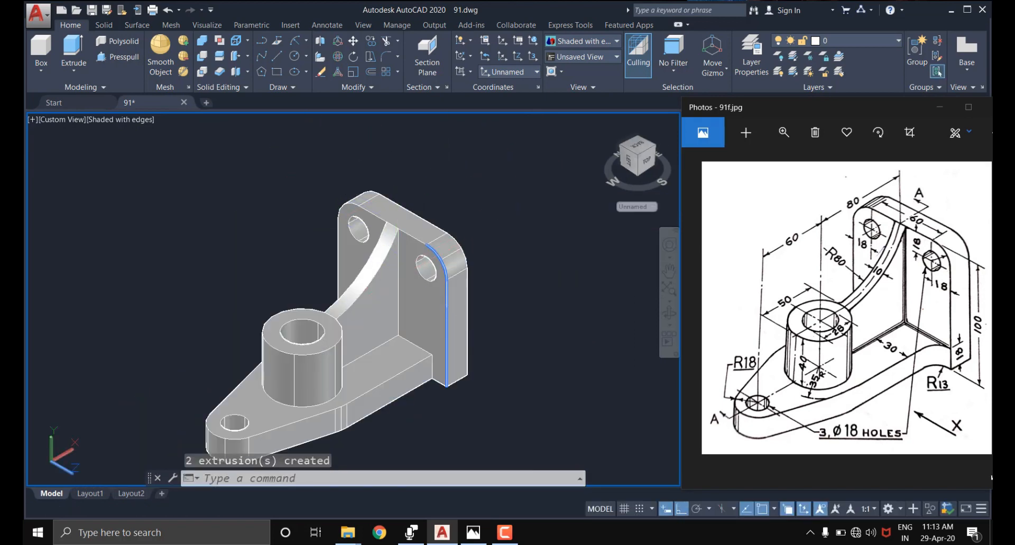
{"action": "left_click", "coordinate": [335, 192]}
{"action": "left_click", "coordinate": [494, 312]}
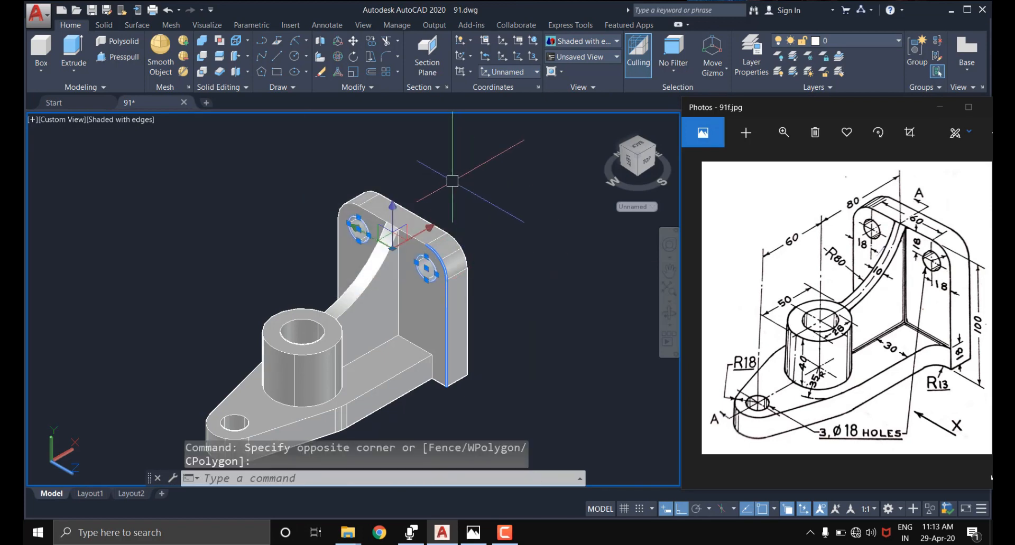
{"action": "type", "text": "e"}
{"action": "key", "text": "Return"}
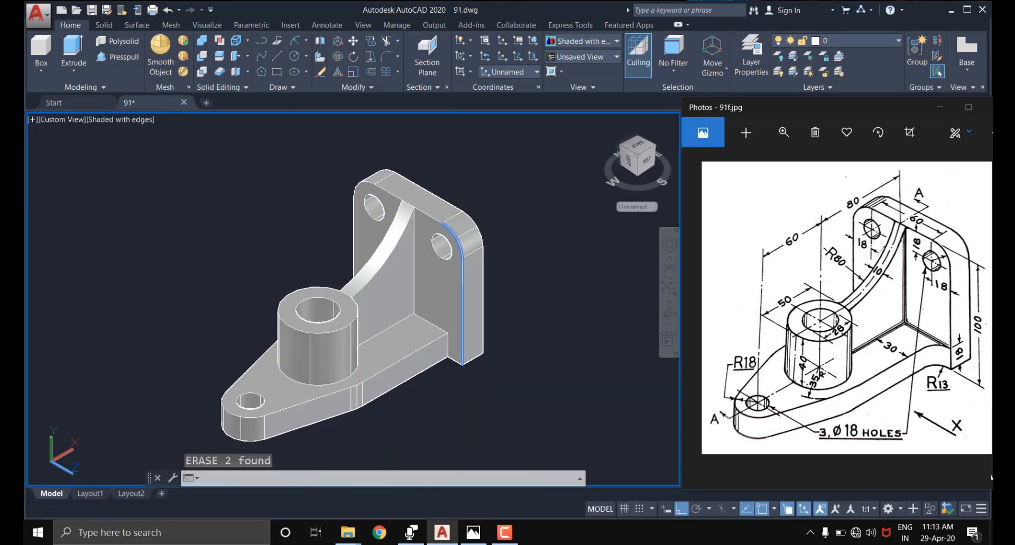
- Start an edge fillet of radius 3 and select the rib-to-plate, rib-to-base and plate-to-base inner edges on one side of the rib
{"action": "scroll", "coordinate": [385, 331], "scroll_direction": "up", "scroll_amount": 2}
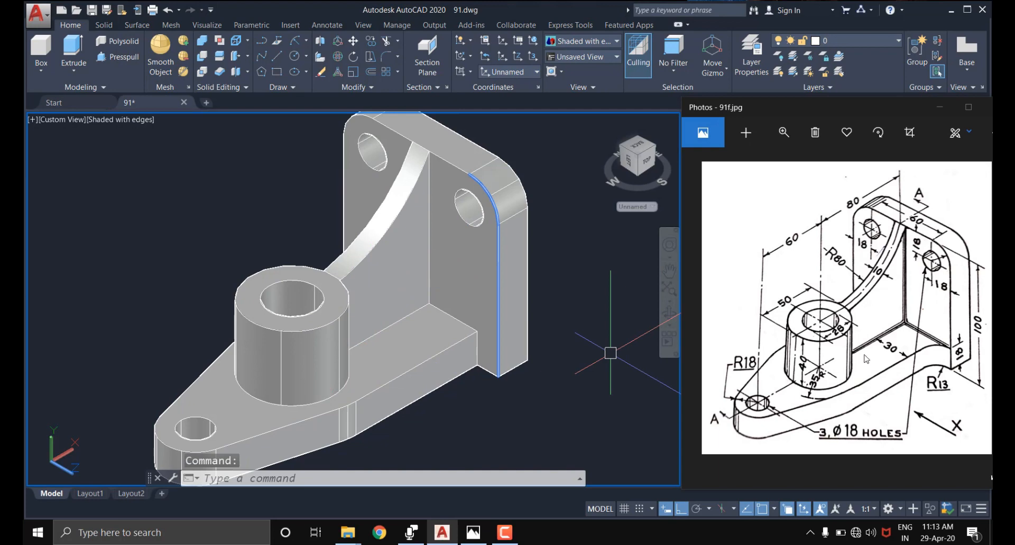
{"action": "middle_click_drag", "start_coordinate": [363, 334], "coordinate": [358, 362]}
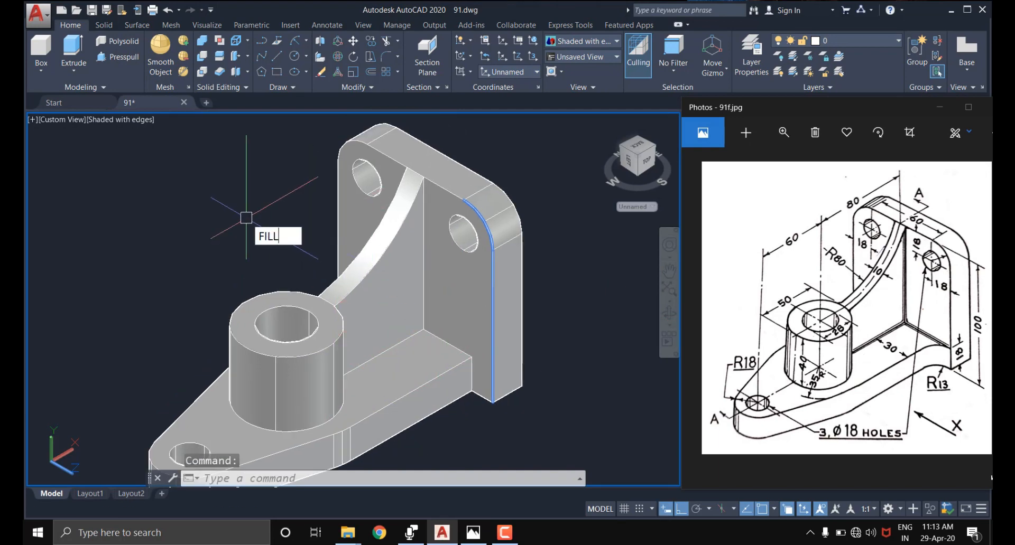
{"action": "key", "text": "Down"}
{"action": "key", "text": "Down"}
{"action": "key", "text": "Return"}
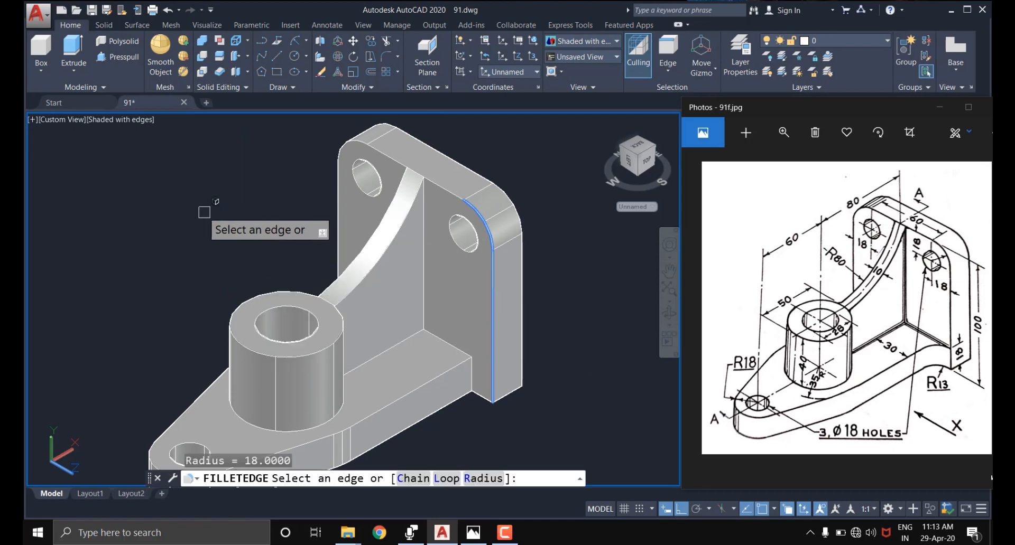
{"action": "type", "text": "R"}
{"action": "key", "text": "Return"}
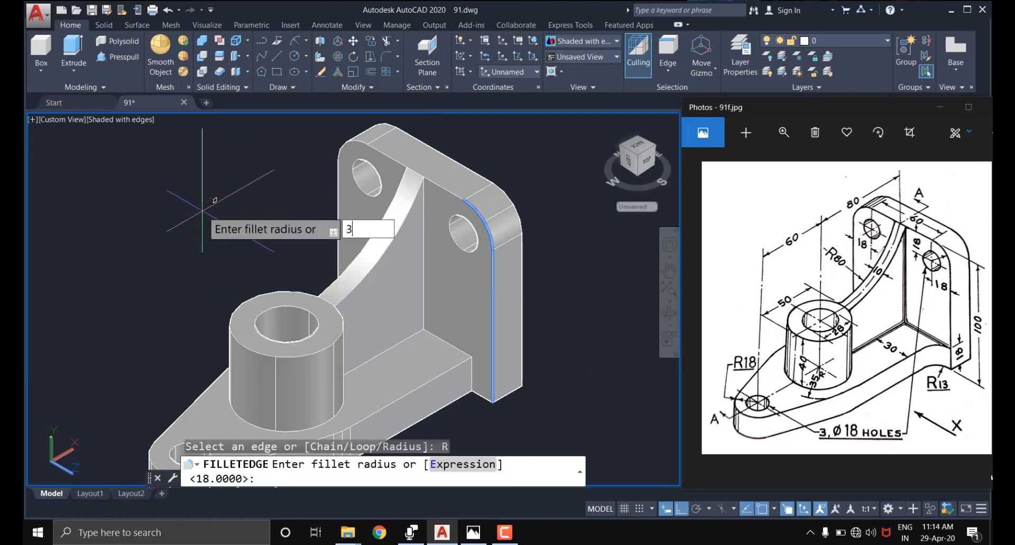
{"action": "key", "text": "Return"}
{"action": "scroll", "coordinate": [402, 324], "scroll_direction": "up", "scroll_amount": 3}
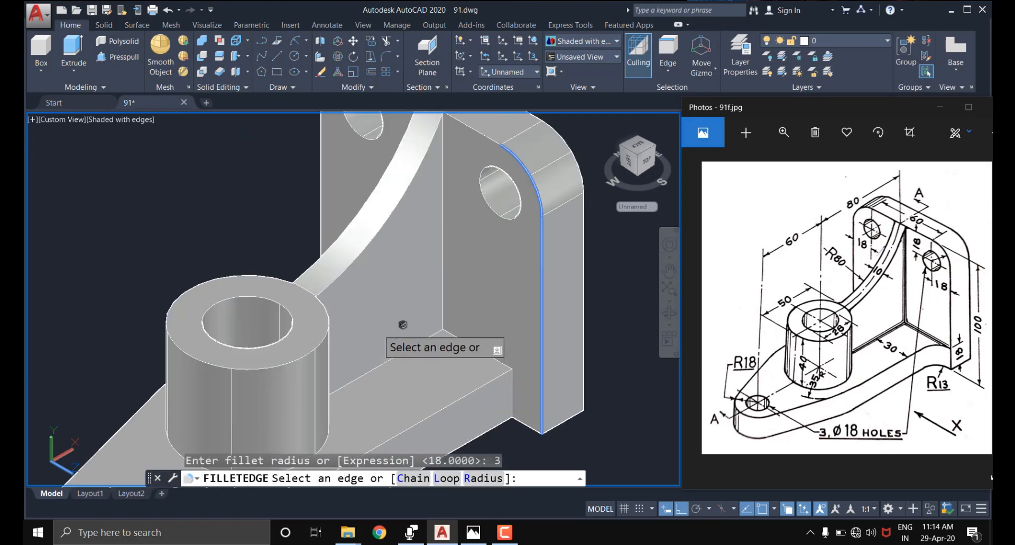
{"action": "scroll", "coordinate": [402, 325], "scroll_direction": "up", "scroll_amount": 2}
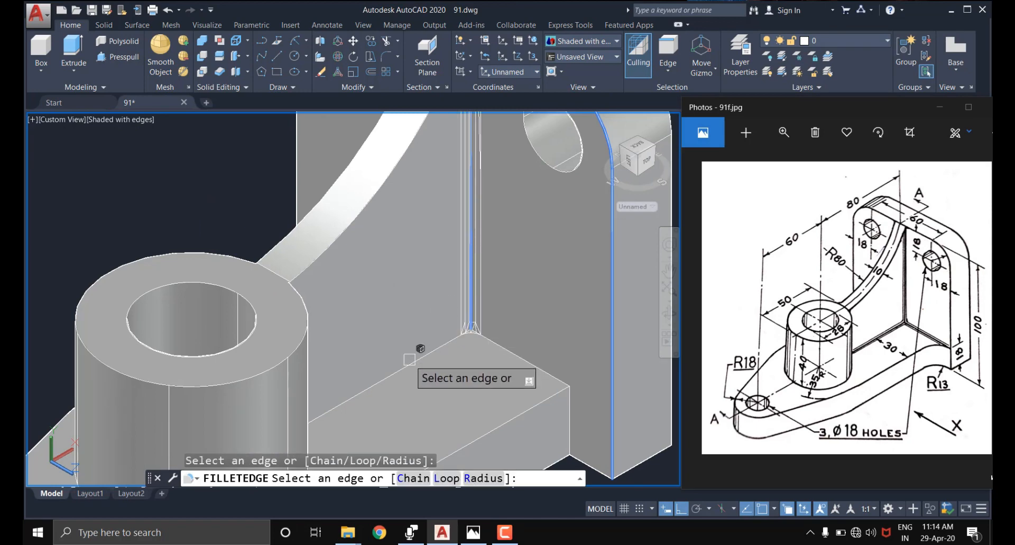
{"action": "scroll", "coordinate": [509, 284], "scroll_direction": "down", "scroll_amount": 4}
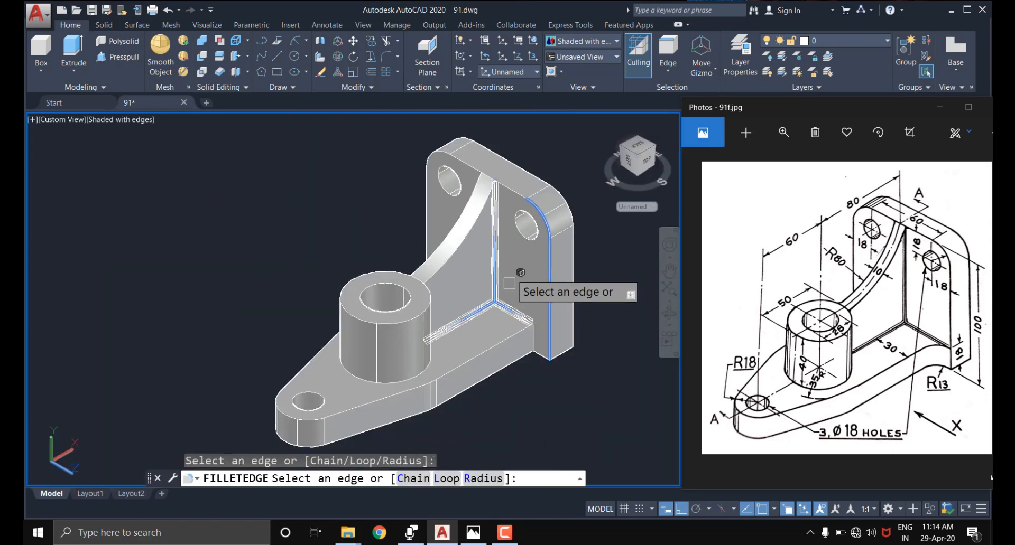
{"action": "scroll", "coordinate": [395, 380], "scroll_direction": "up", "scroll_amount": 4}
- Add the cylinder's bottom edge and its vertical junction with the rib on the same side to the radius 3 fillet
{"action": "left_click", "coordinate": [397, 380]}
{"action": "left_click", "coordinate": [669, 313]}
{"action": "left_click_drag", "start_coordinate": [580, 294], "coordinate": [429, 294]}
{"action": "scroll", "coordinate": [428, 294], "scroll_direction": "up", "scroll_amount": 1}
{"action": "key", "text": "Escape"}
{"action": "left_click", "coordinate": [429, 295]}
{"action": "scroll", "coordinate": [432, 303], "scroll_direction": "down", "scroll_amount": 2}
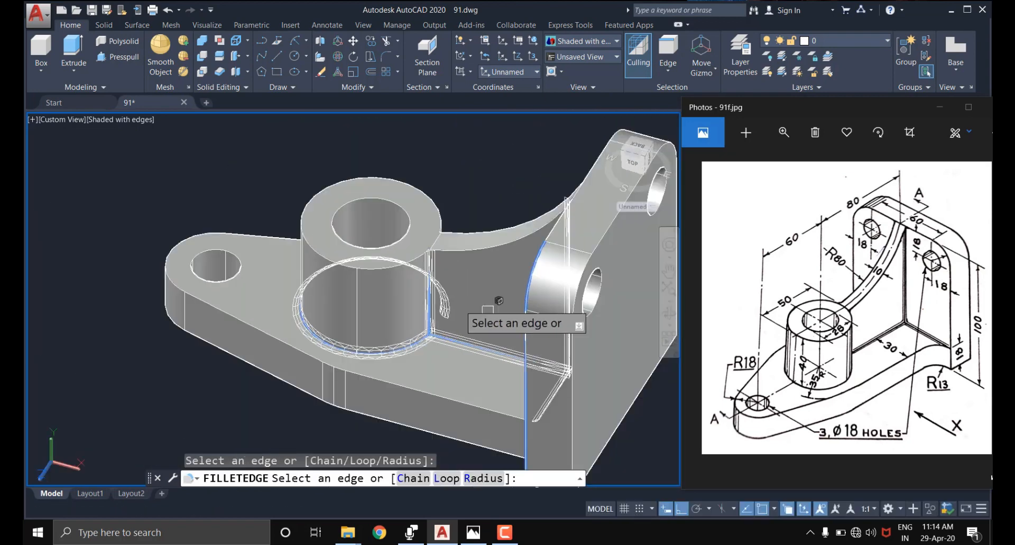
- Add the rib's vertical junction with the cylinder and its edge along the base on the opposite side to the fillet
{"action": "left_click", "coordinate": [669, 319]}
{"action": "left_click_drag", "start_coordinate": [96, 312], "coordinate": [260, 319]}
{"action": "scroll", "coordinate": [259, 319], "scroll_direction": "up", "scroll_amount": 1}
{"action": "key", "text": "Escape"}
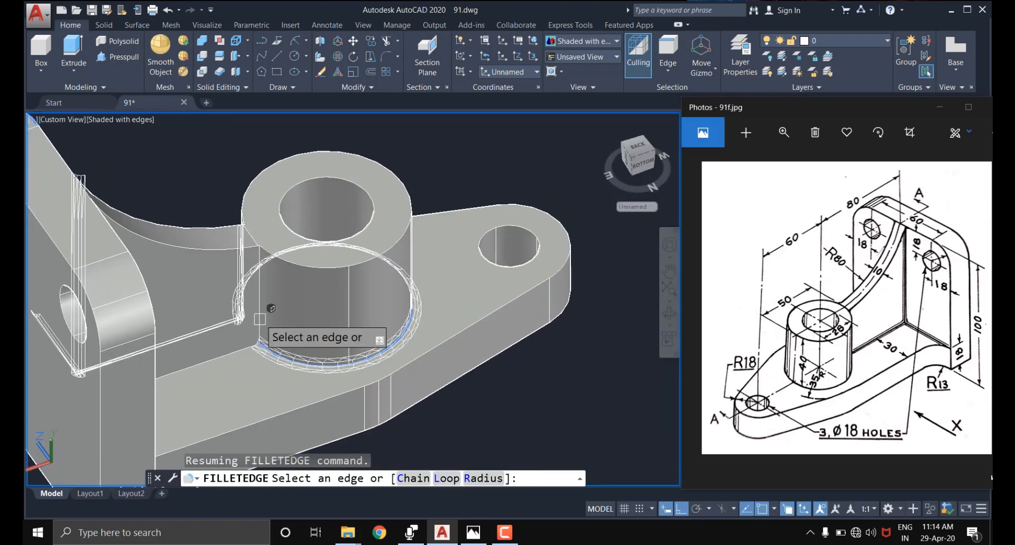
{"action": "left_click", "coordinate": [259, 319]}
{"action": "left_click", "coordinate": [218, 357]}
{"action": "left_click", "coordinate": [669, 319]}
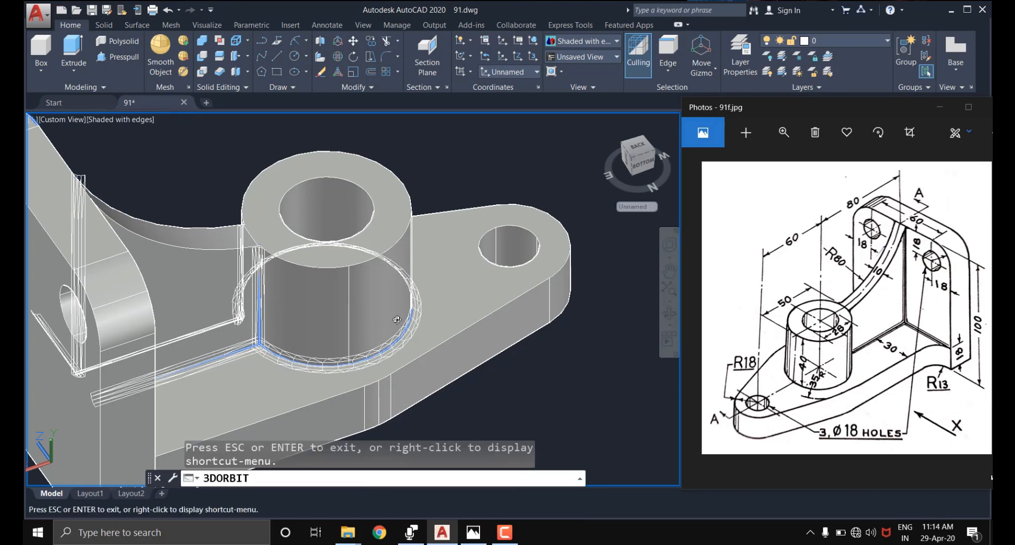
{"action": "left_click_drag", "start_coordinate": [397, 319], "coordinate": [388, 423]}
{"action": "key", "text": "Escape"}
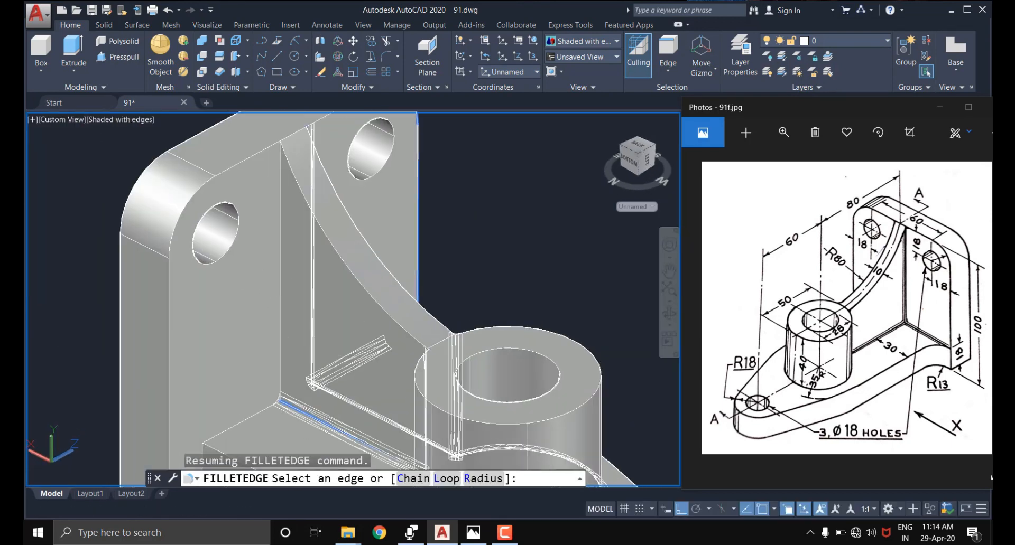
- Add the remaining rib-to-plate and plate-to-base edges on the opposite side, and apply the radius 3 fillet
{"action": "left_click", "coordinate": [279, 289]}
{"action": "middle_click_drag", "start_coordinate": [277, 331], "coordinate": [317, 250]}
{"action": "left_click", "coordinate": [282, 340]}
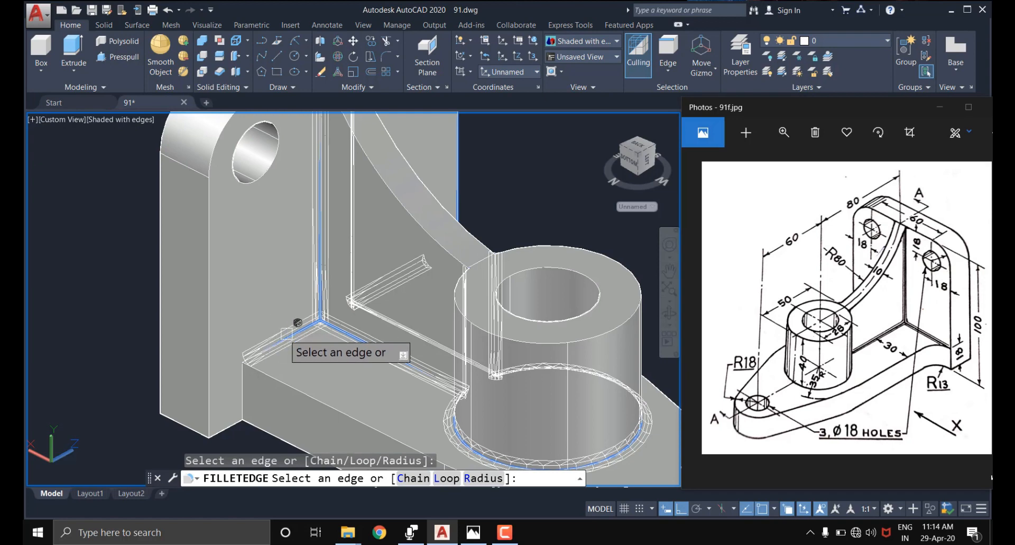
{"action": "key", "text": "Return"}
{"action": "key", "text": "Return"}
{"action": "scroll", "coordinate": [270, 331], "scroll_direction": "down", "scroll_amount": 4}
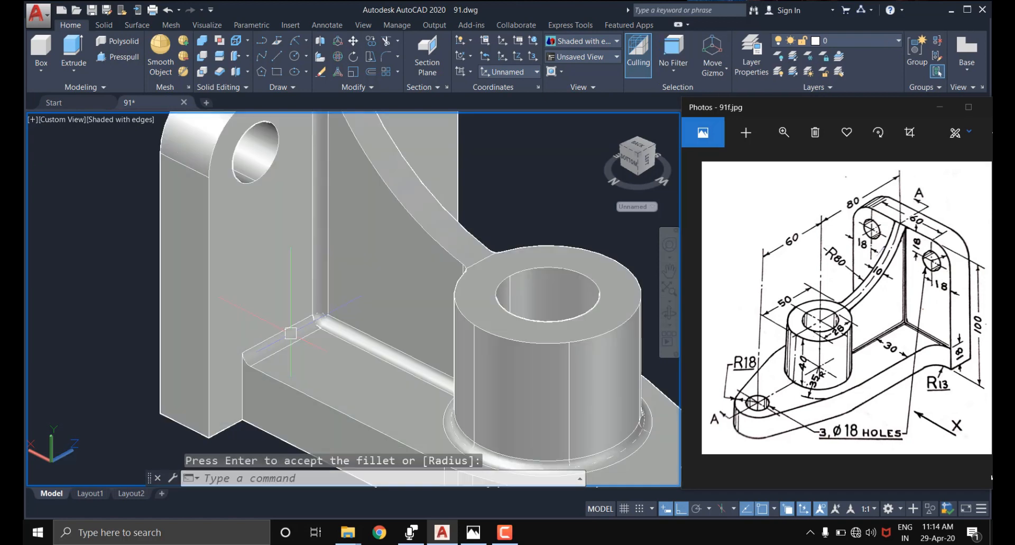
{"action": "middle_click_drag", "start_coordinate": [340, 333], "coordinate": [299, 309]}
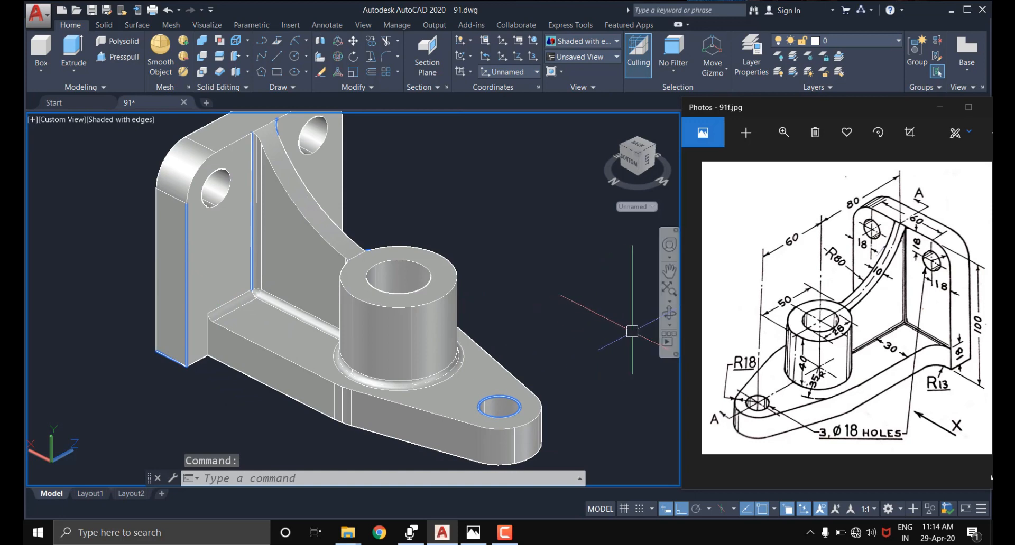
- Start an edge fillet of radius 13 and select the vertical edge where one side of the base meets the upright plate
{"action": "left_click", "coordinate": [669, 313]}
{"action": "left_click_drag", "start_coordinate": [565, 333], "coordinate": [416, 342]}
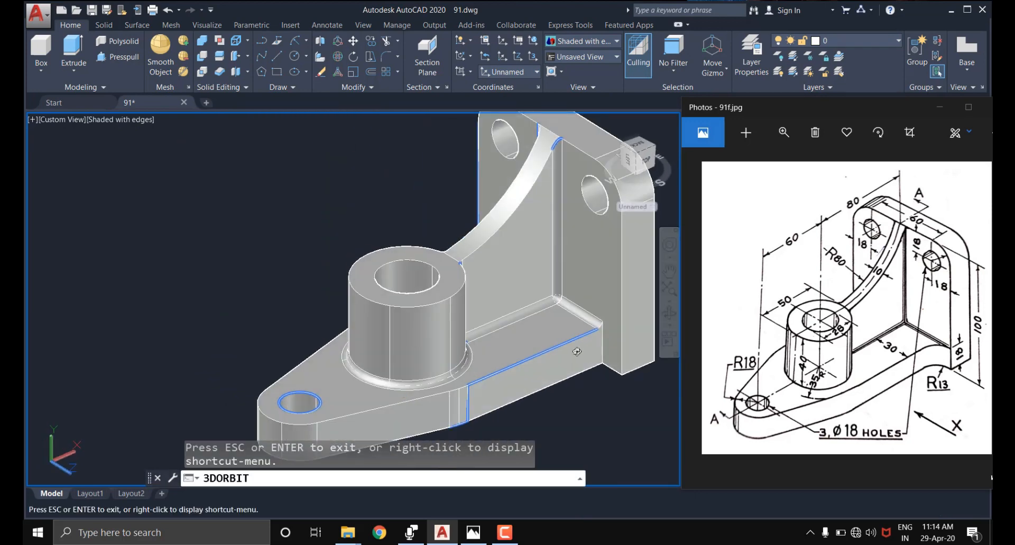
{"action": "middle_click_drag", "start_coordinate": [575, 351], "coordinate": [496, 346]}
{"action": "key", "text": "Escape"}
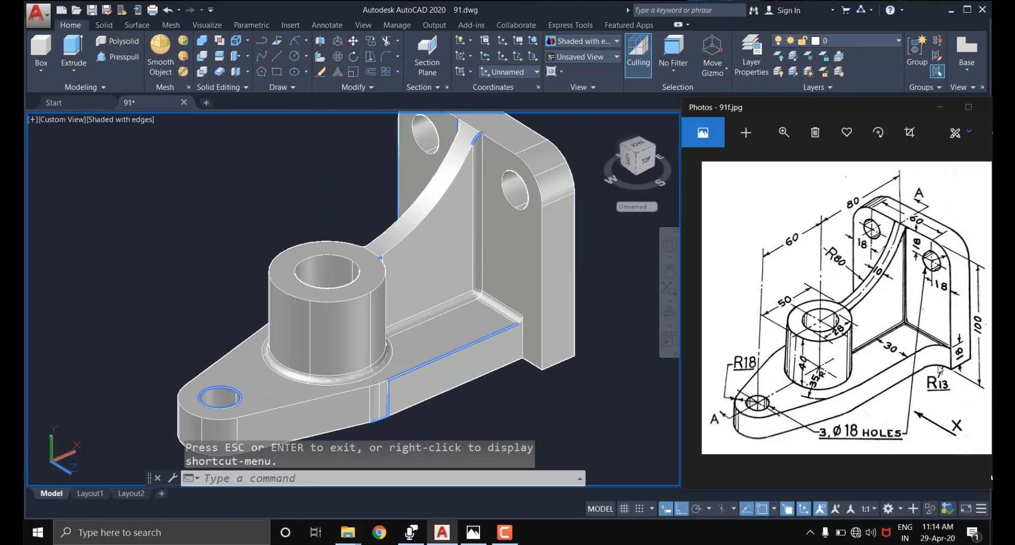
{"action": "scroll", "coordinate": [471, 353], "scroll_direction": "up", "scroll_amount": 3}
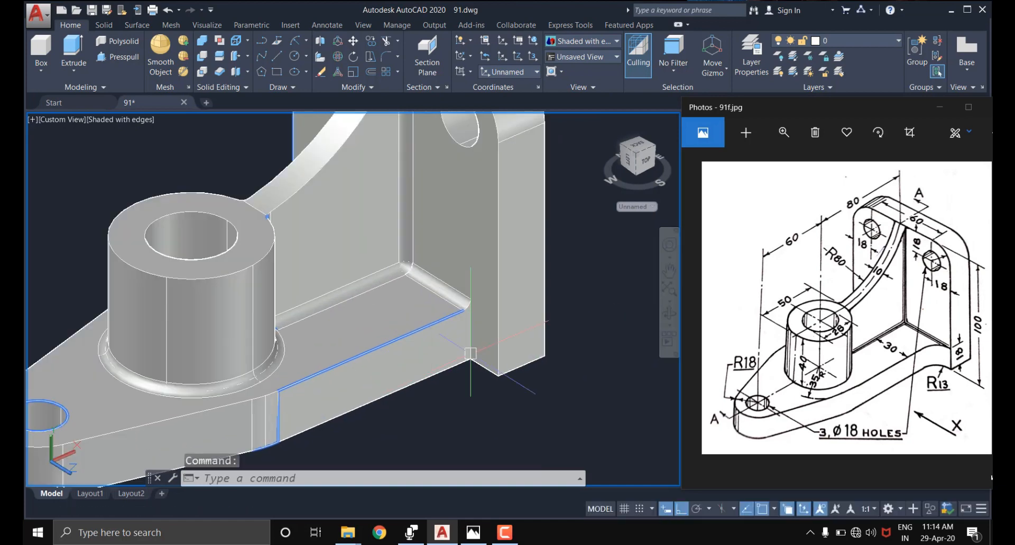
{"action": "type", "text": "F"}
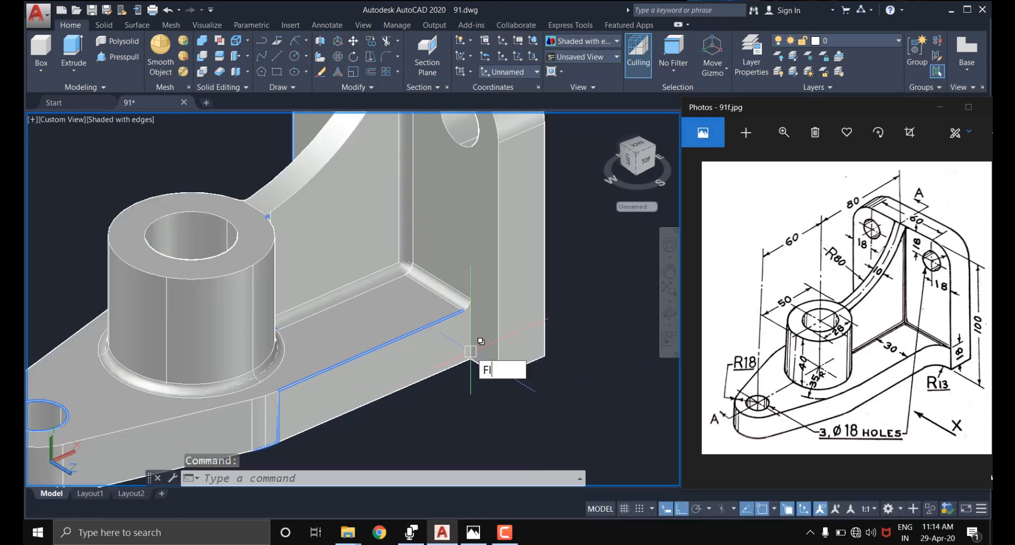
{"action": "type", "text": "I"}
{"action": "left_click", "coordinate": [518, 427]}
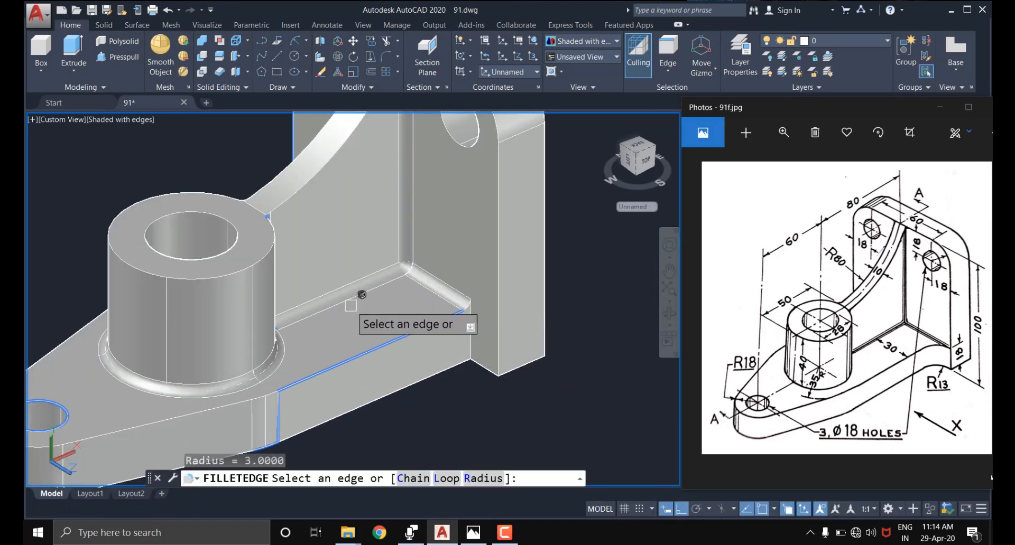
{"action": "type", "text": "R"}
{"action": "key", "text": "Return"}
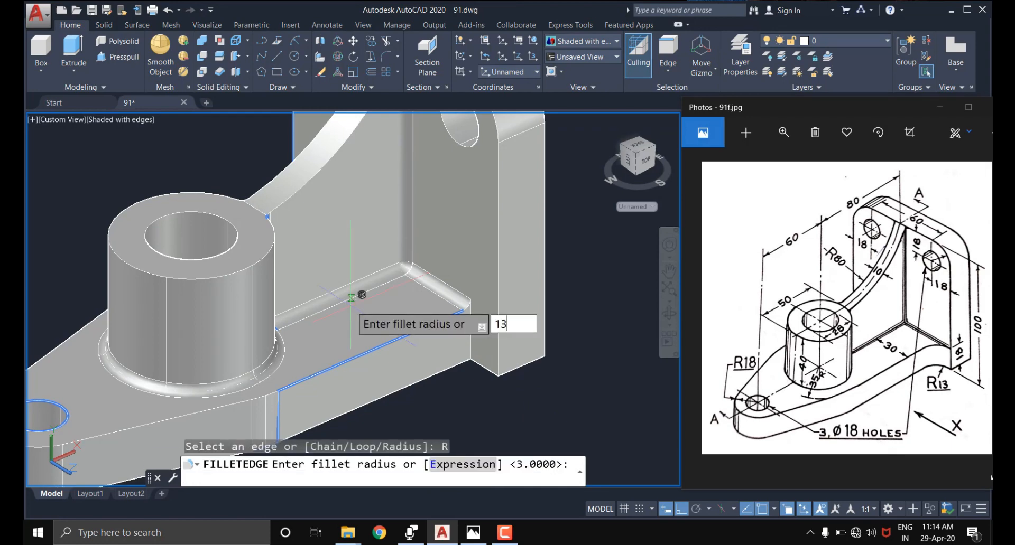
{"action": "key", "text": "Return"}
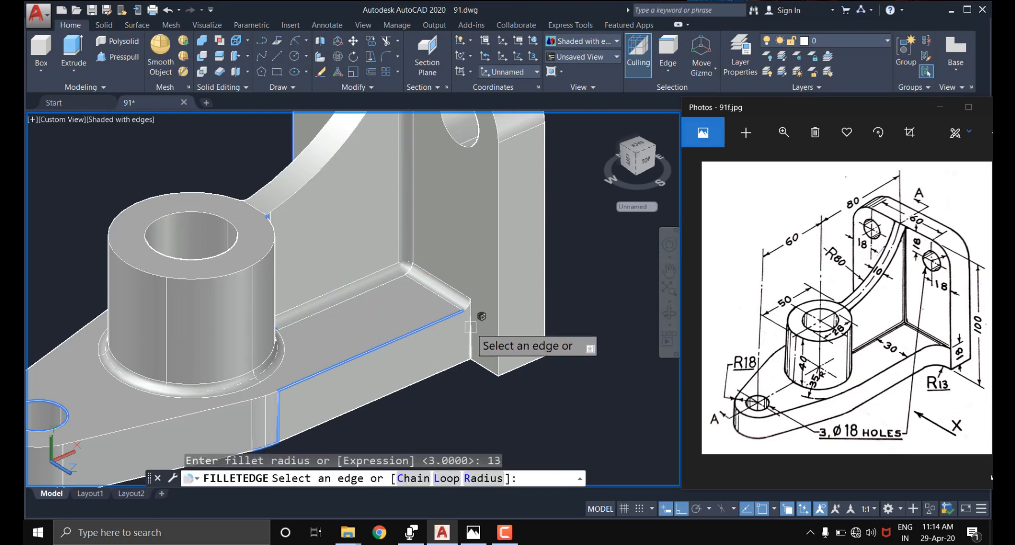
{"action": "left_click", "coordinate": [469, 327]}
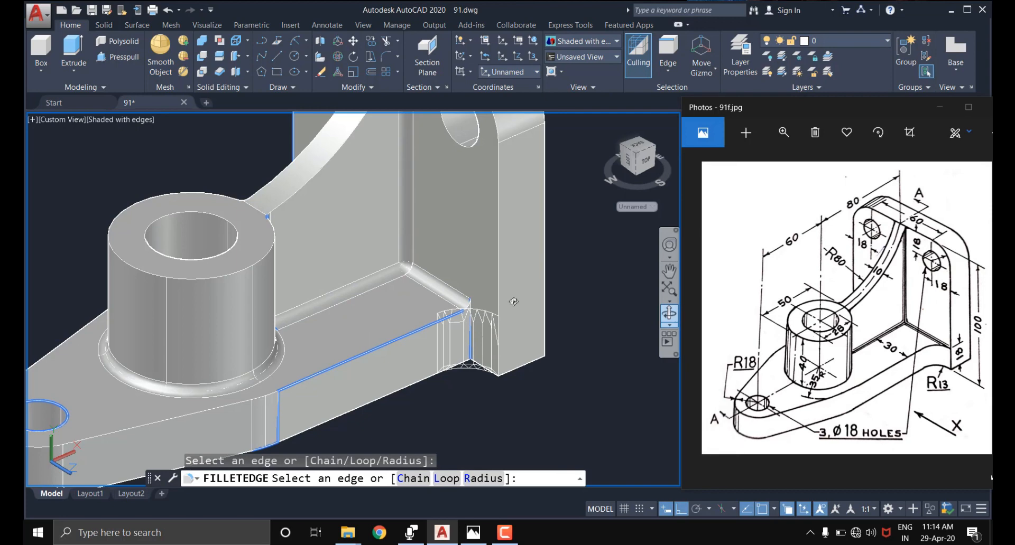
- Add the matching vertical base-to-plate edge on the opposite side and apply the radius 13 fillet to both edges
{"action": "middle_click_drag", "start_coordinate": [481, 316], "coordinate": [261, 325], "text": "shift"}
{"action": "scroll", "coordinate": [261, 325], "scroll_direction": "up", "scroll_amount": 3}
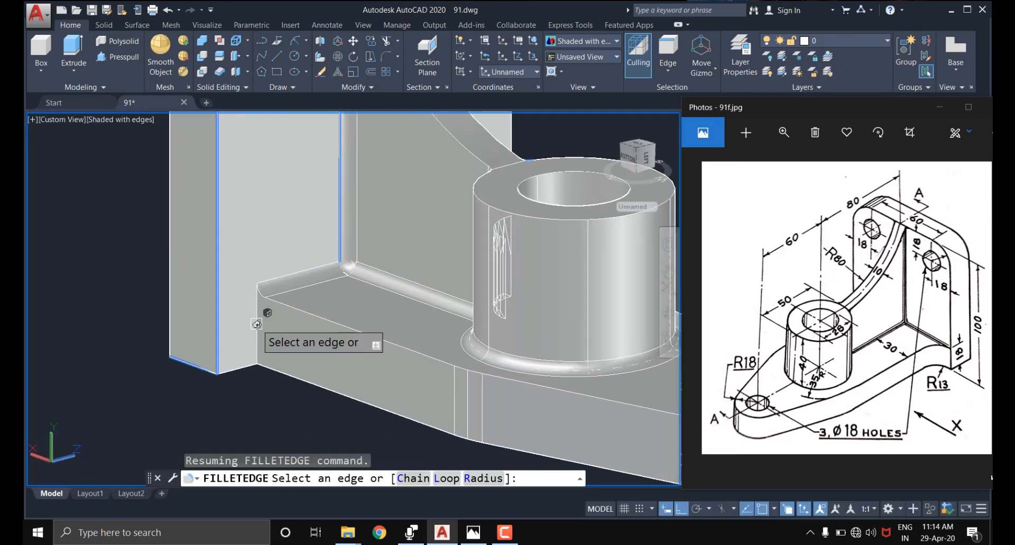
{"action": "left_click", "coordinate": [256, 323]}
{"action": "key", "text": "Return"}
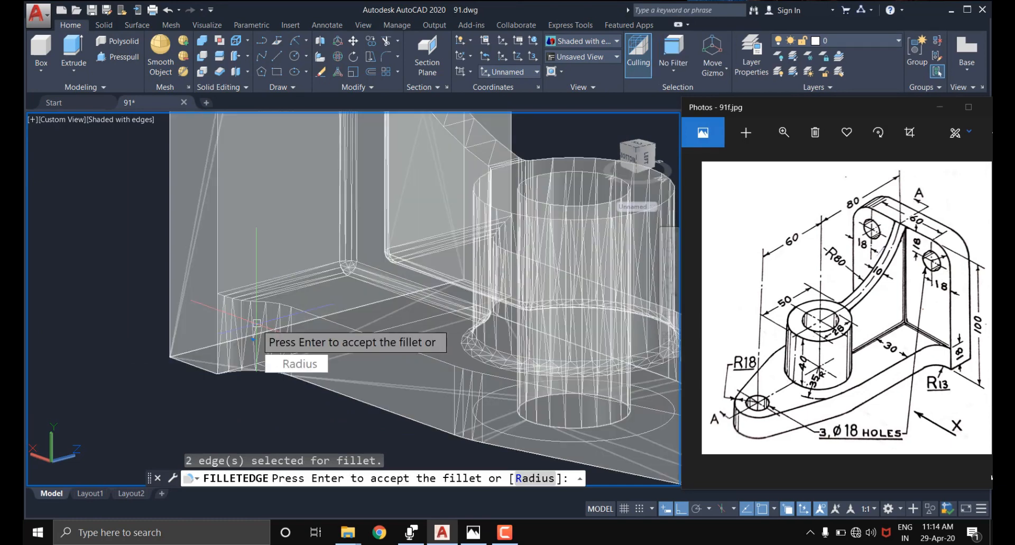
{"action": "key", "text": "Return"}
{"action": "scroll", "coordinate": [256, 323], "scroll_direction": "down", "scroll_amount": 5}
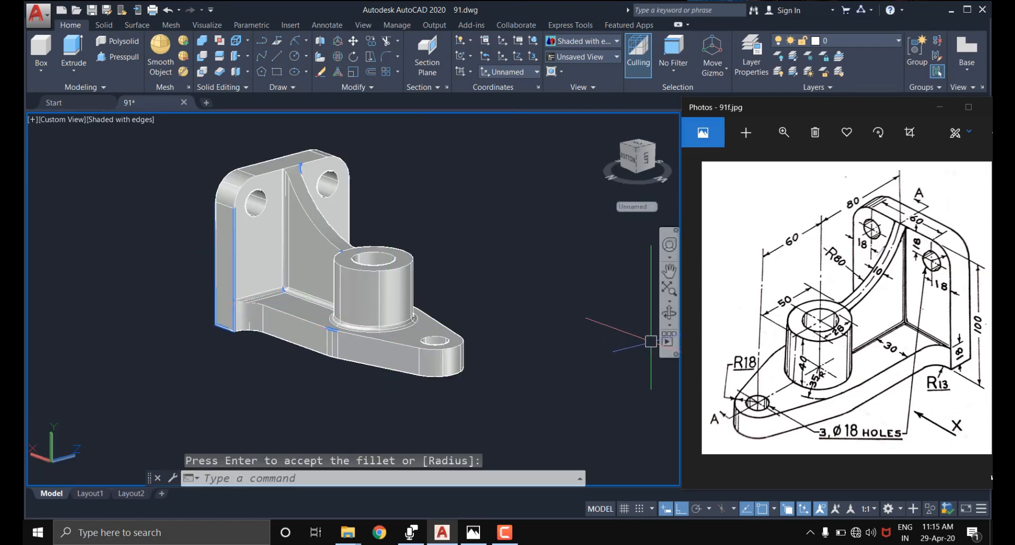
- Change the model's visual style from shaded with edges to Shaded, with the bracket shown from the reference image's side
{"action": "left_click", "coordinate": [669, 323]}
{"action": "left_click_drag", "start_coordinate": [527, 317], "coordinate": [416, 348]}
{"action": "key", "text": "Escape"}
{"action": "scroll", "coordinate": [505, 290], "scroll_direction": "up", "scroll_amount": 3}
{"action": "scroll", "coordinate": [470, 338], "scroll_direction": "down", "scroll_amount": 4}
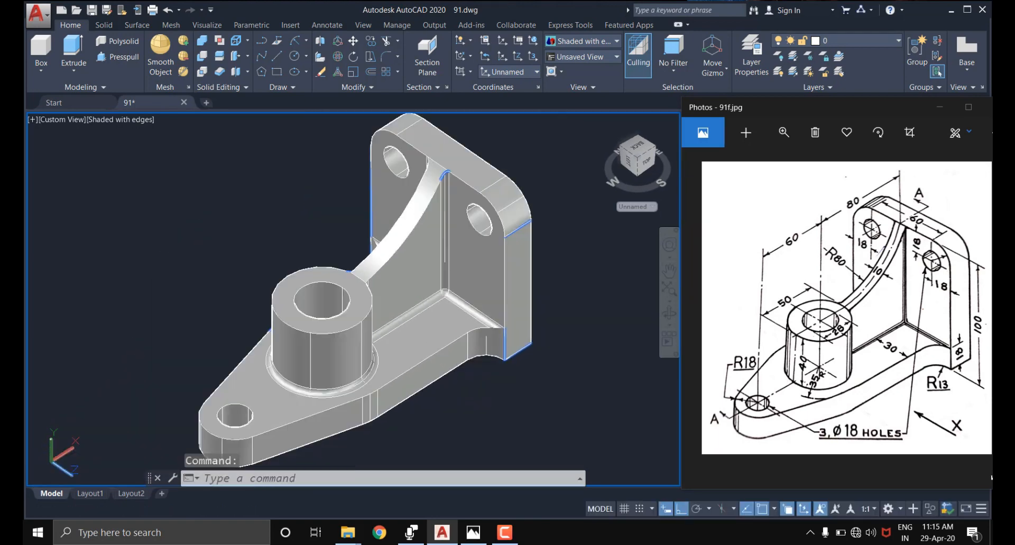
{"action": "left_click", "coordinate": [125, 129]}
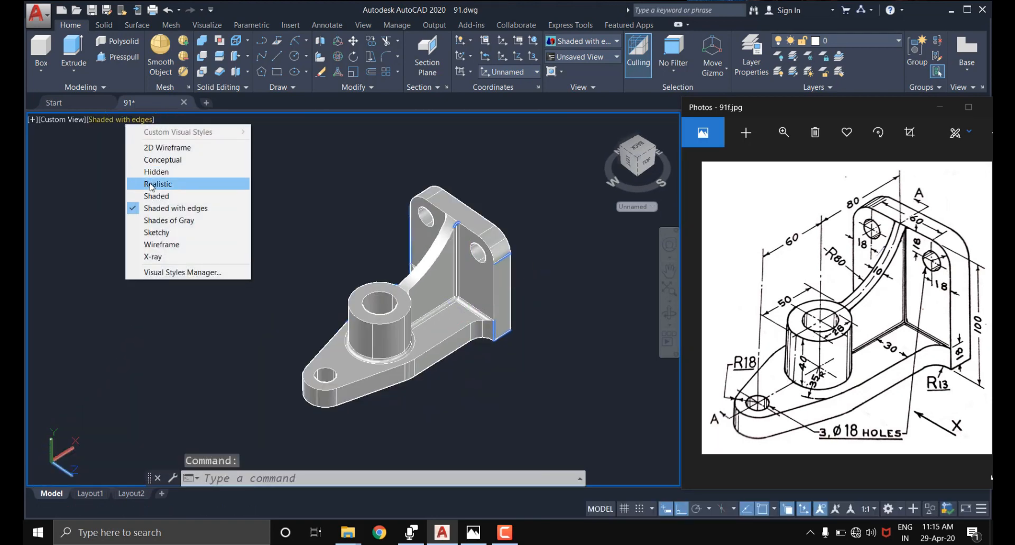
{"action": "left_click", "coordinate": [162, 195]}
- Clear the highlighted edges and examine the shaded bracket's fillets, rib and holes from several angles against the reference image
{"action": "scroll", "coordinate": [454, 316], "scroll_direction": "up", "scroll_amount": 2}
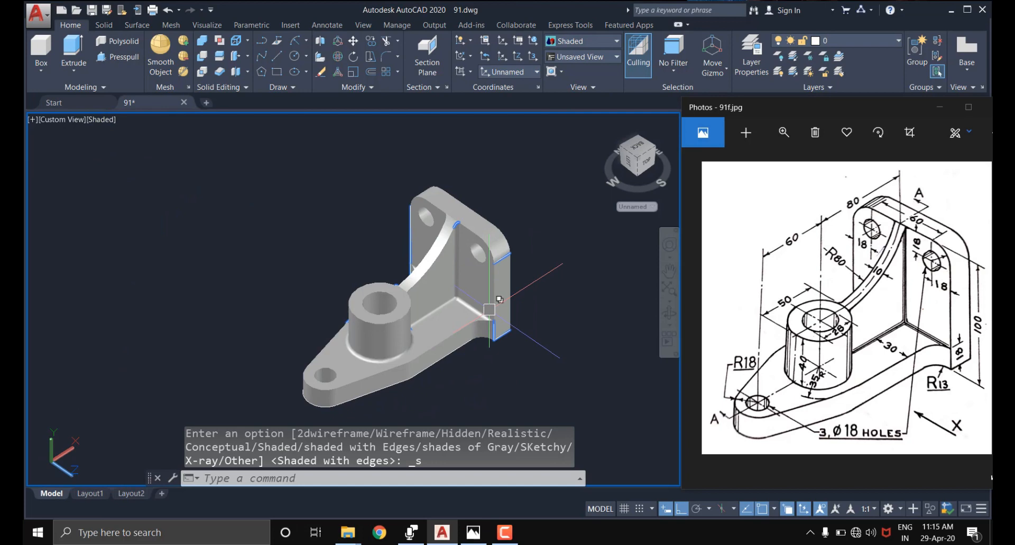
{"action": "left_click", "coordinate": [454, 316]}
{"action": "key", "text": "Escape"}
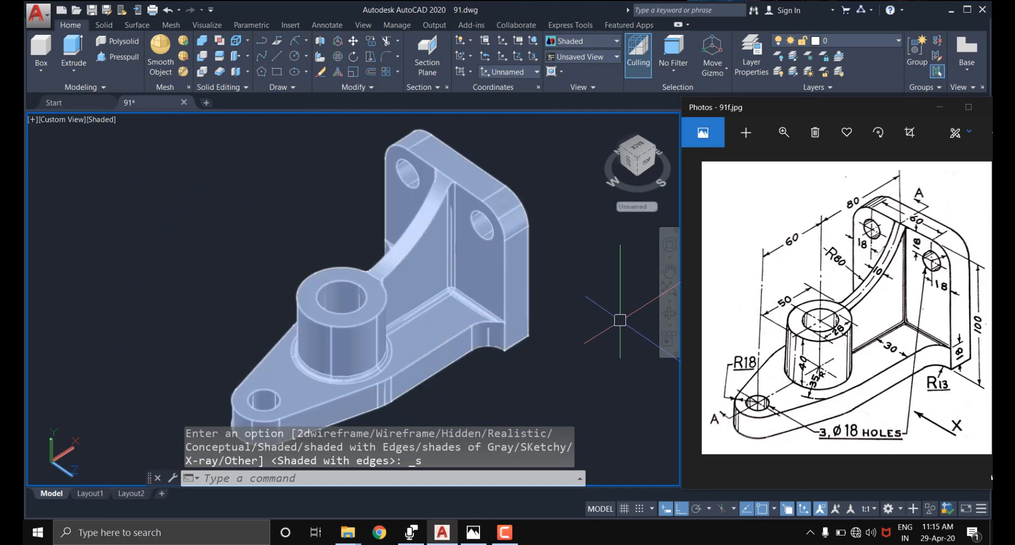
{"action": "middle_click_drag", "start_coordinate": [475, 330], "coordinate": [475, 331], "text": "shift"}
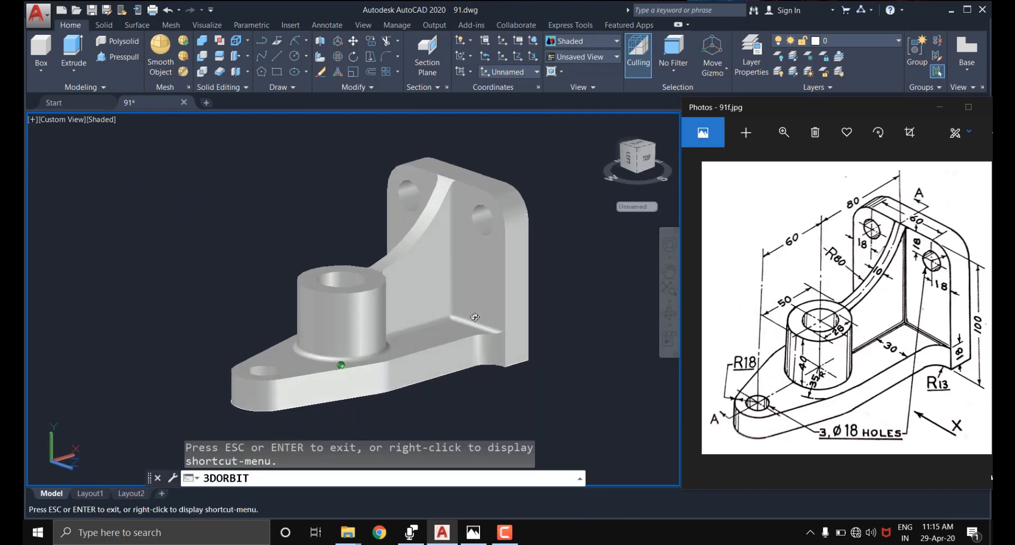
{"action": "mouse_move", "coordinate": [418, 313]}
{"action": "middle_mouse_down", "text": "shift"}
{"action": "mouse_move", "coordinate": [430, 305]}
{"action": "mouse_move", "coordinate": [424, 299]}
{"action": "middle_mouse_up", "text": "shift"}
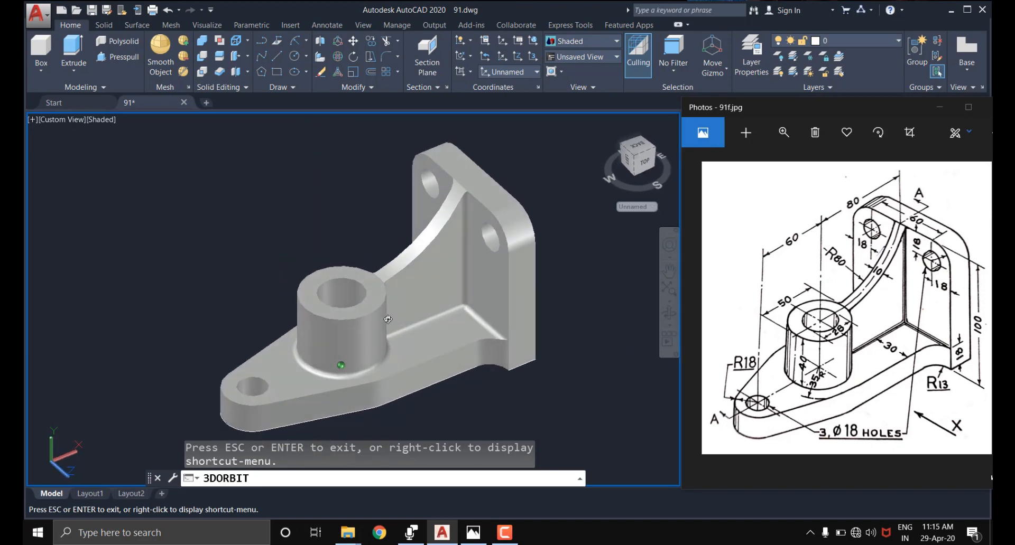